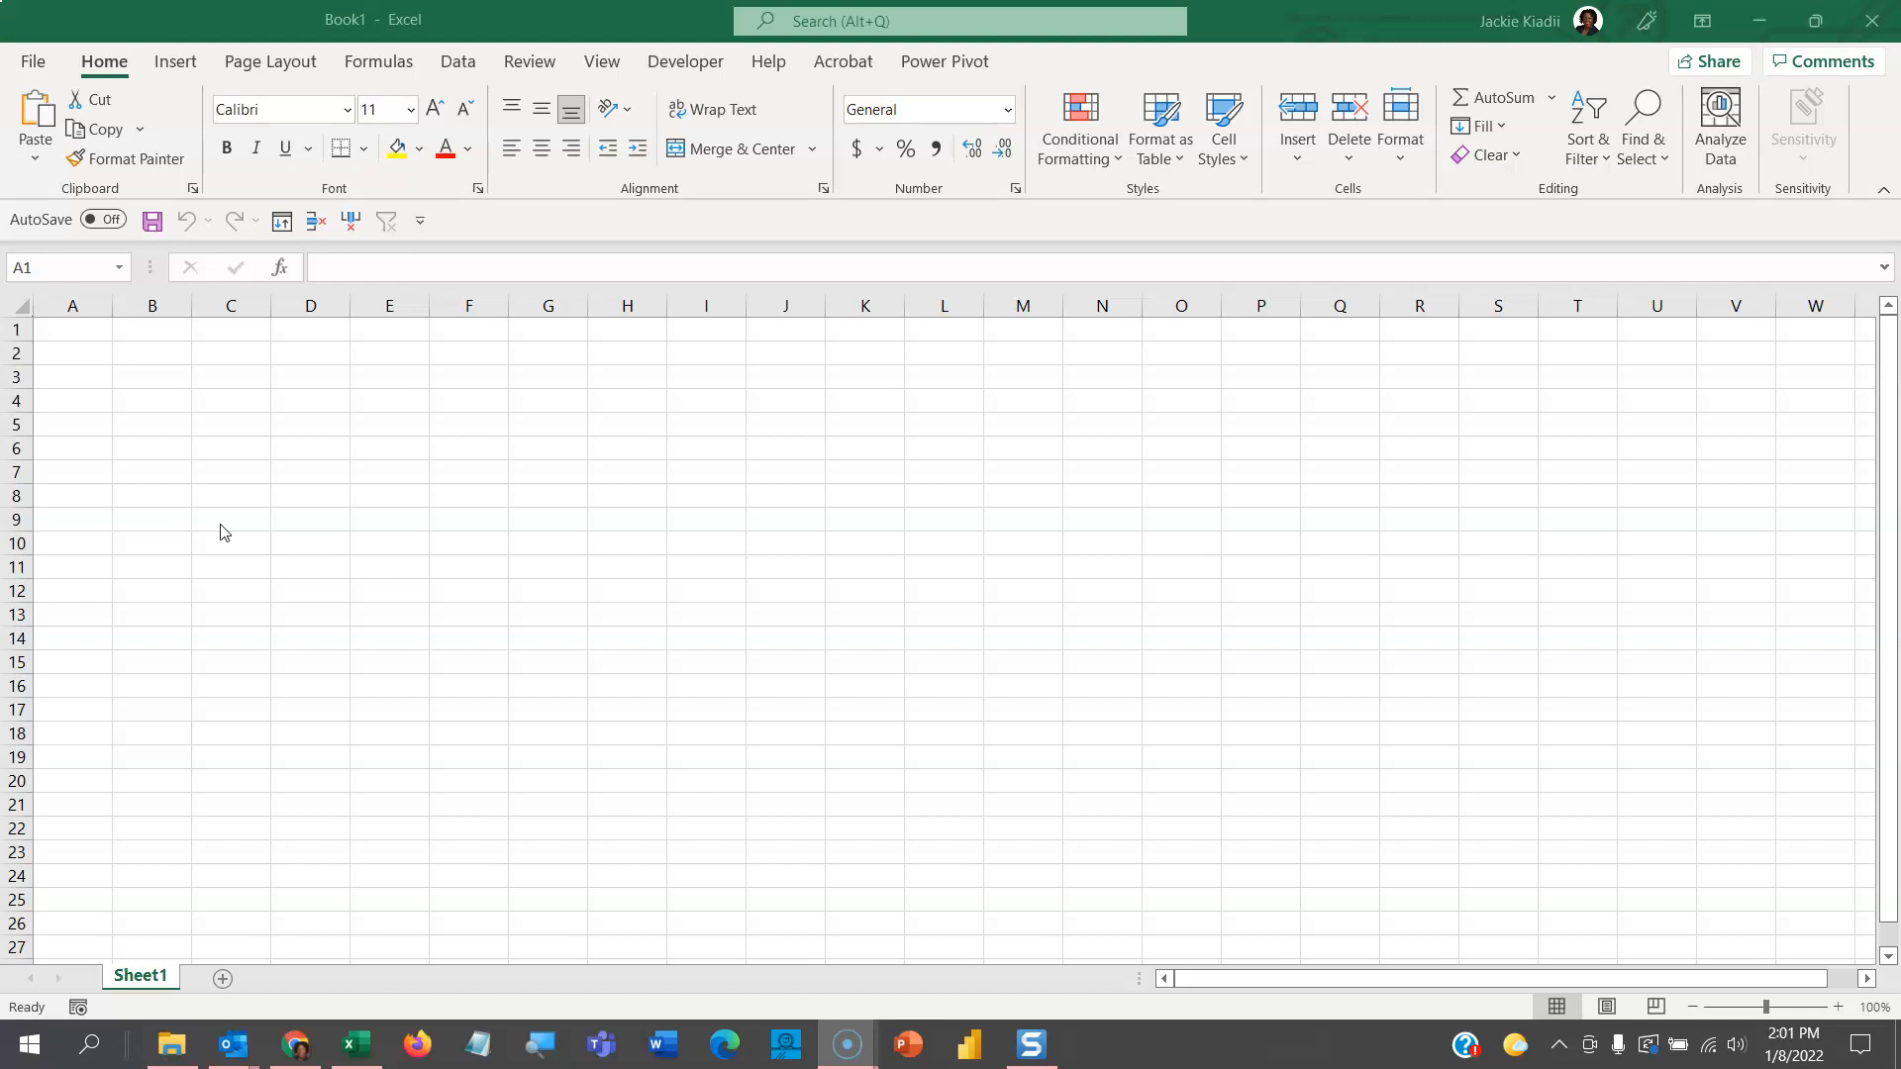
# - Open Protect-On-Open from the recent workbooks and enter its open password
pyautogui.click(33, 63)
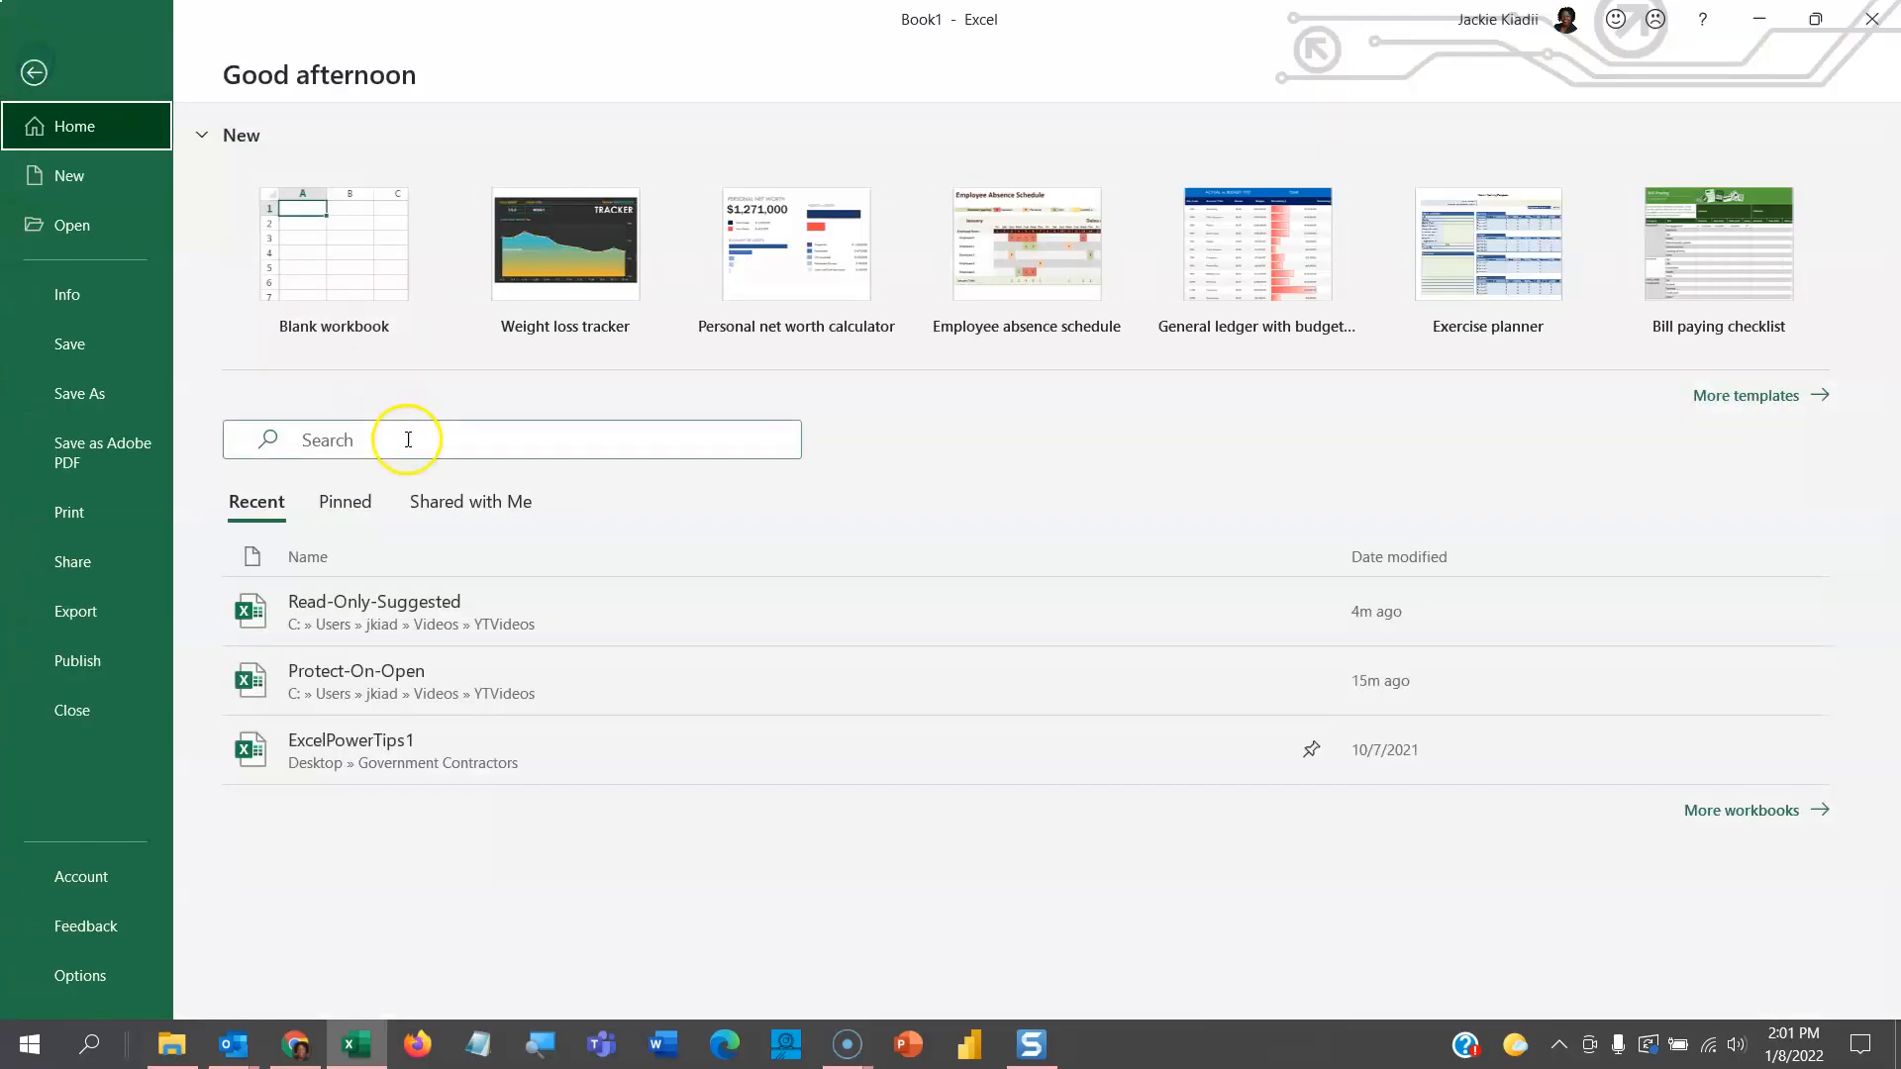
pyautogui.click(371, 700)
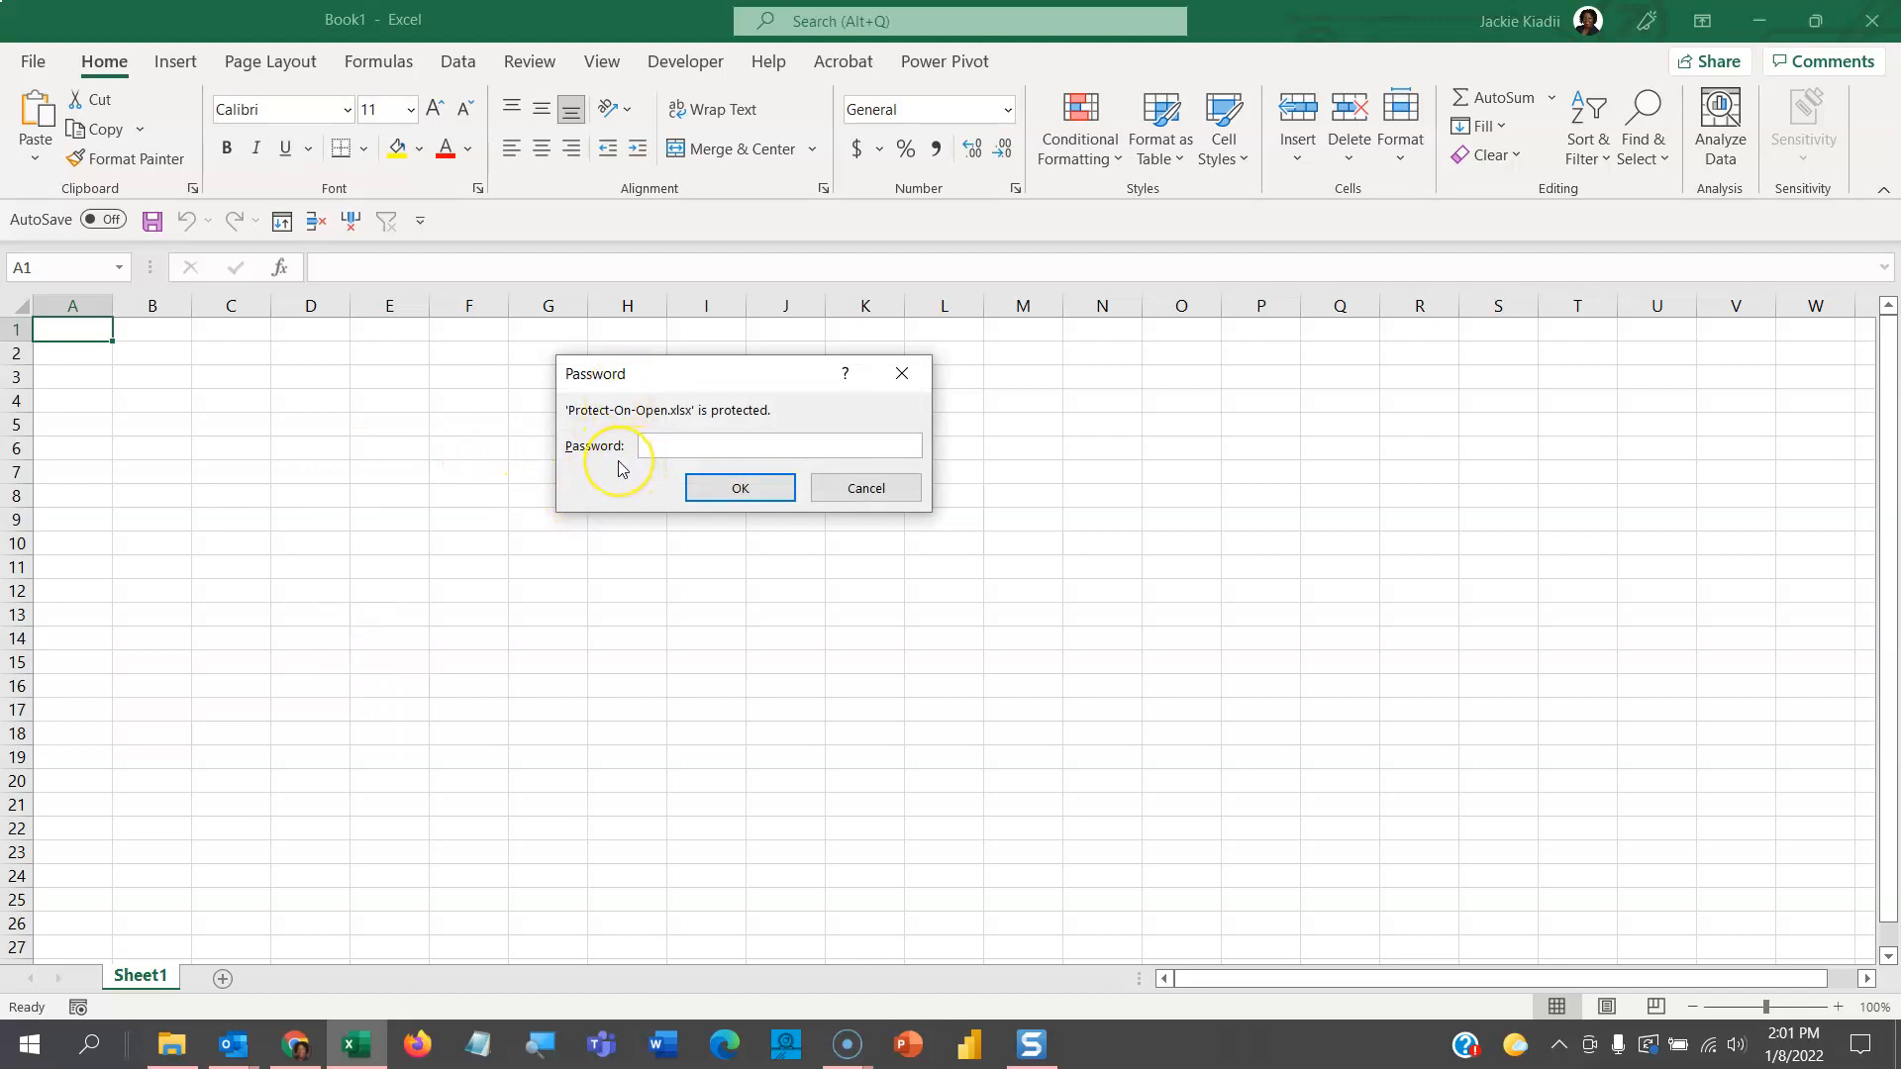
pyautogui.write('••••')
pyautogui.click(704, 491)
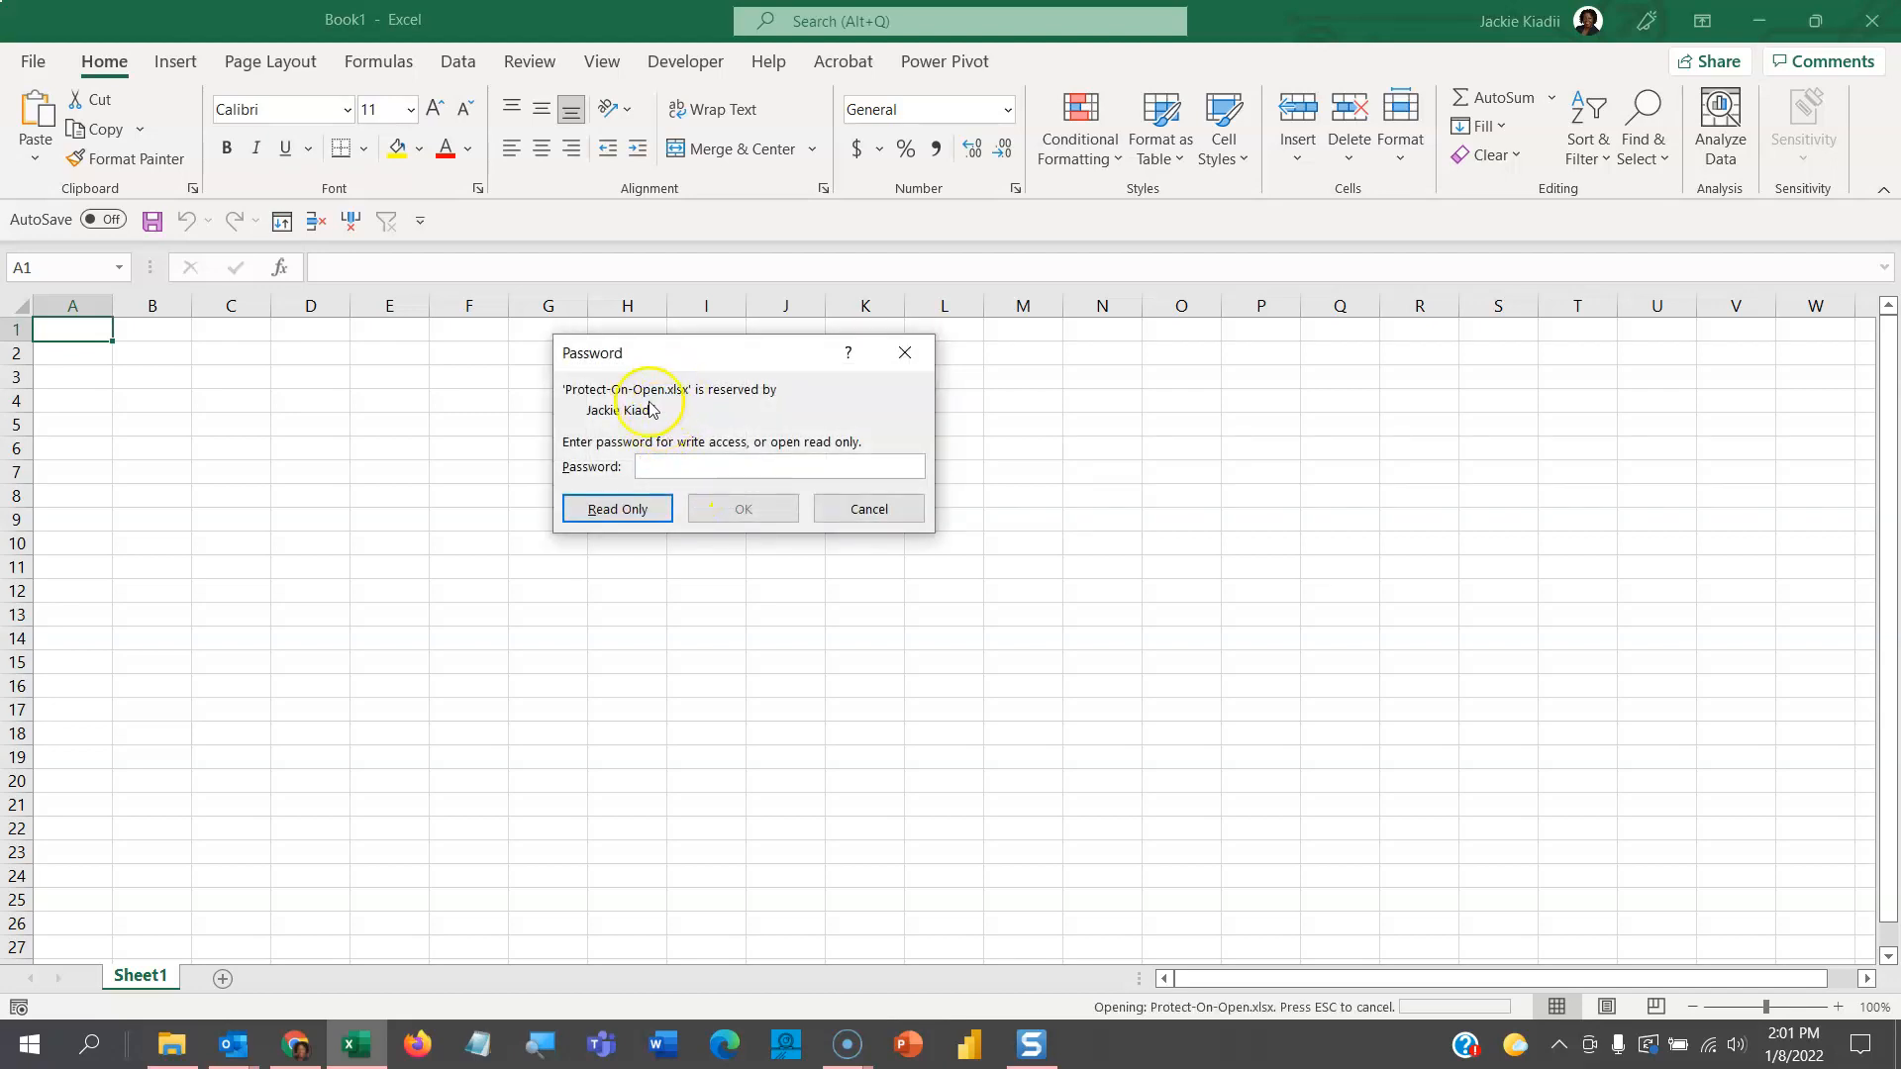
# - Enter the modify password to get write access to the workbook
pyautogui.click(642, 453)
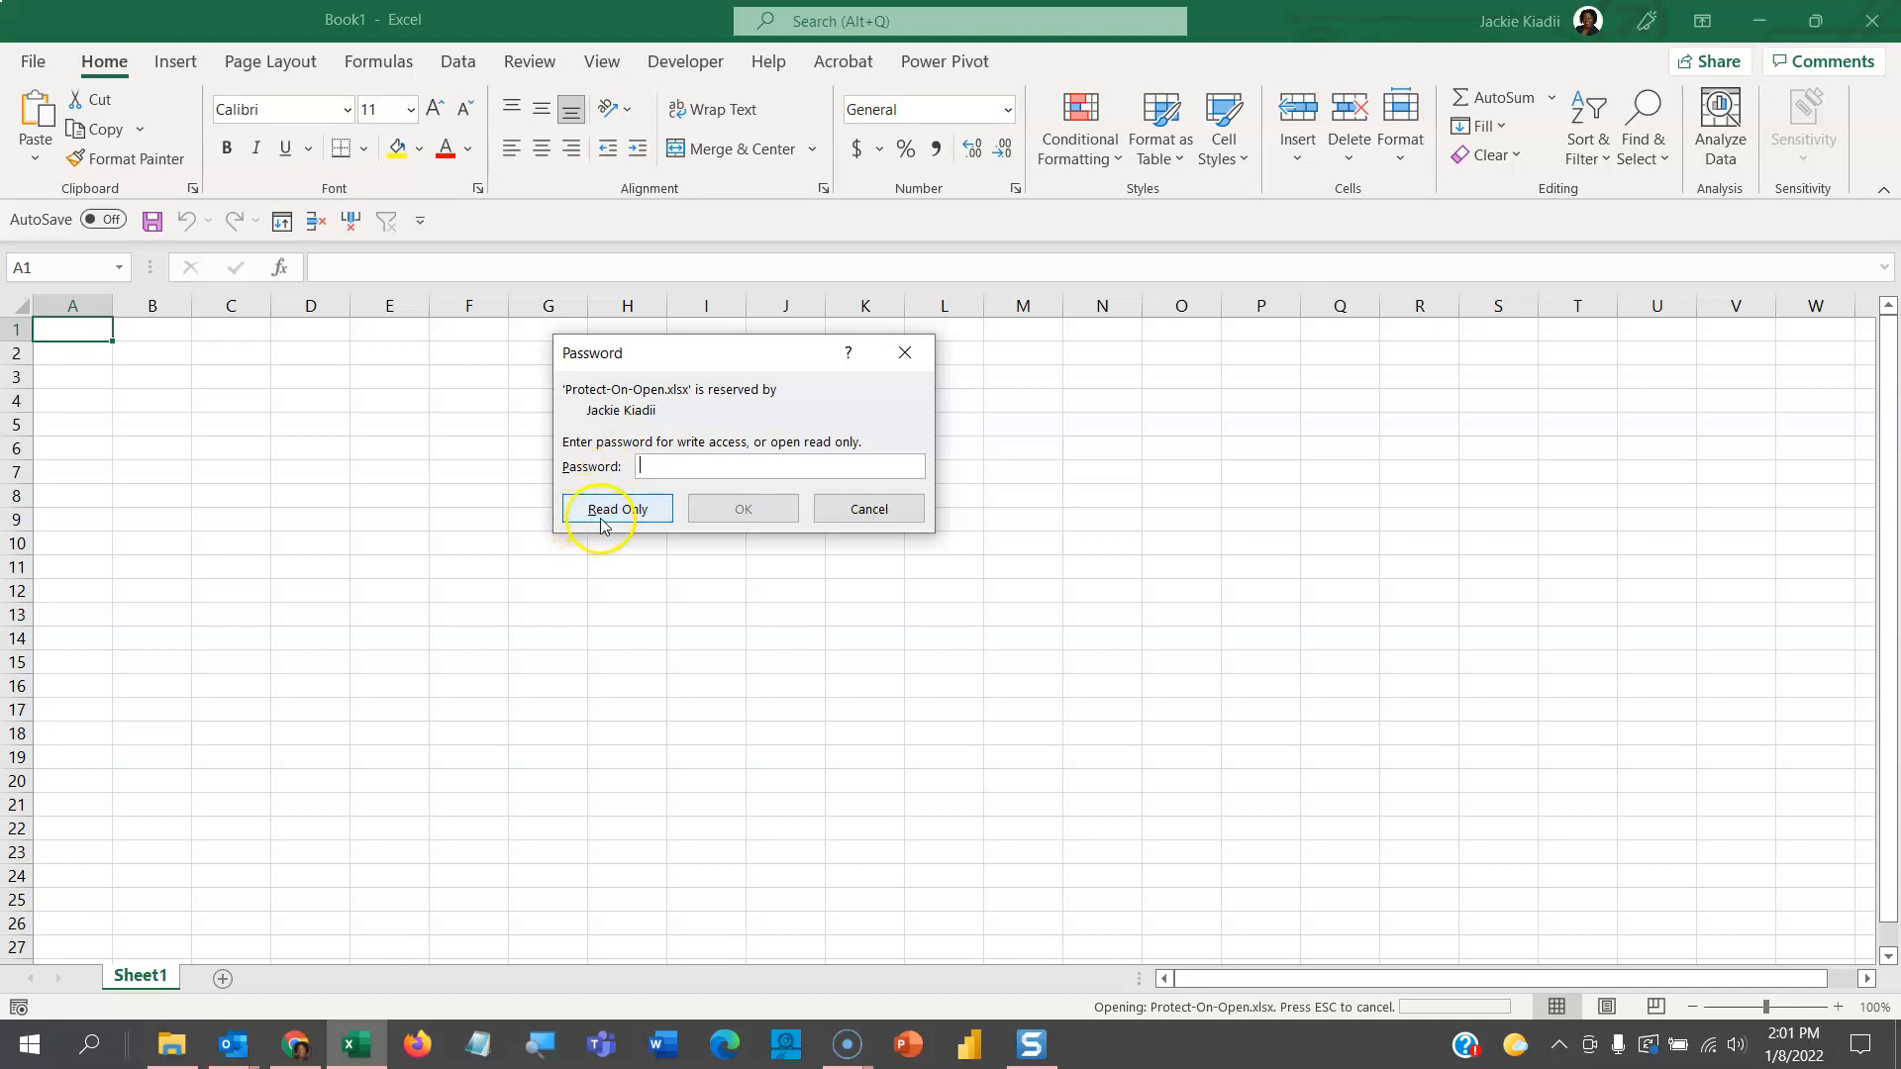
pyautogui.click(660, 467)
pyautogui.write('1234')
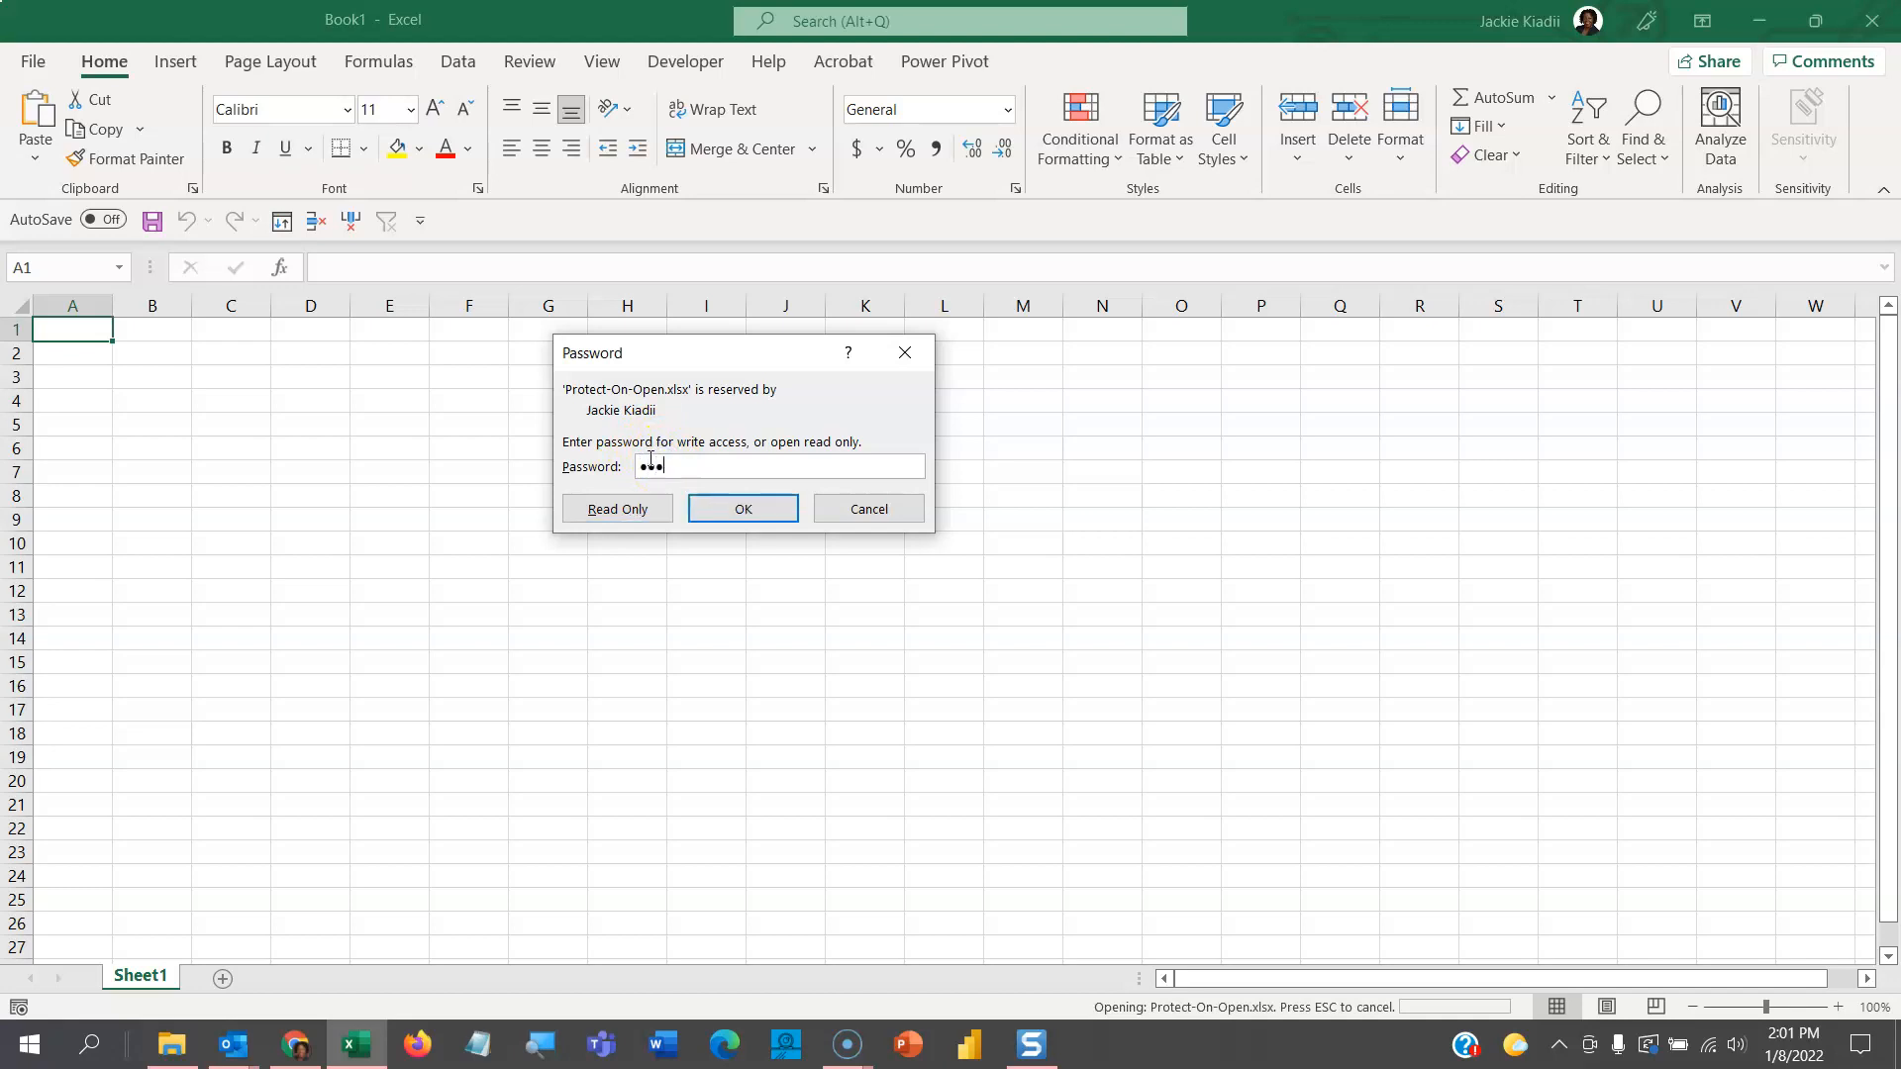
pyautogui.click(764, 518)
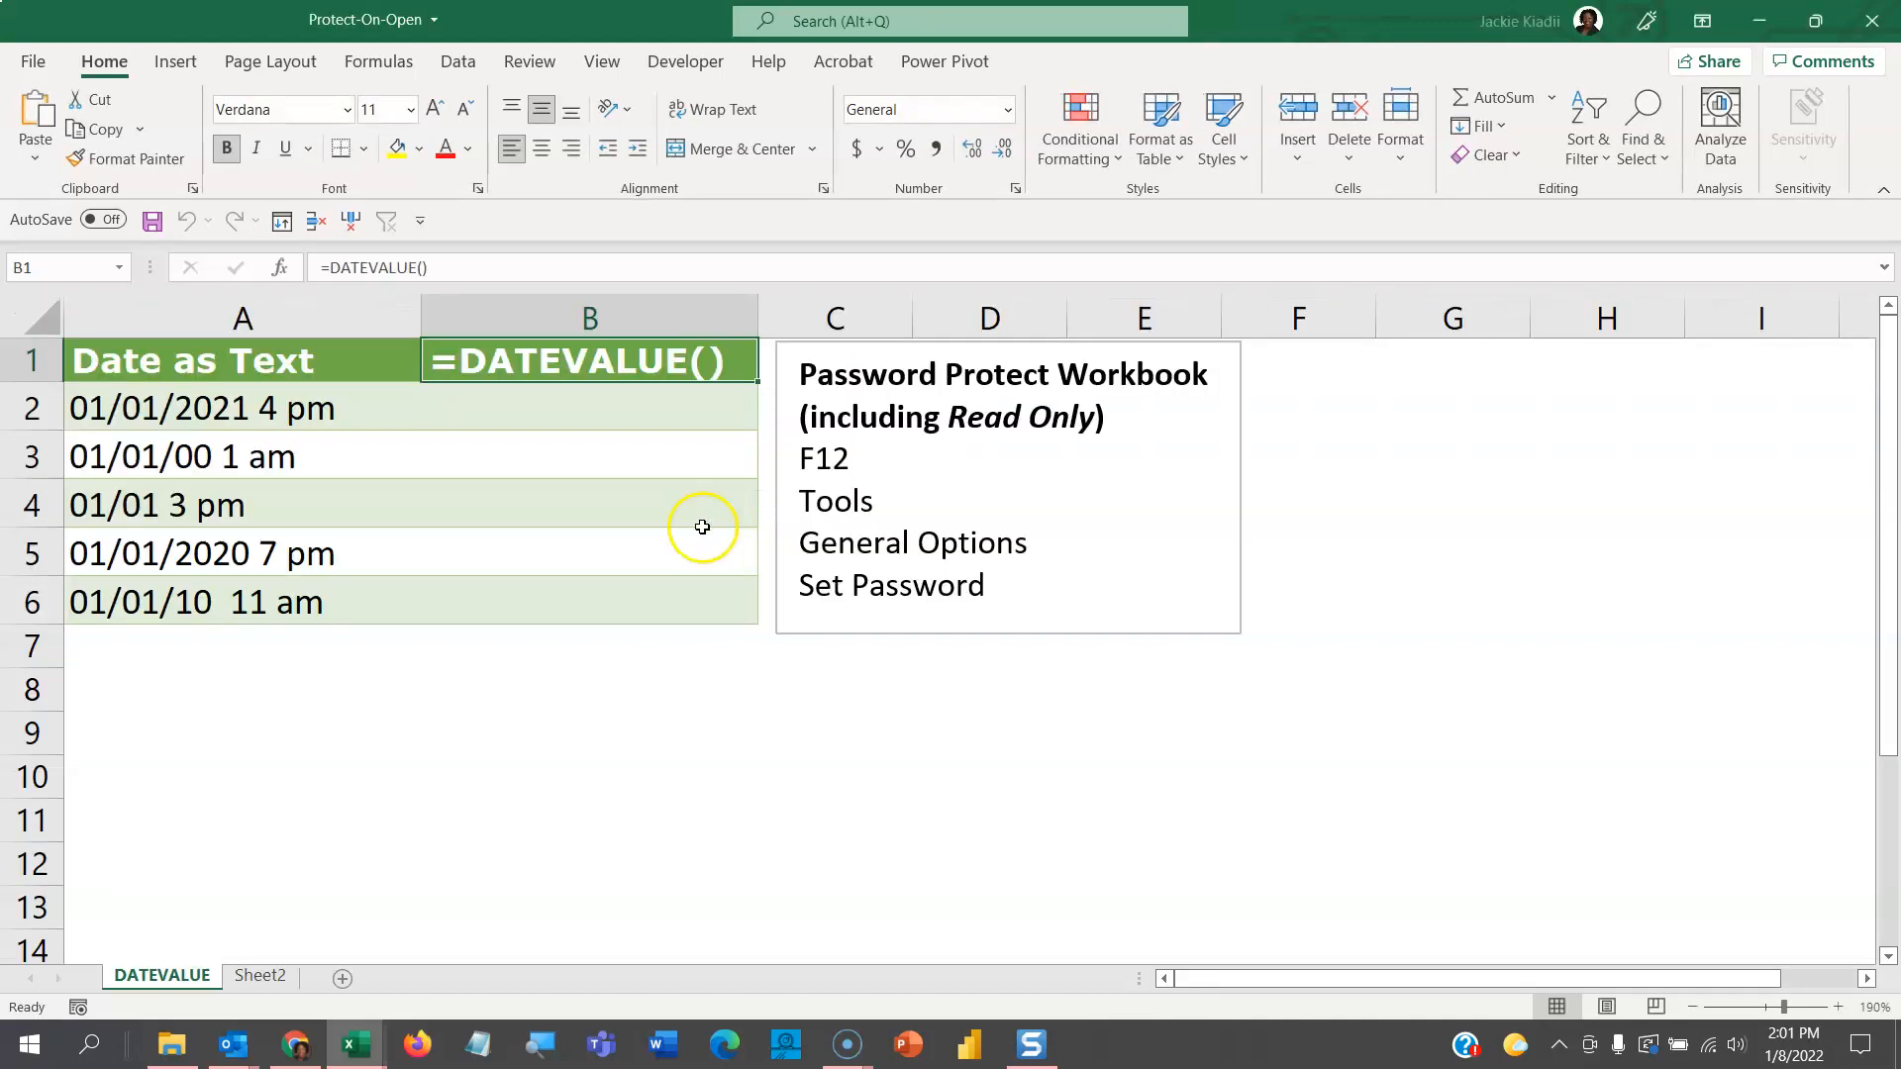
pyautogui.click(378, 673)
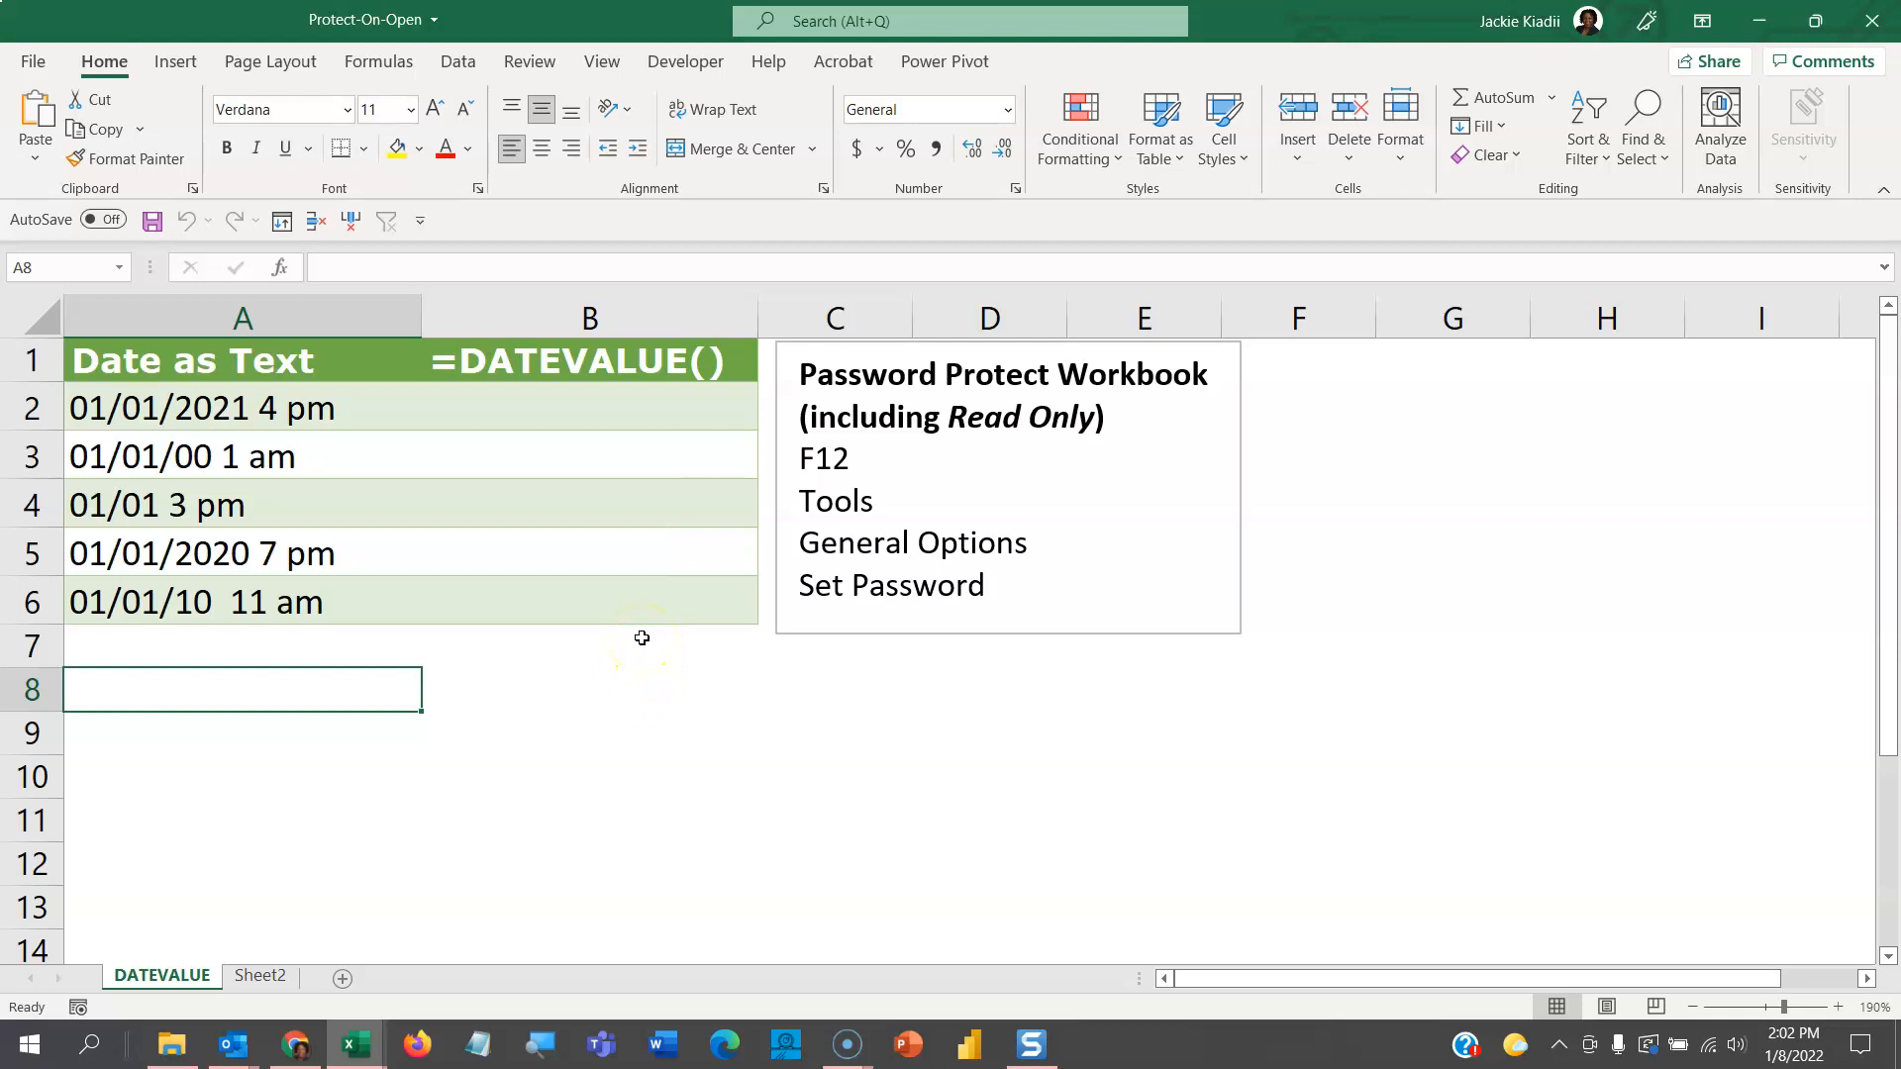
# - Check the open and modify passwords in Save As General Options, then cancel without saving
pyautogui.press('F12')
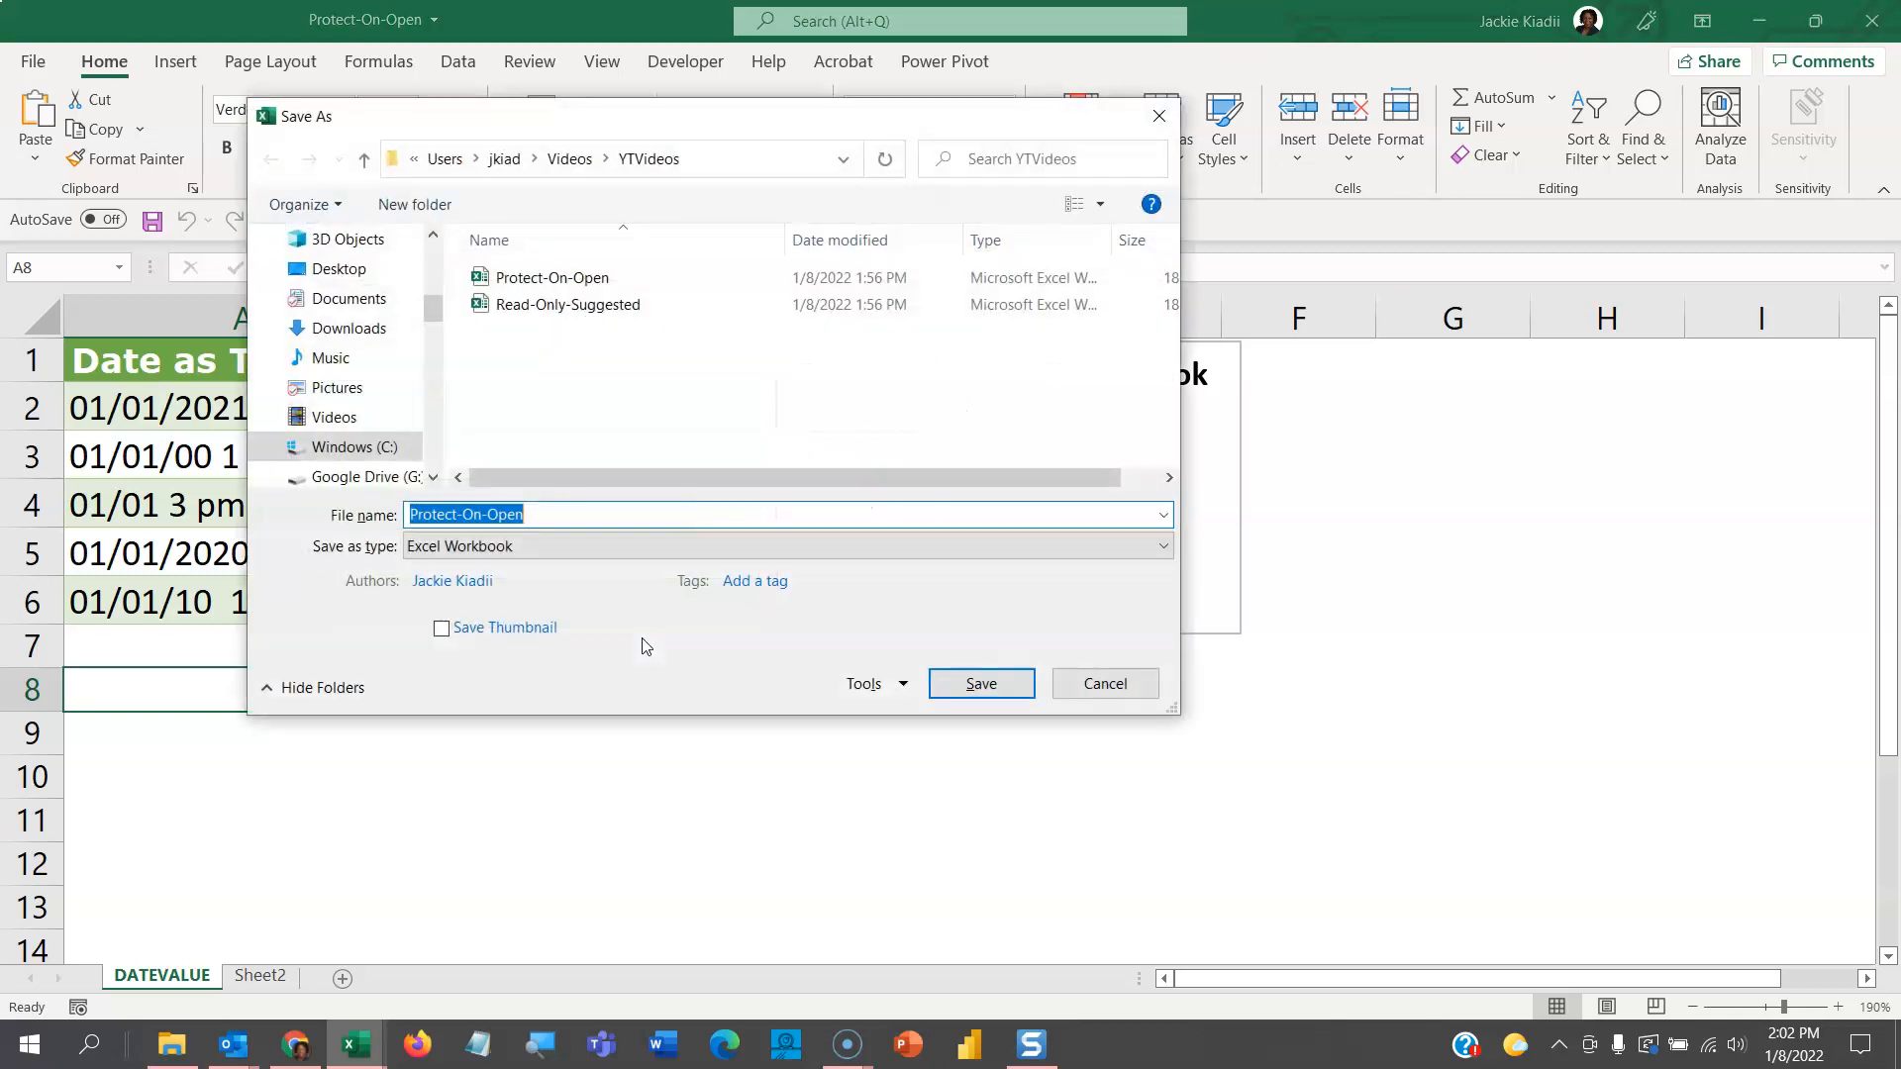
pyautogui.click(904, 689)
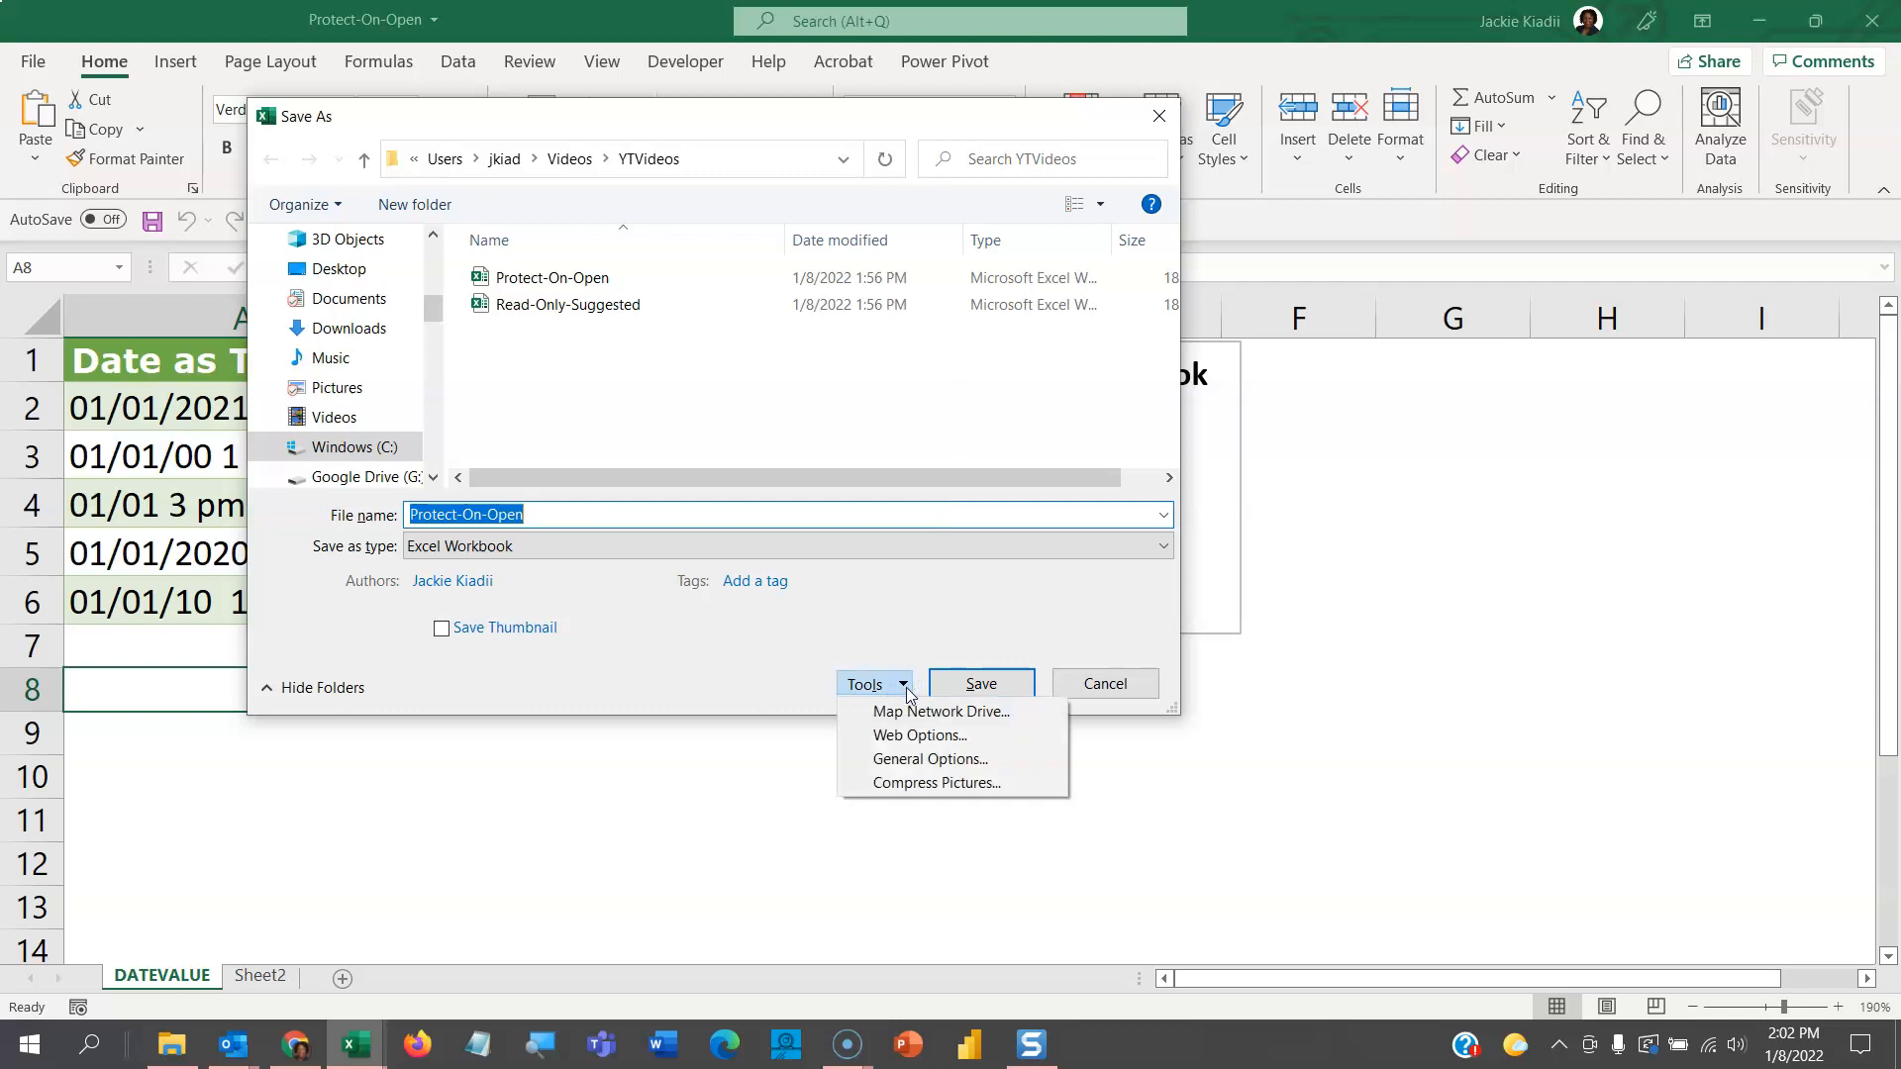
pyautogui.click(923, 764)
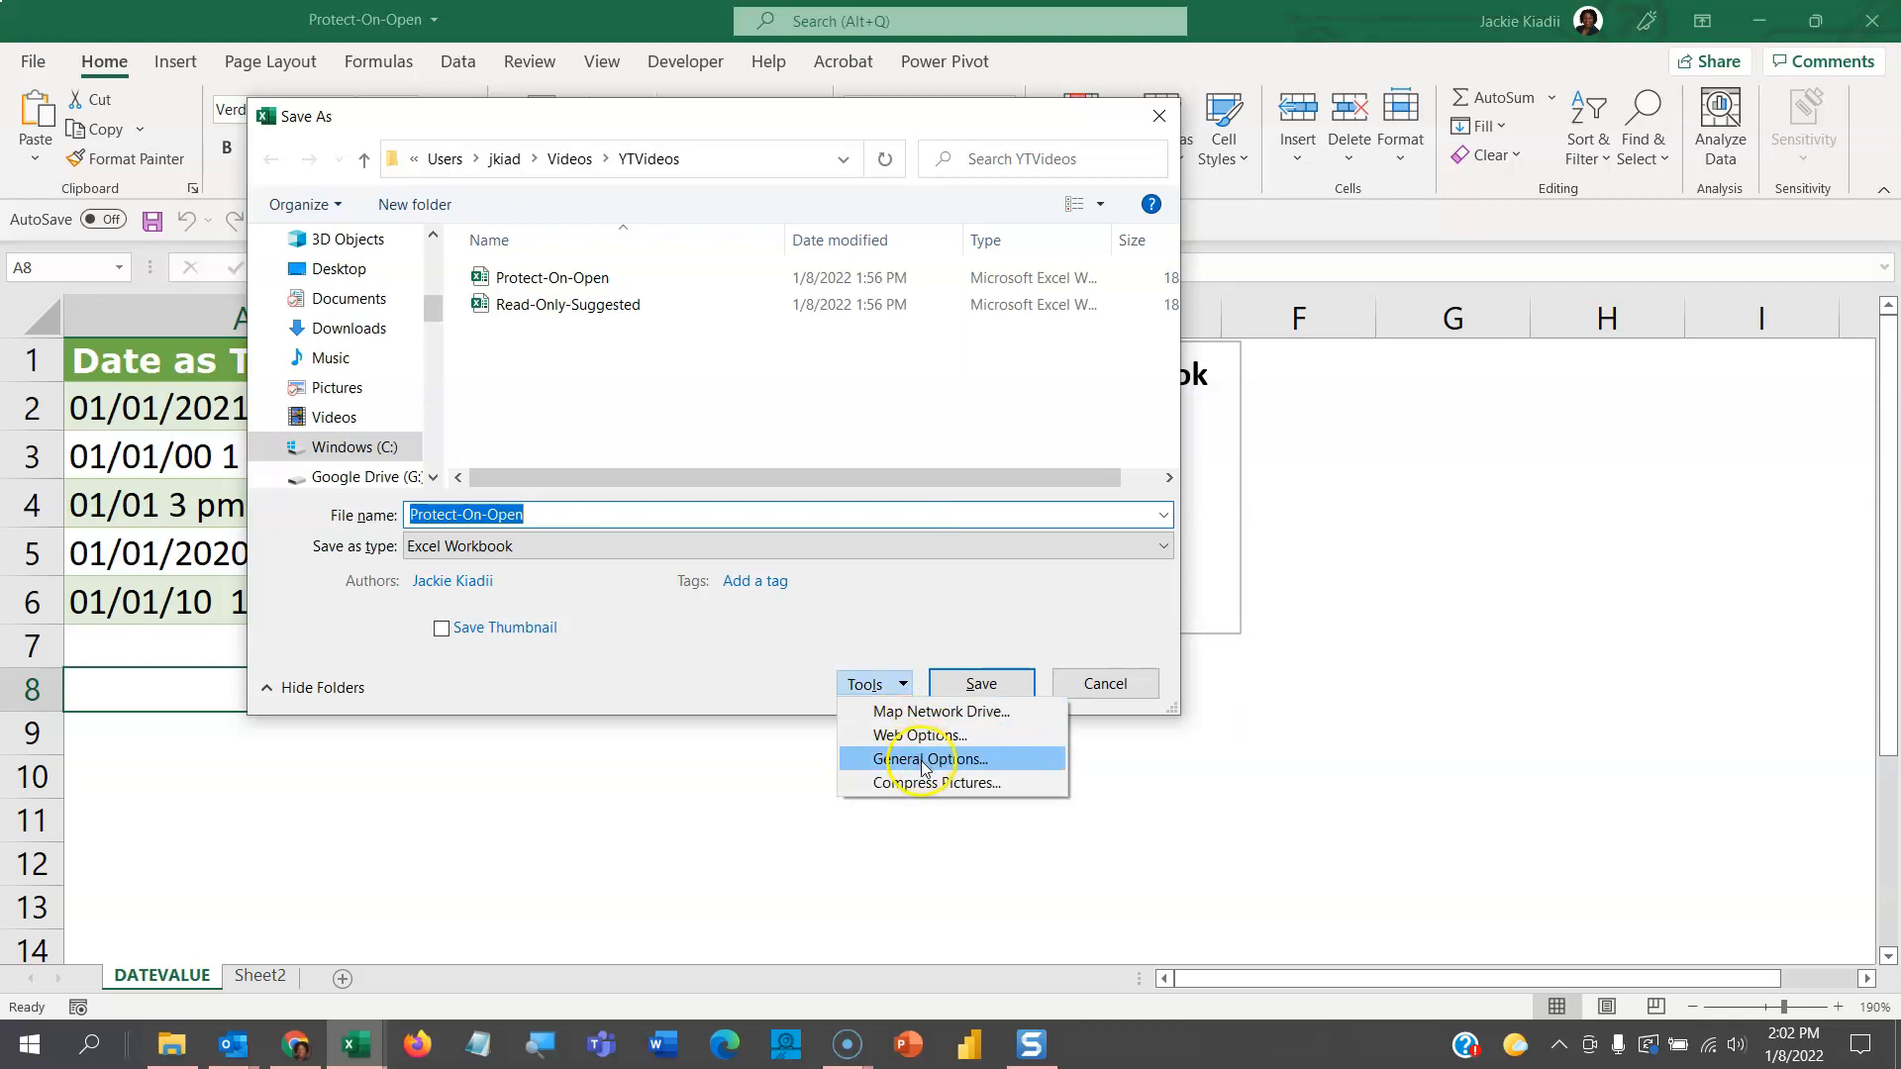
pyautogui.moveTo(738, 358); pyautogui.dragTo(659, 614)
pyautogui.click(702, 683)
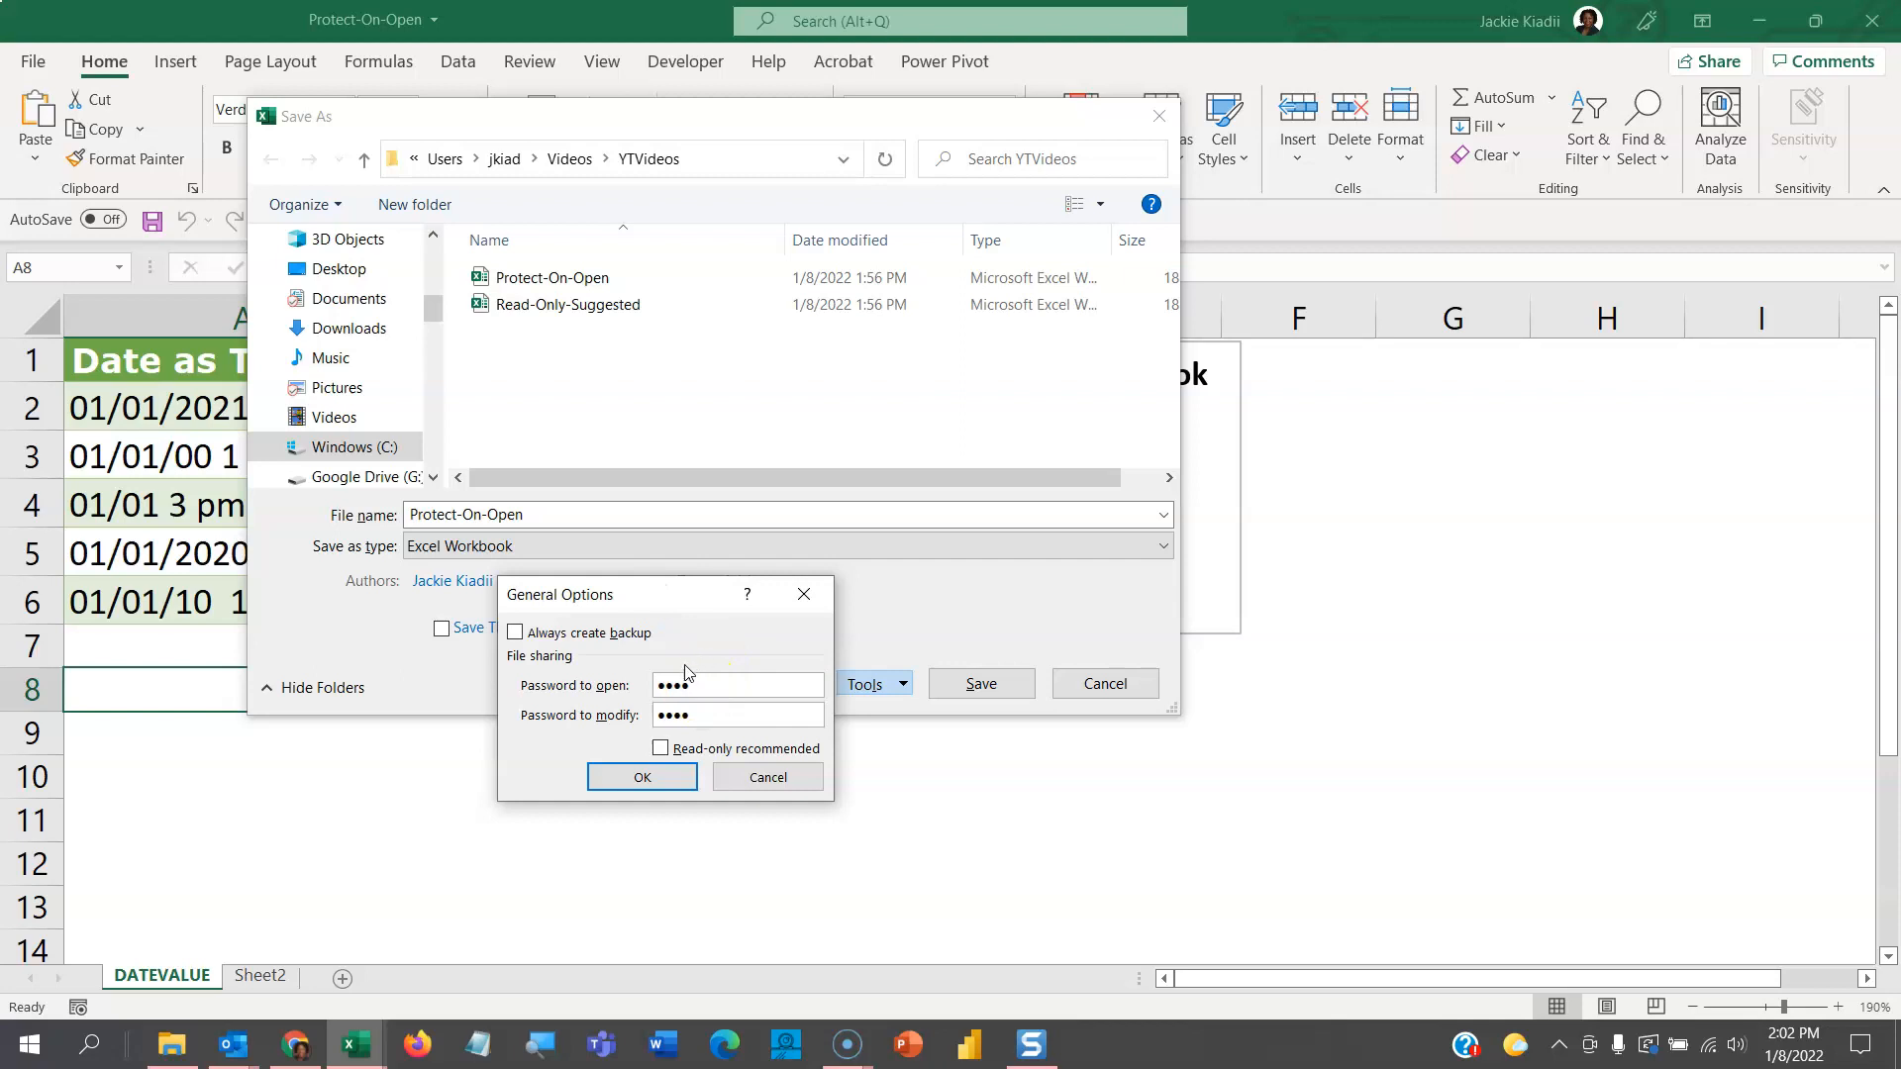
pyautogui.click(700, 717)
pyautogui.click(630, 777)
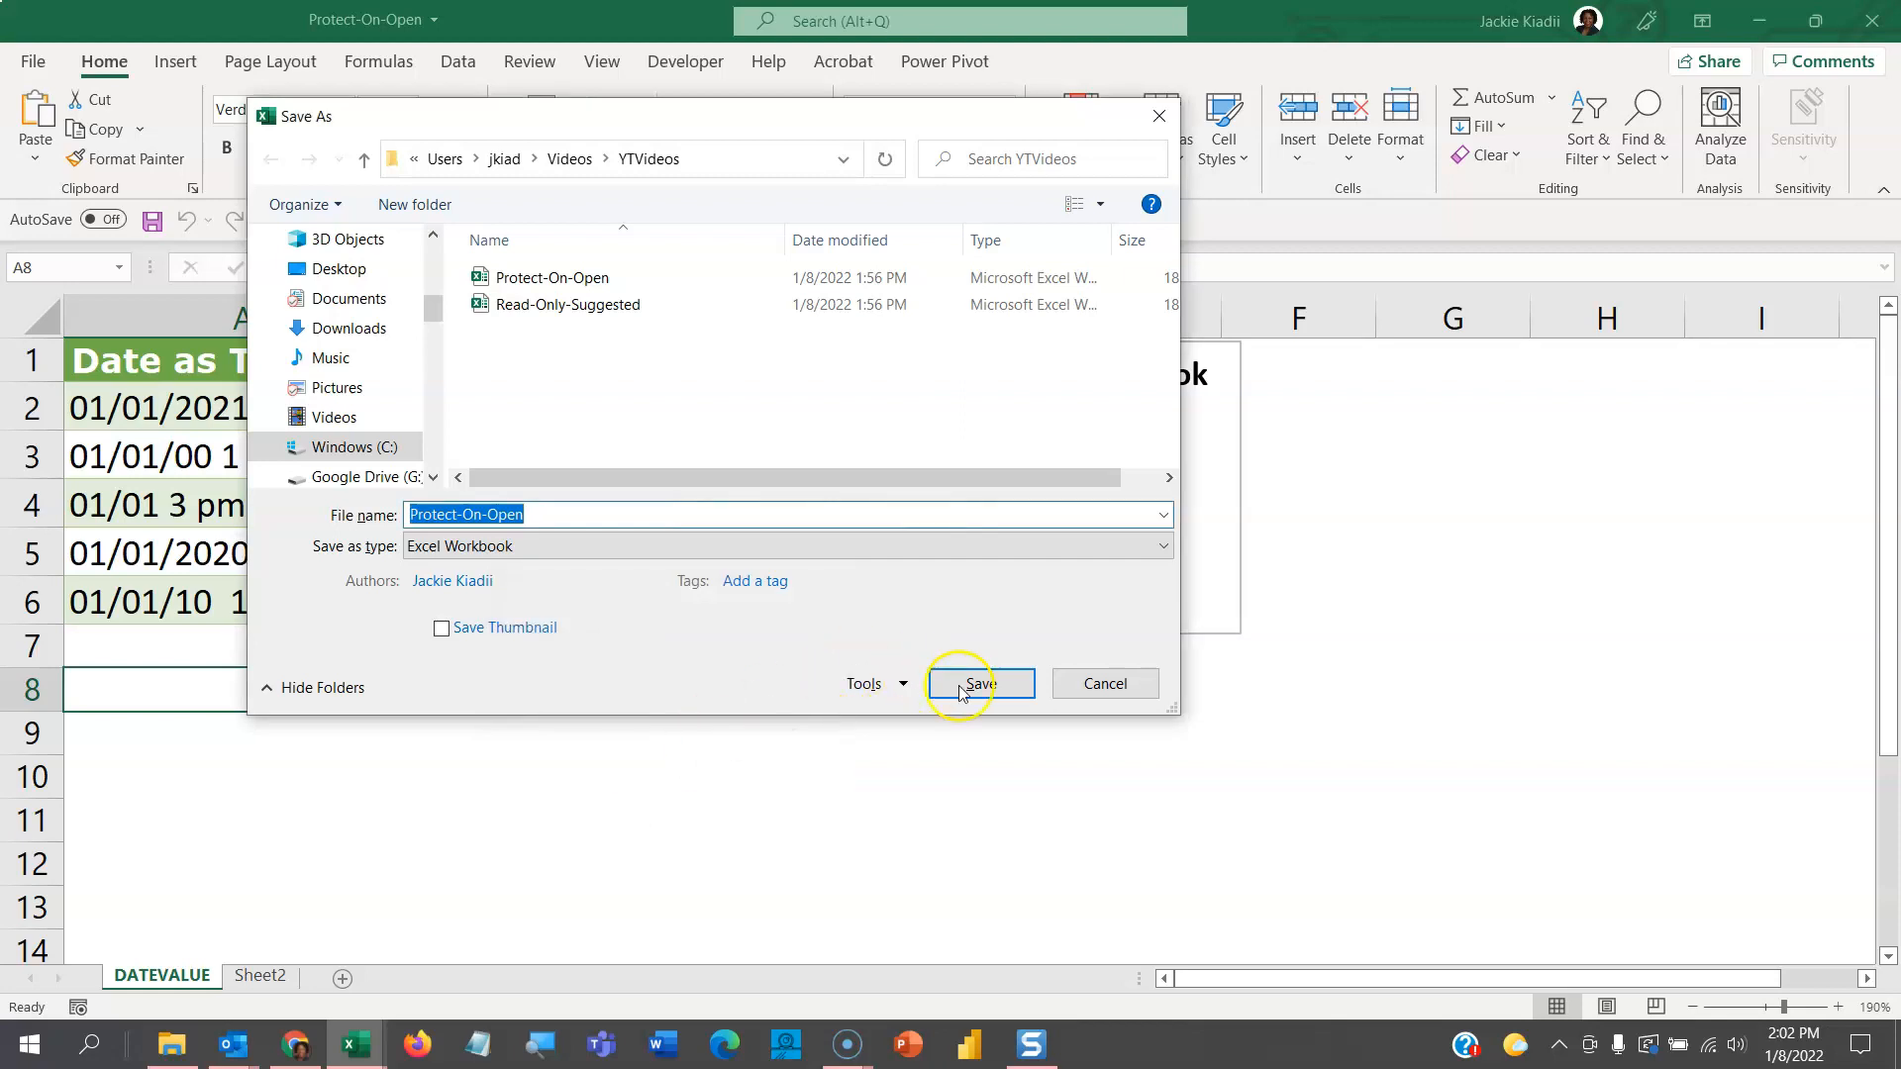
pyautogui.click(1092, 683)
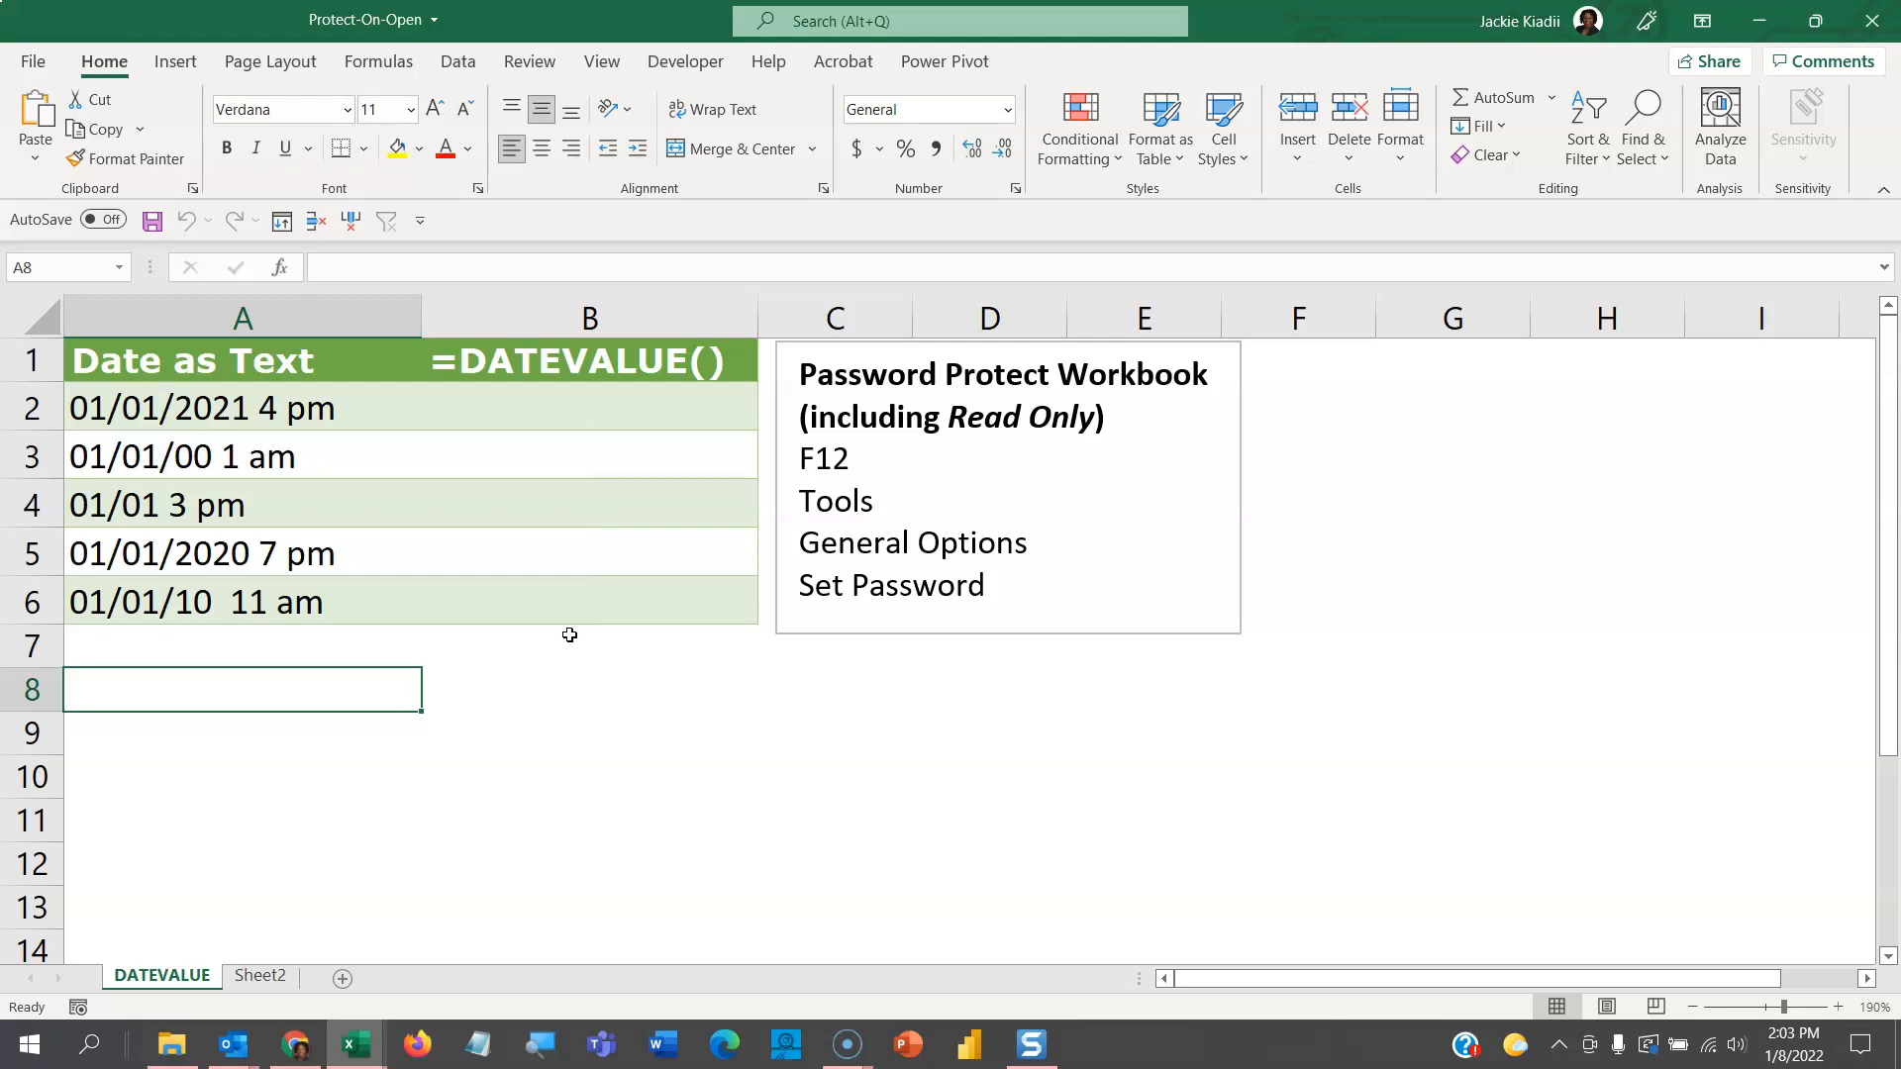
# - Open Read-Only-Suggested from the recent workbooks with its password and decline read-only mode
pyautogui.click(30, 61)
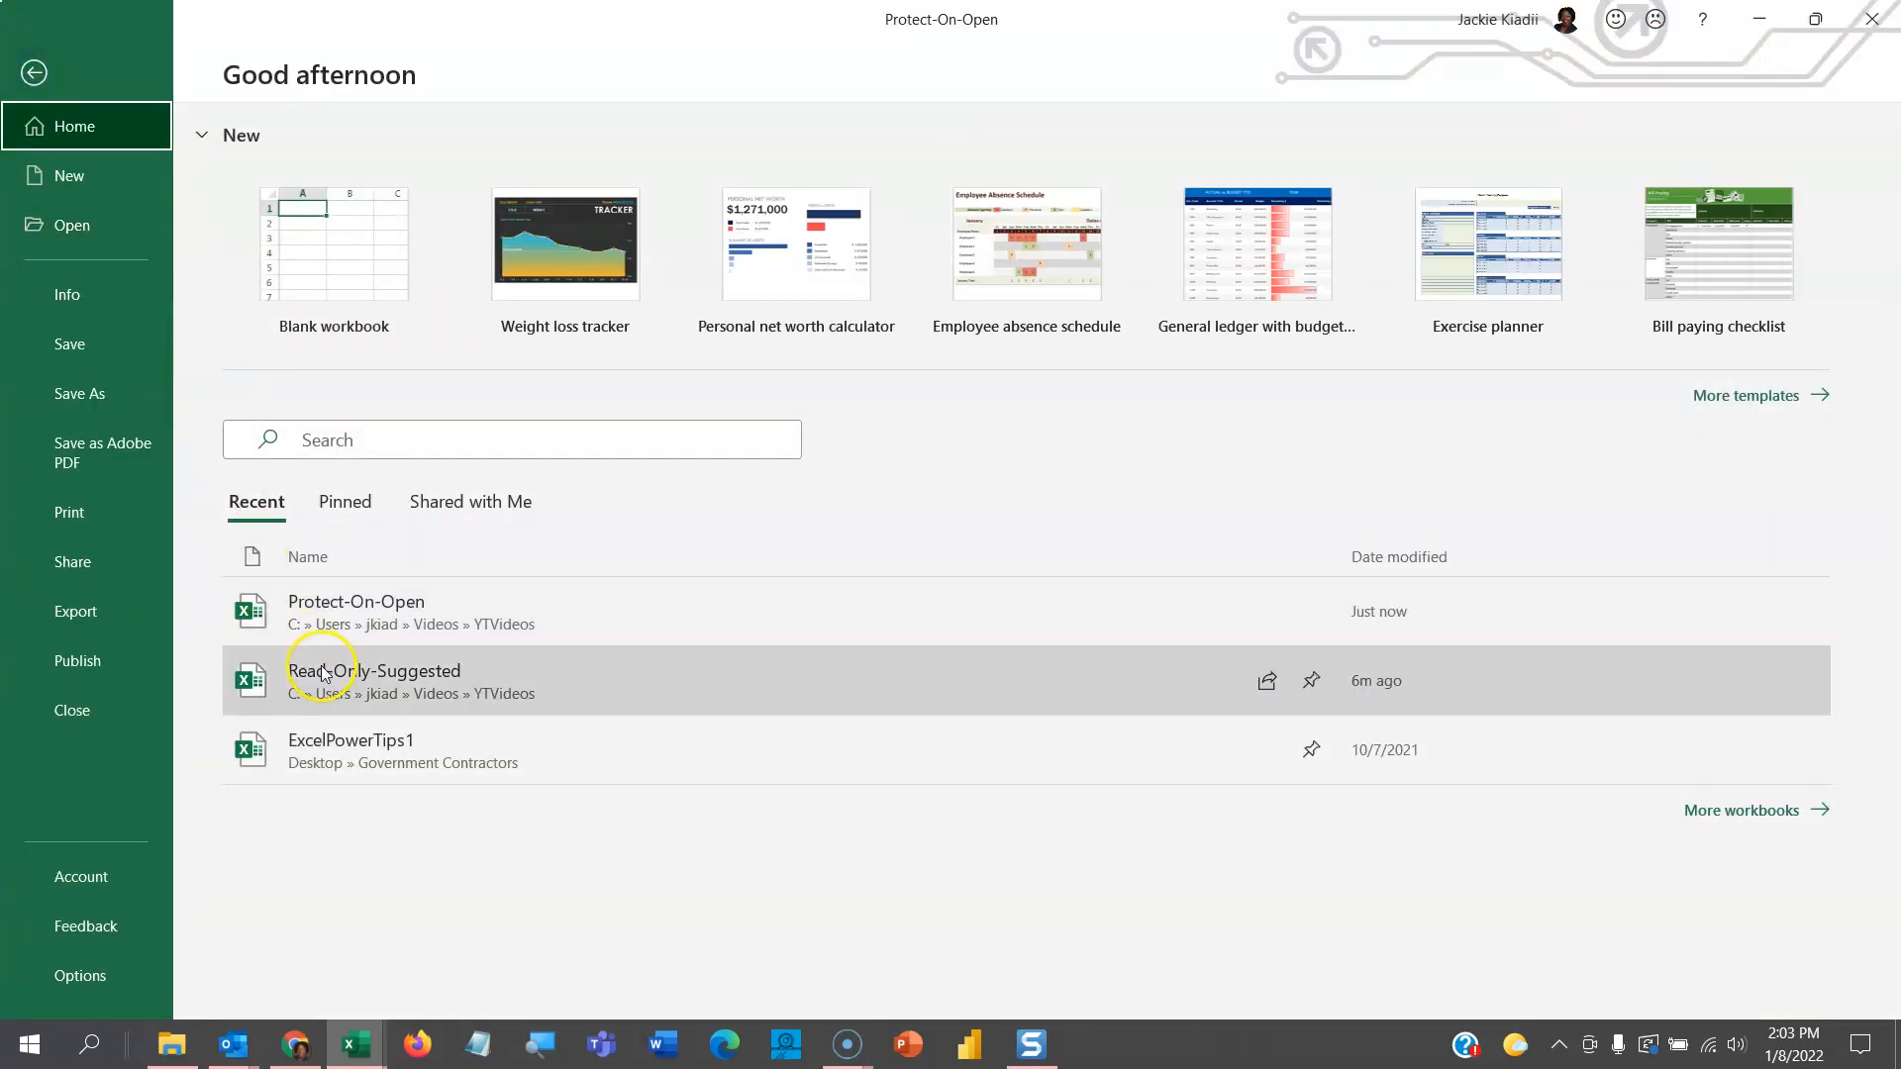
pyautogui.click(322, 671)
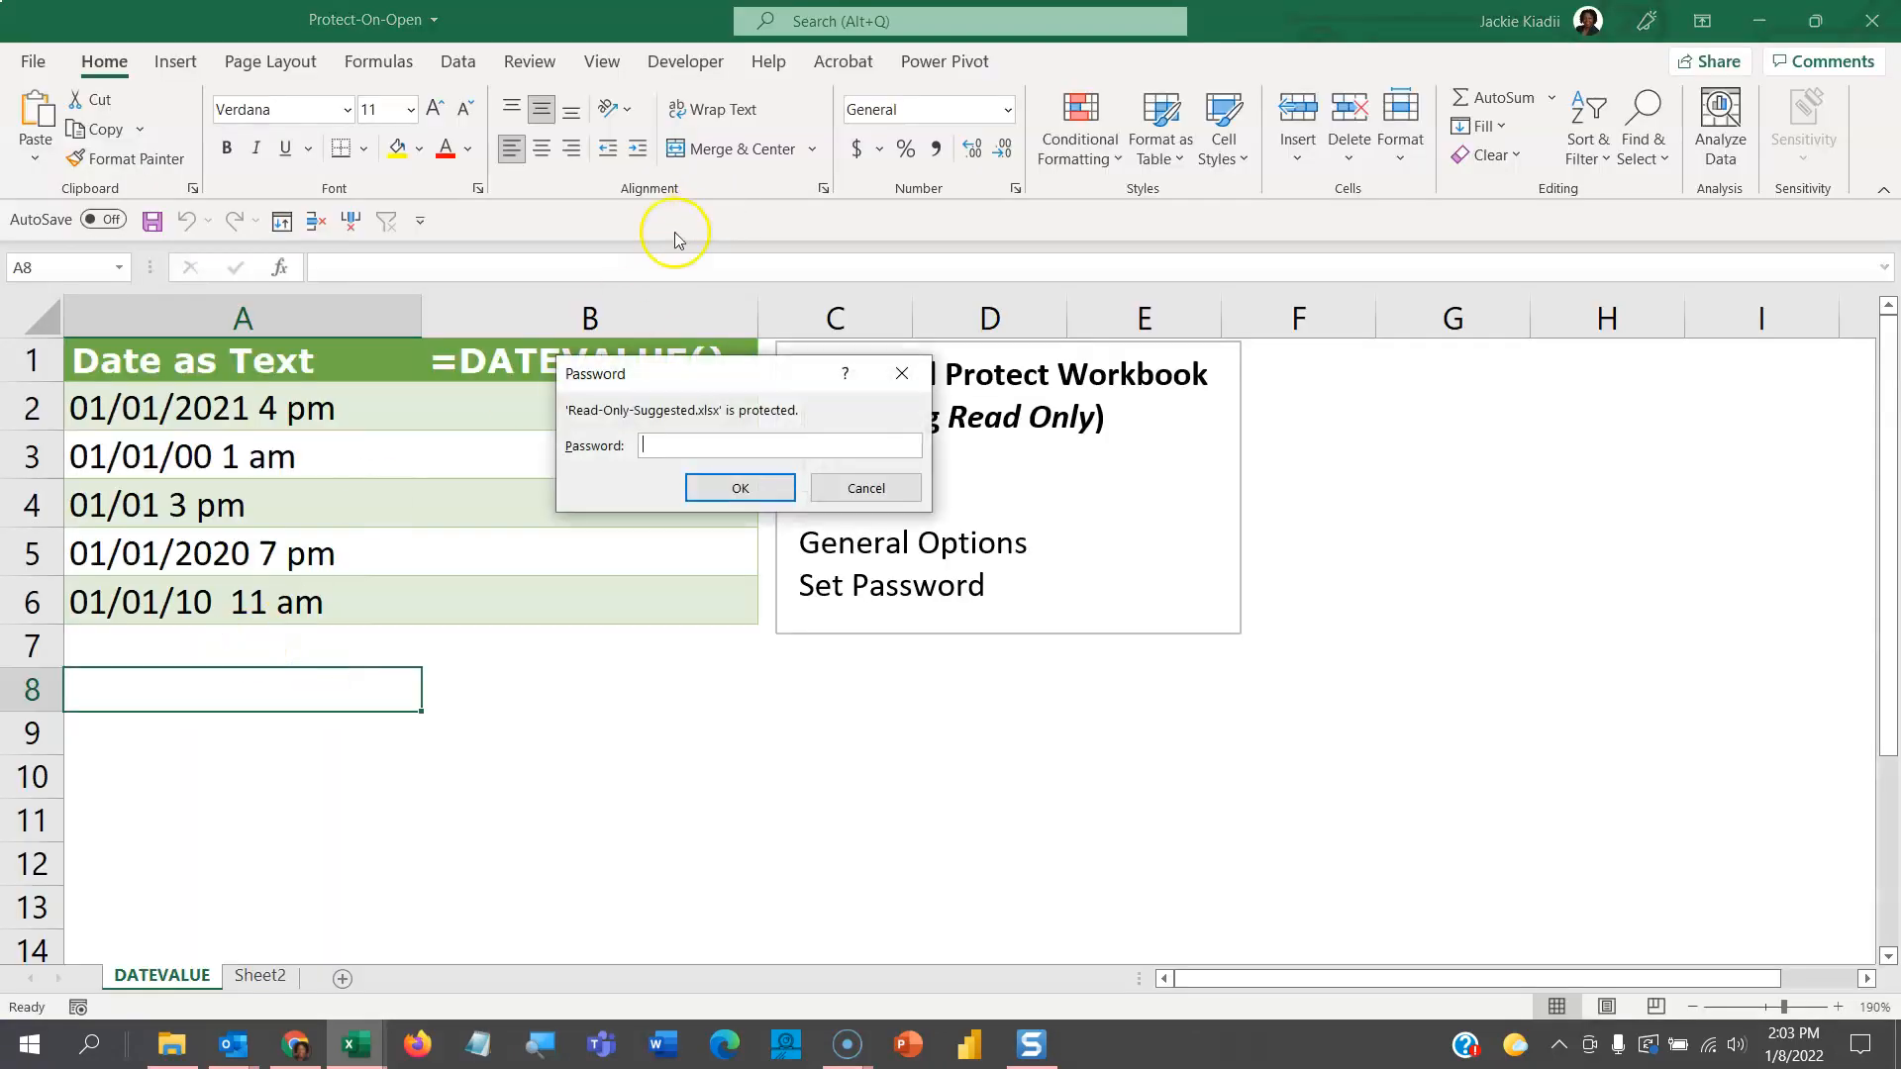
pyautogui.write('••')
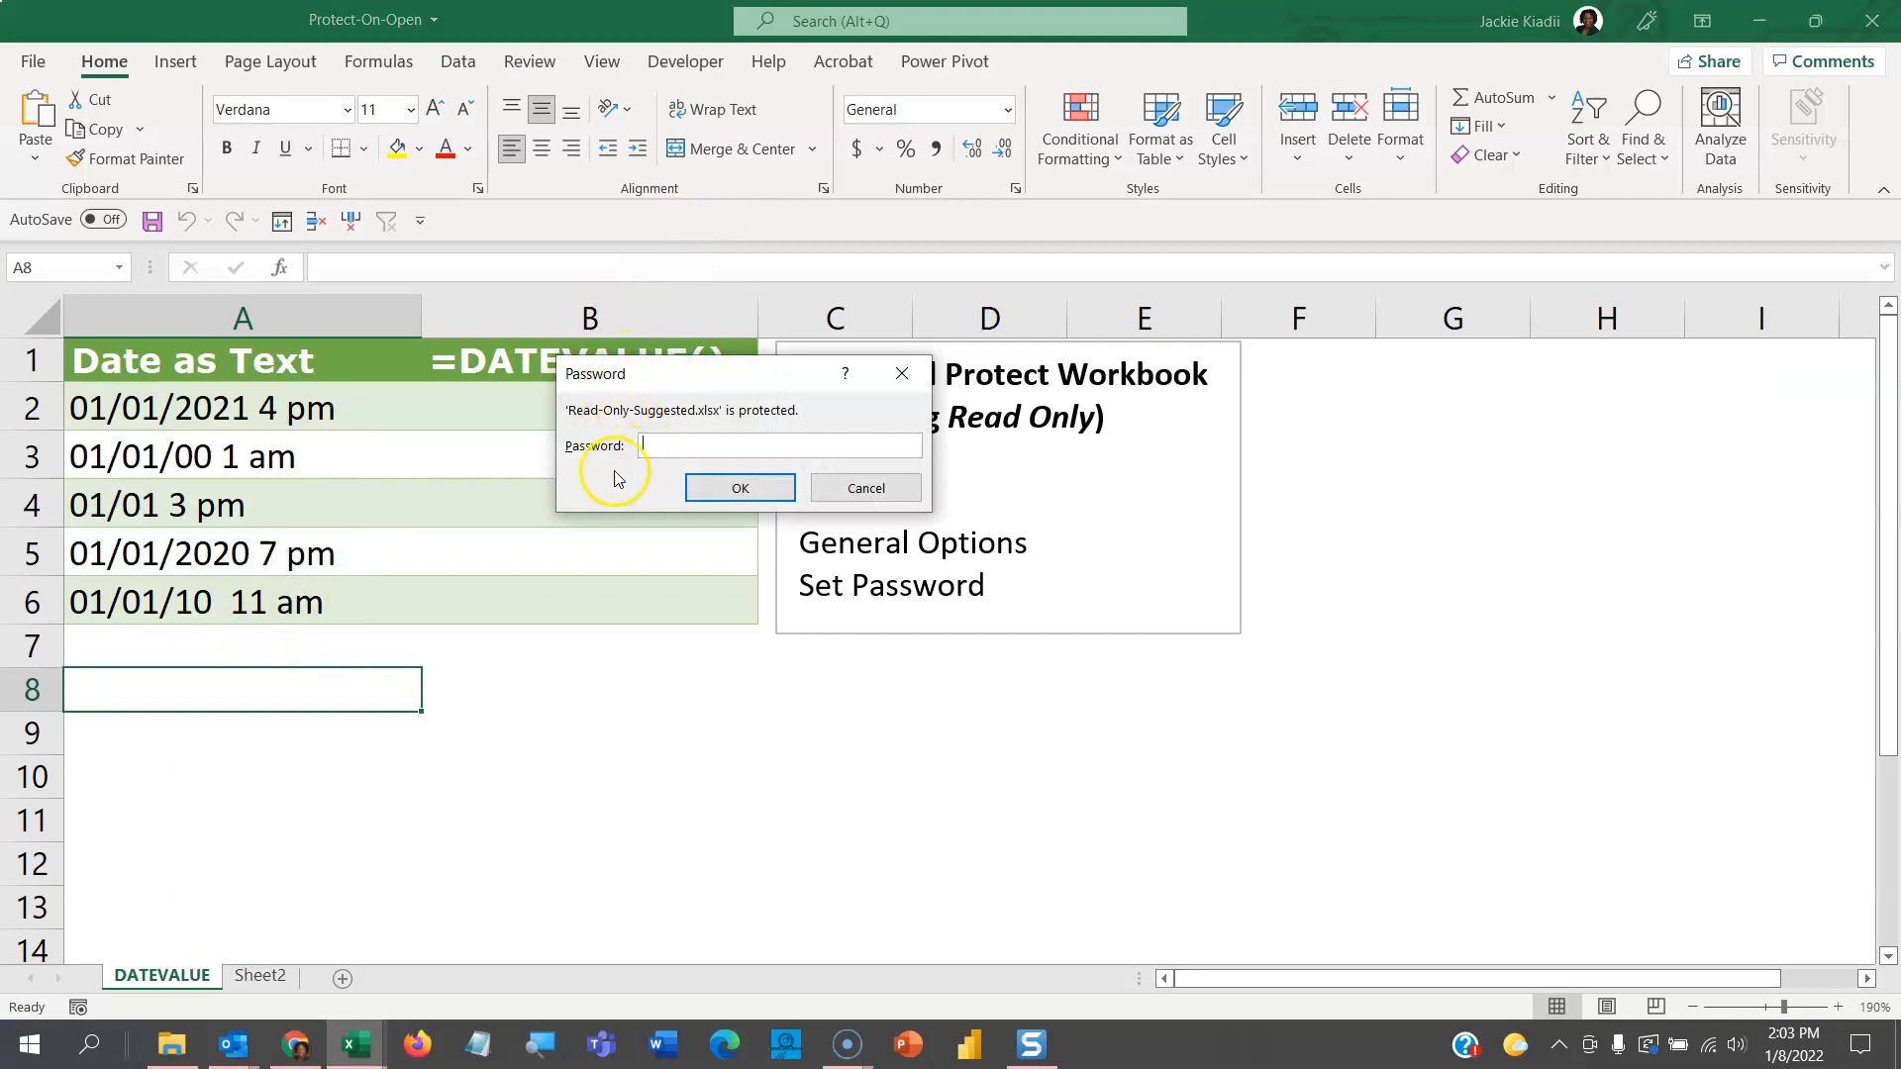
pyautogui.write('••')
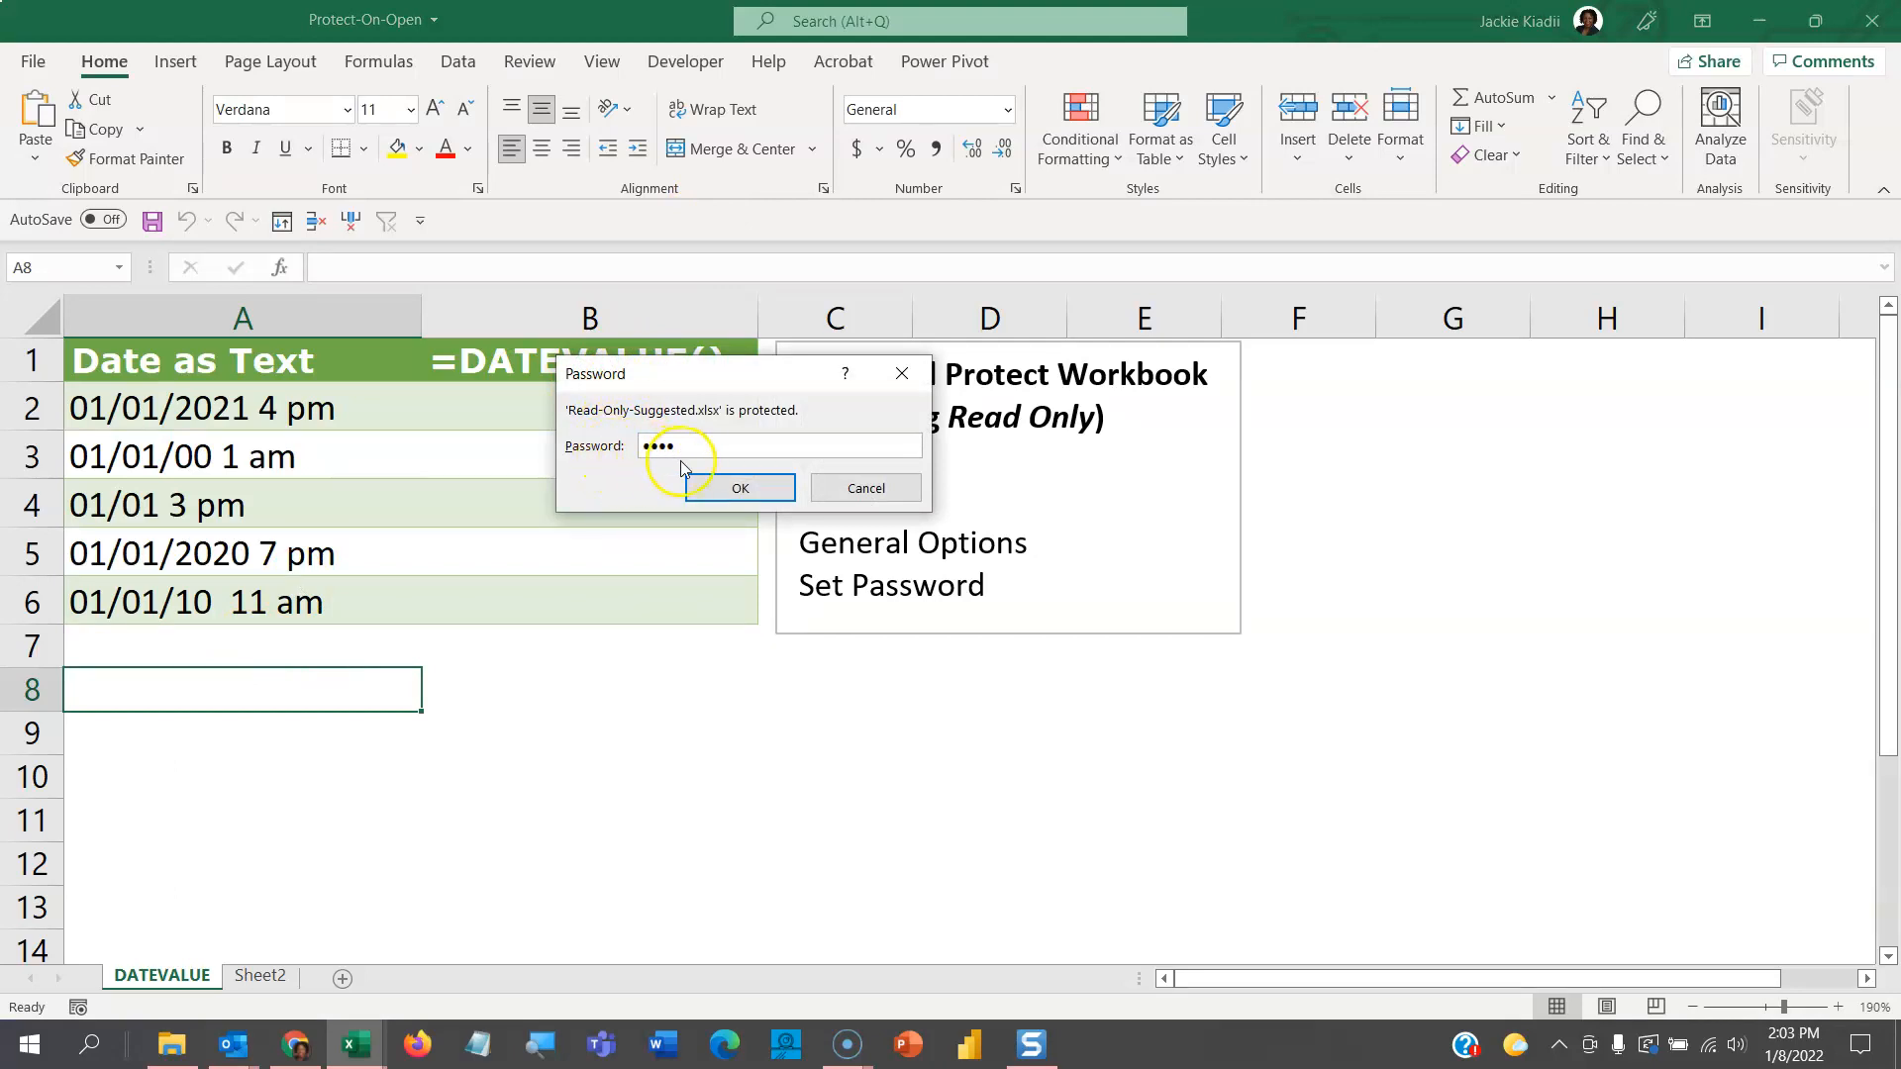
pyautogui.click(722, 489)
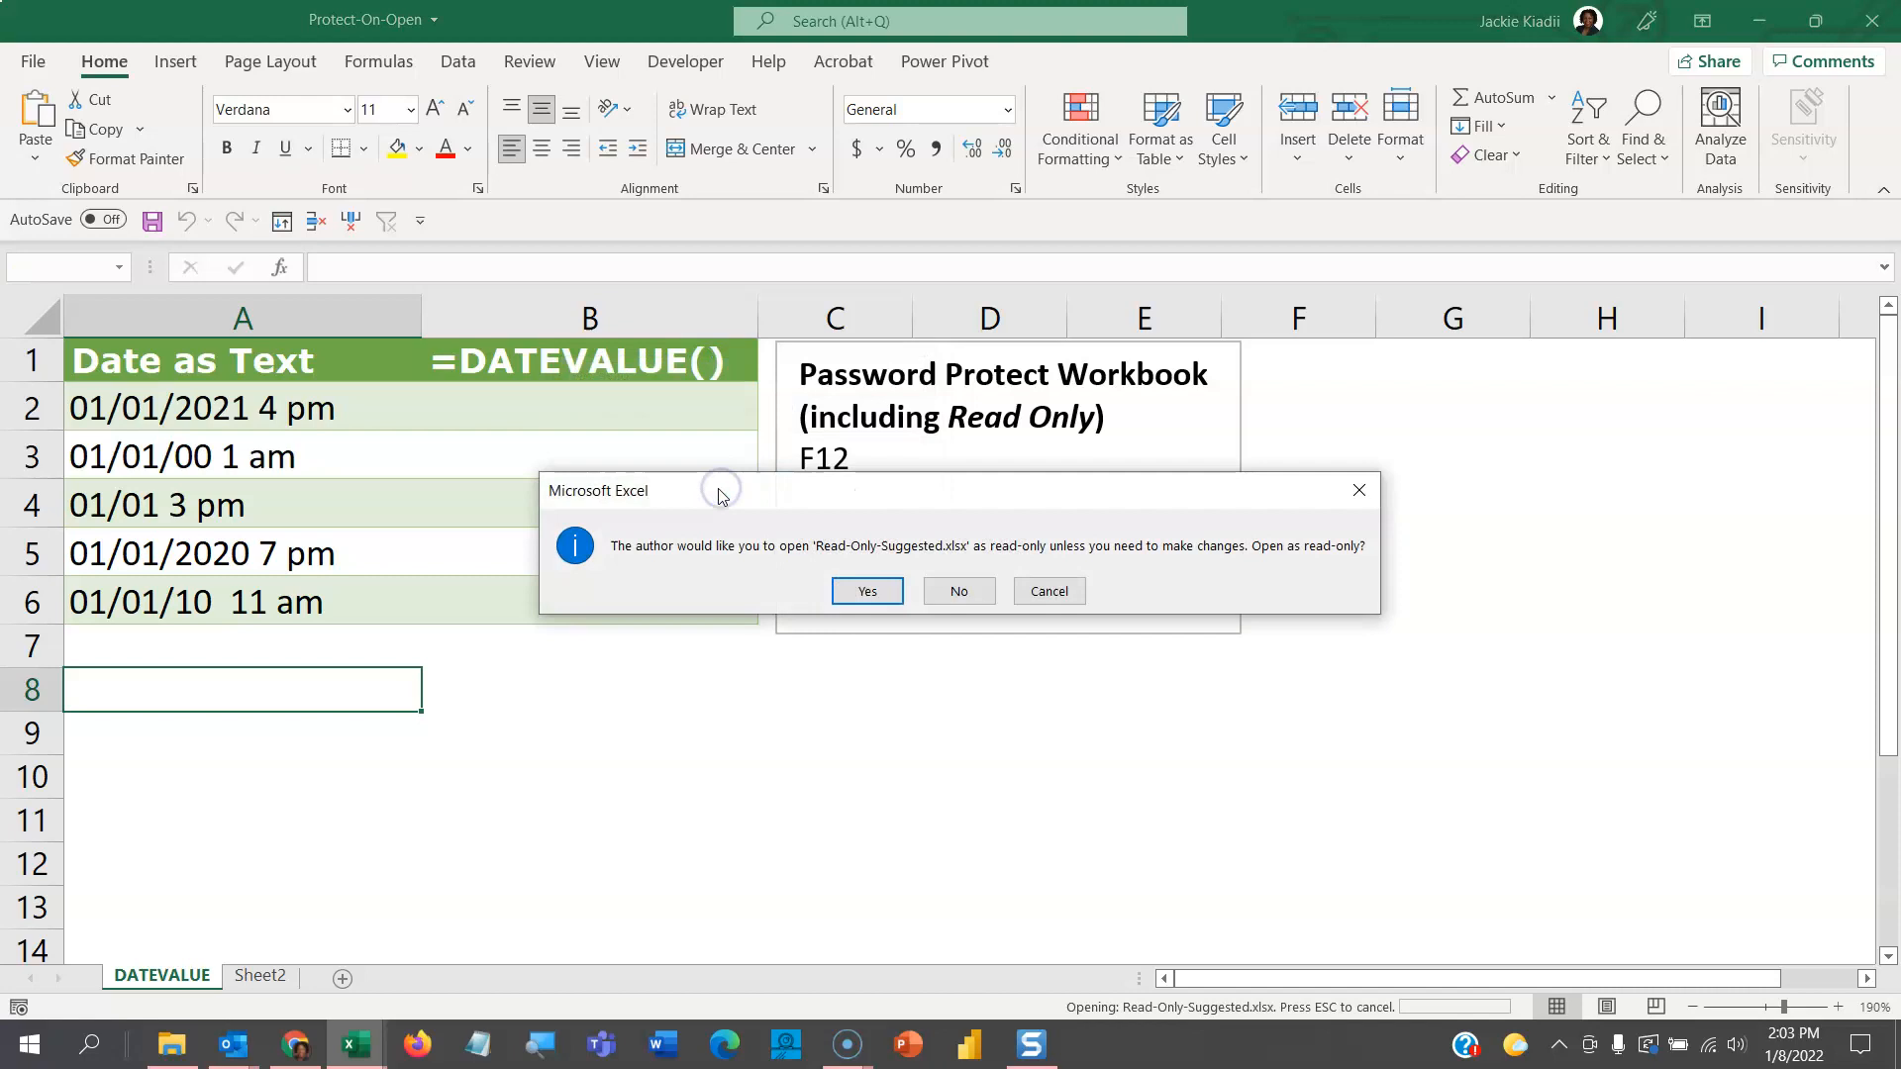
pyautogui.moveTo(646, 236); pyautogui.dragTo(634, 199)
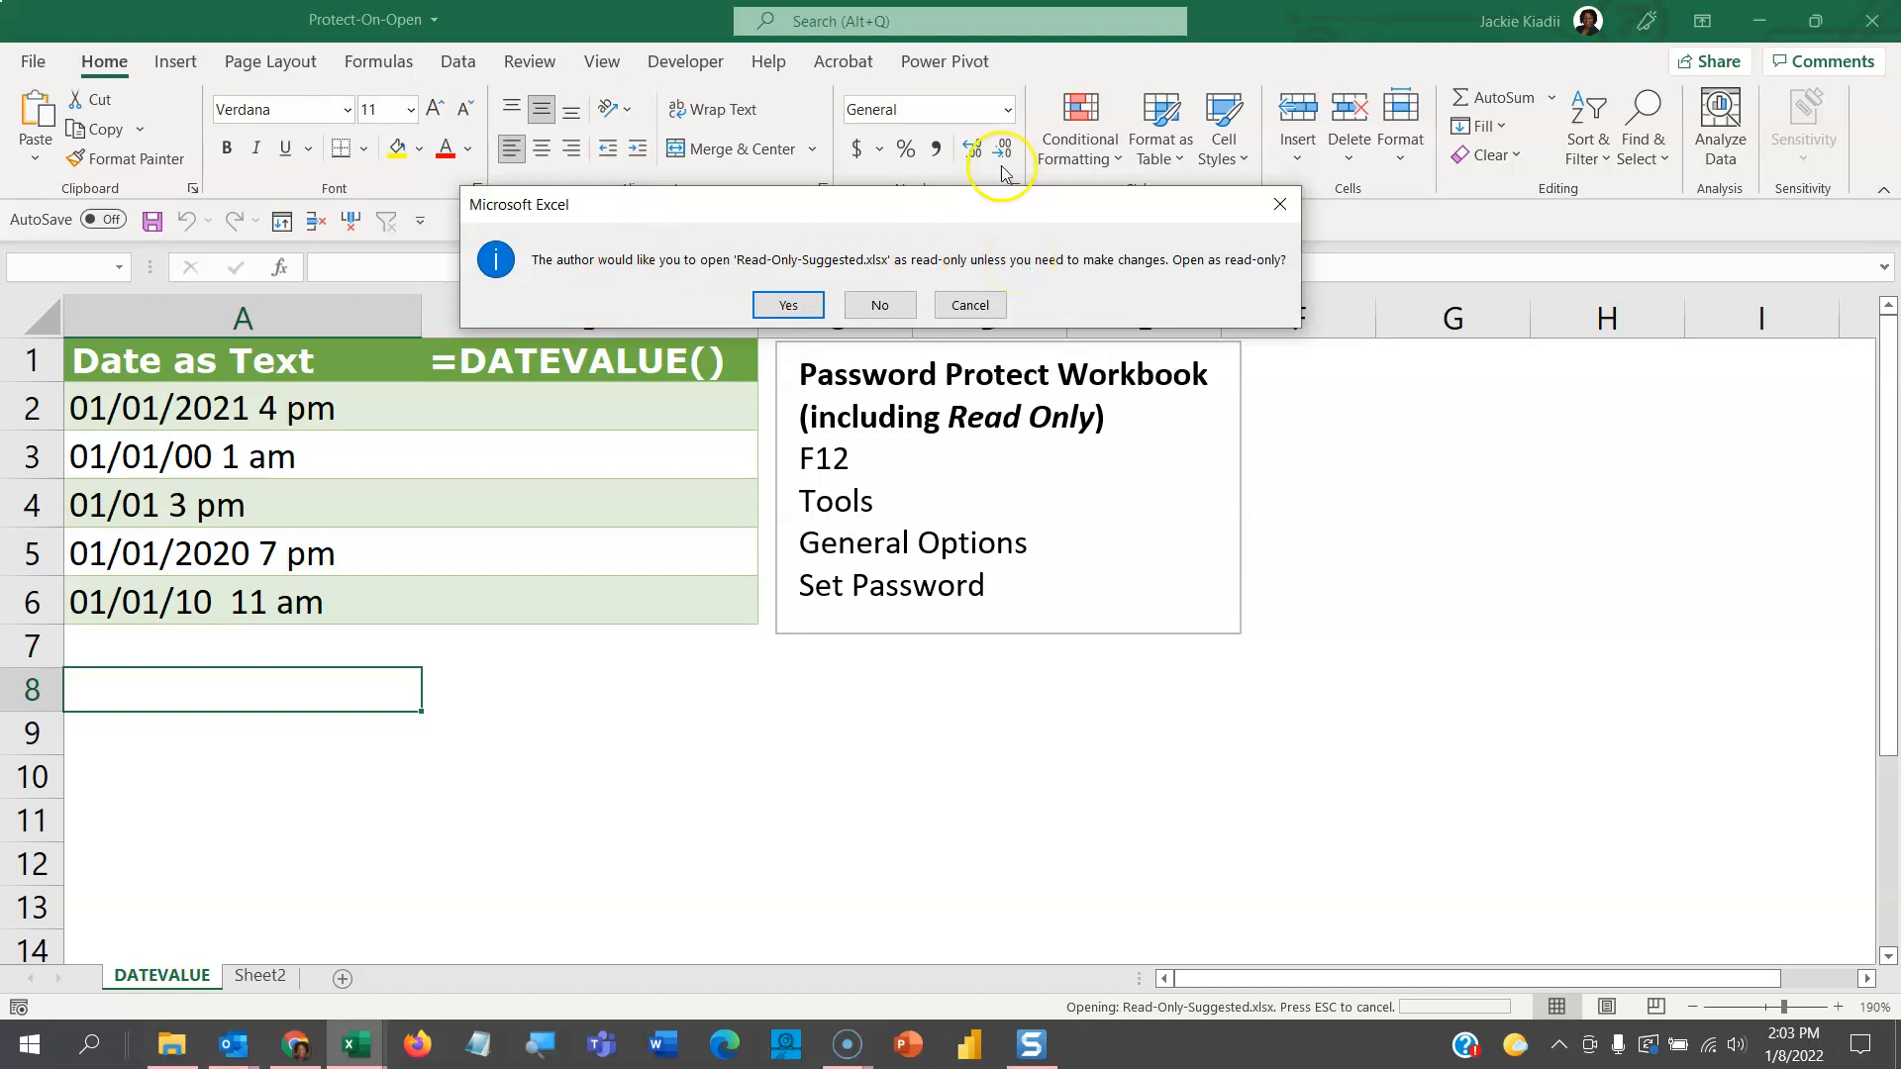
pyautogui.click(881, 306)
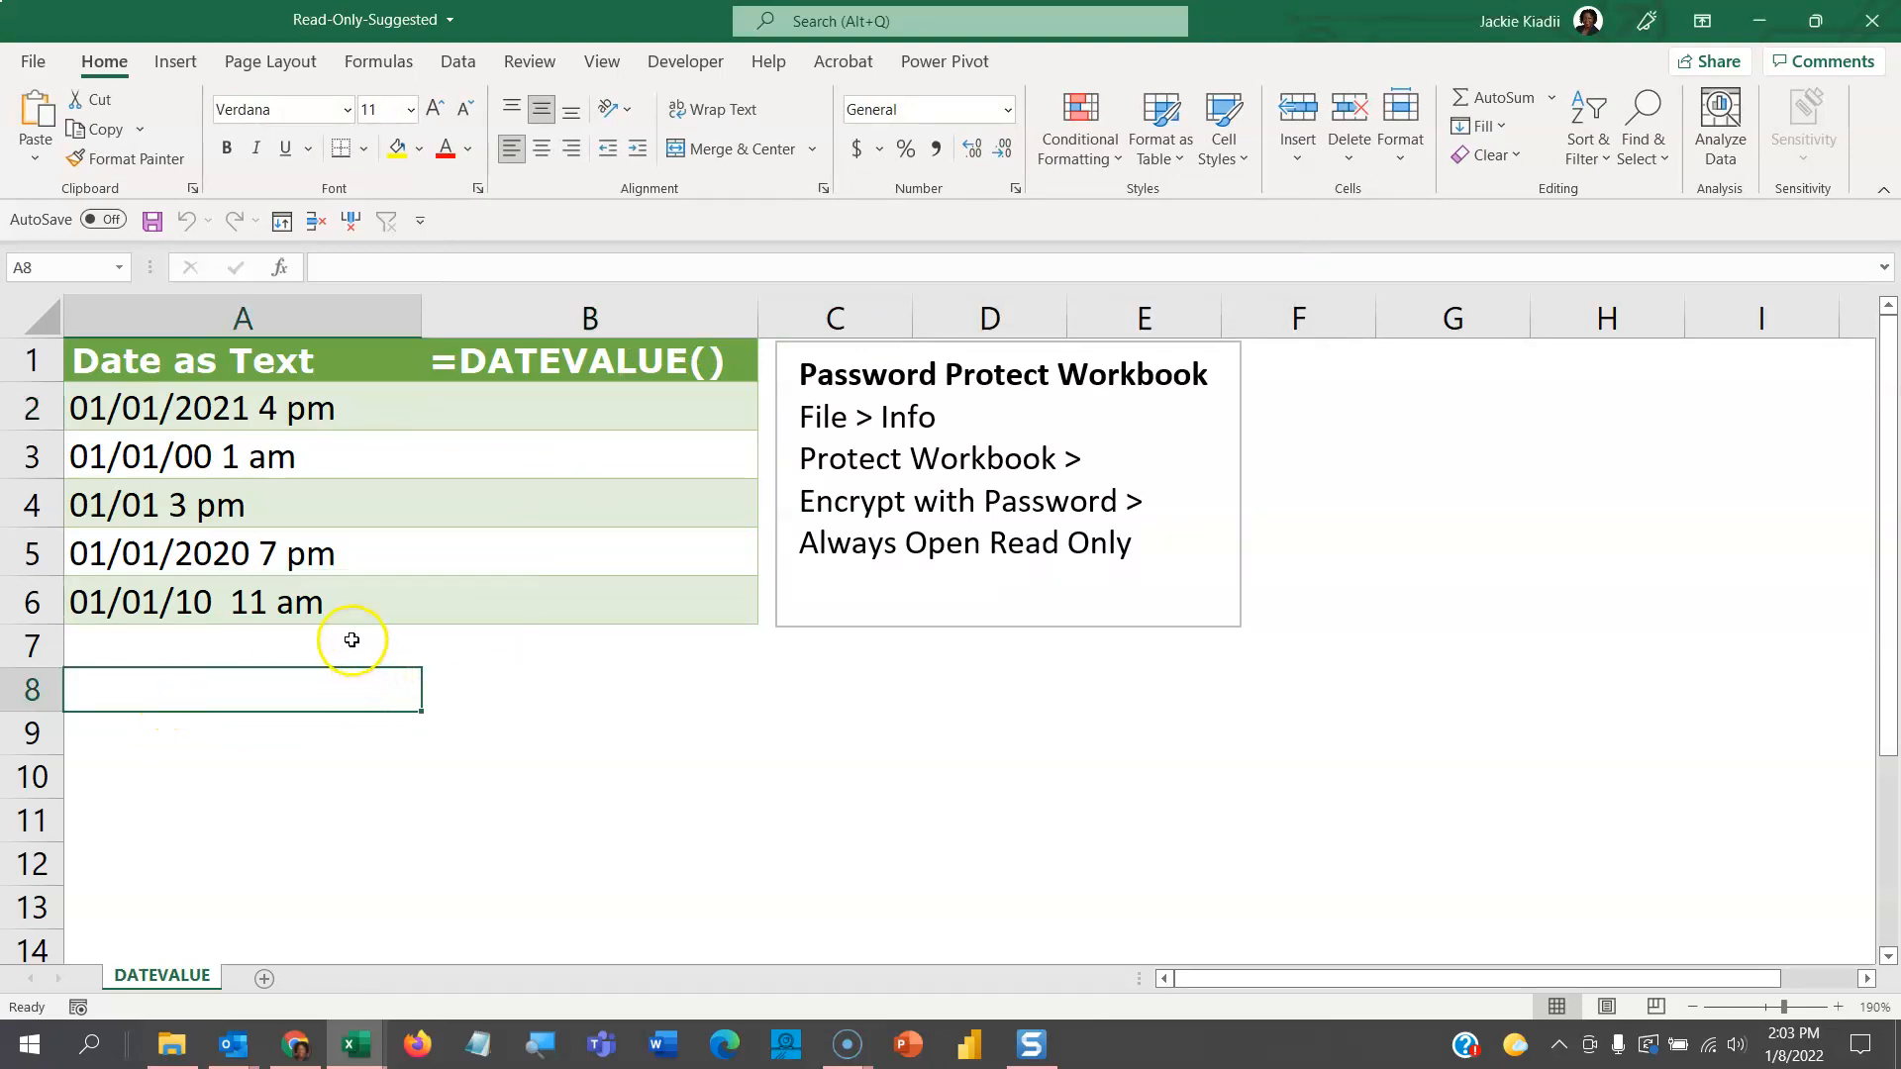
# - Enter 'qwr43y7' in A8, then close Read-Only-Suggested and save the changes
pyautogui.write('qwr43y7')
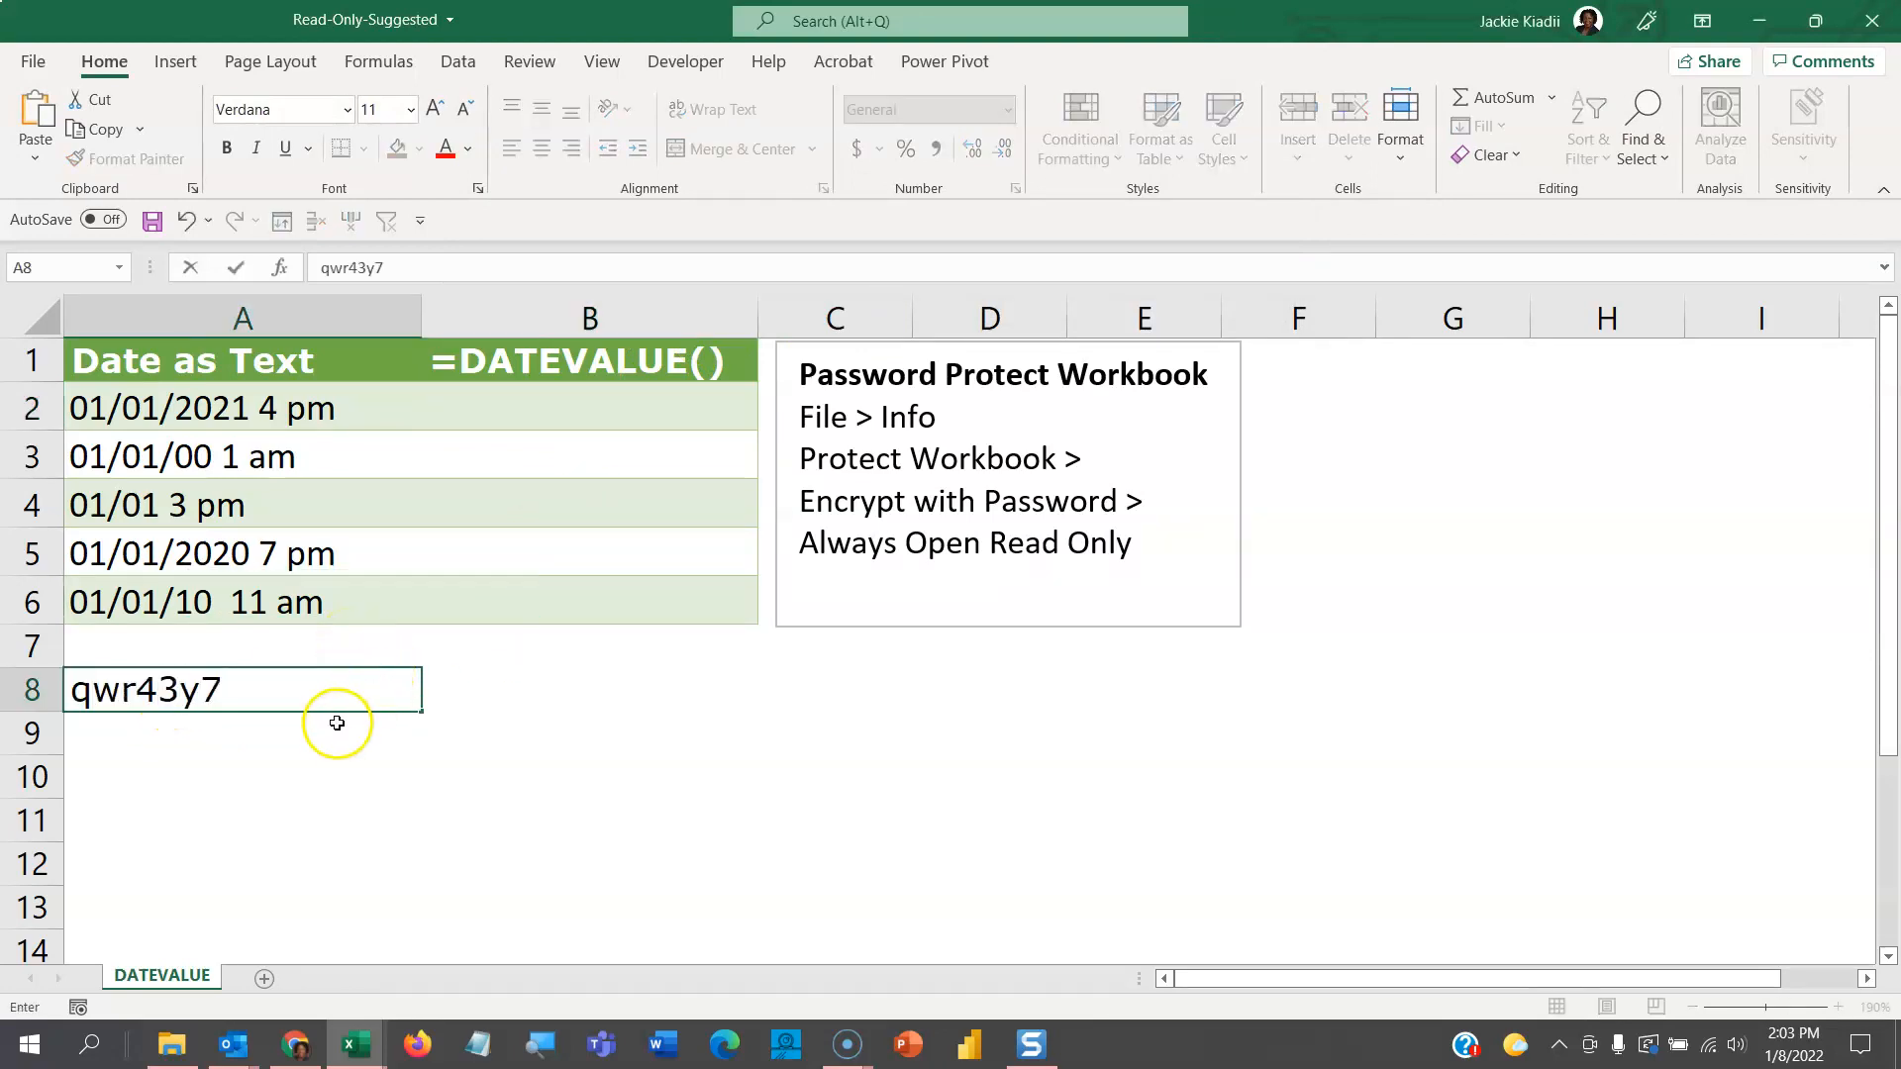
pyautogui.click(332, 735)
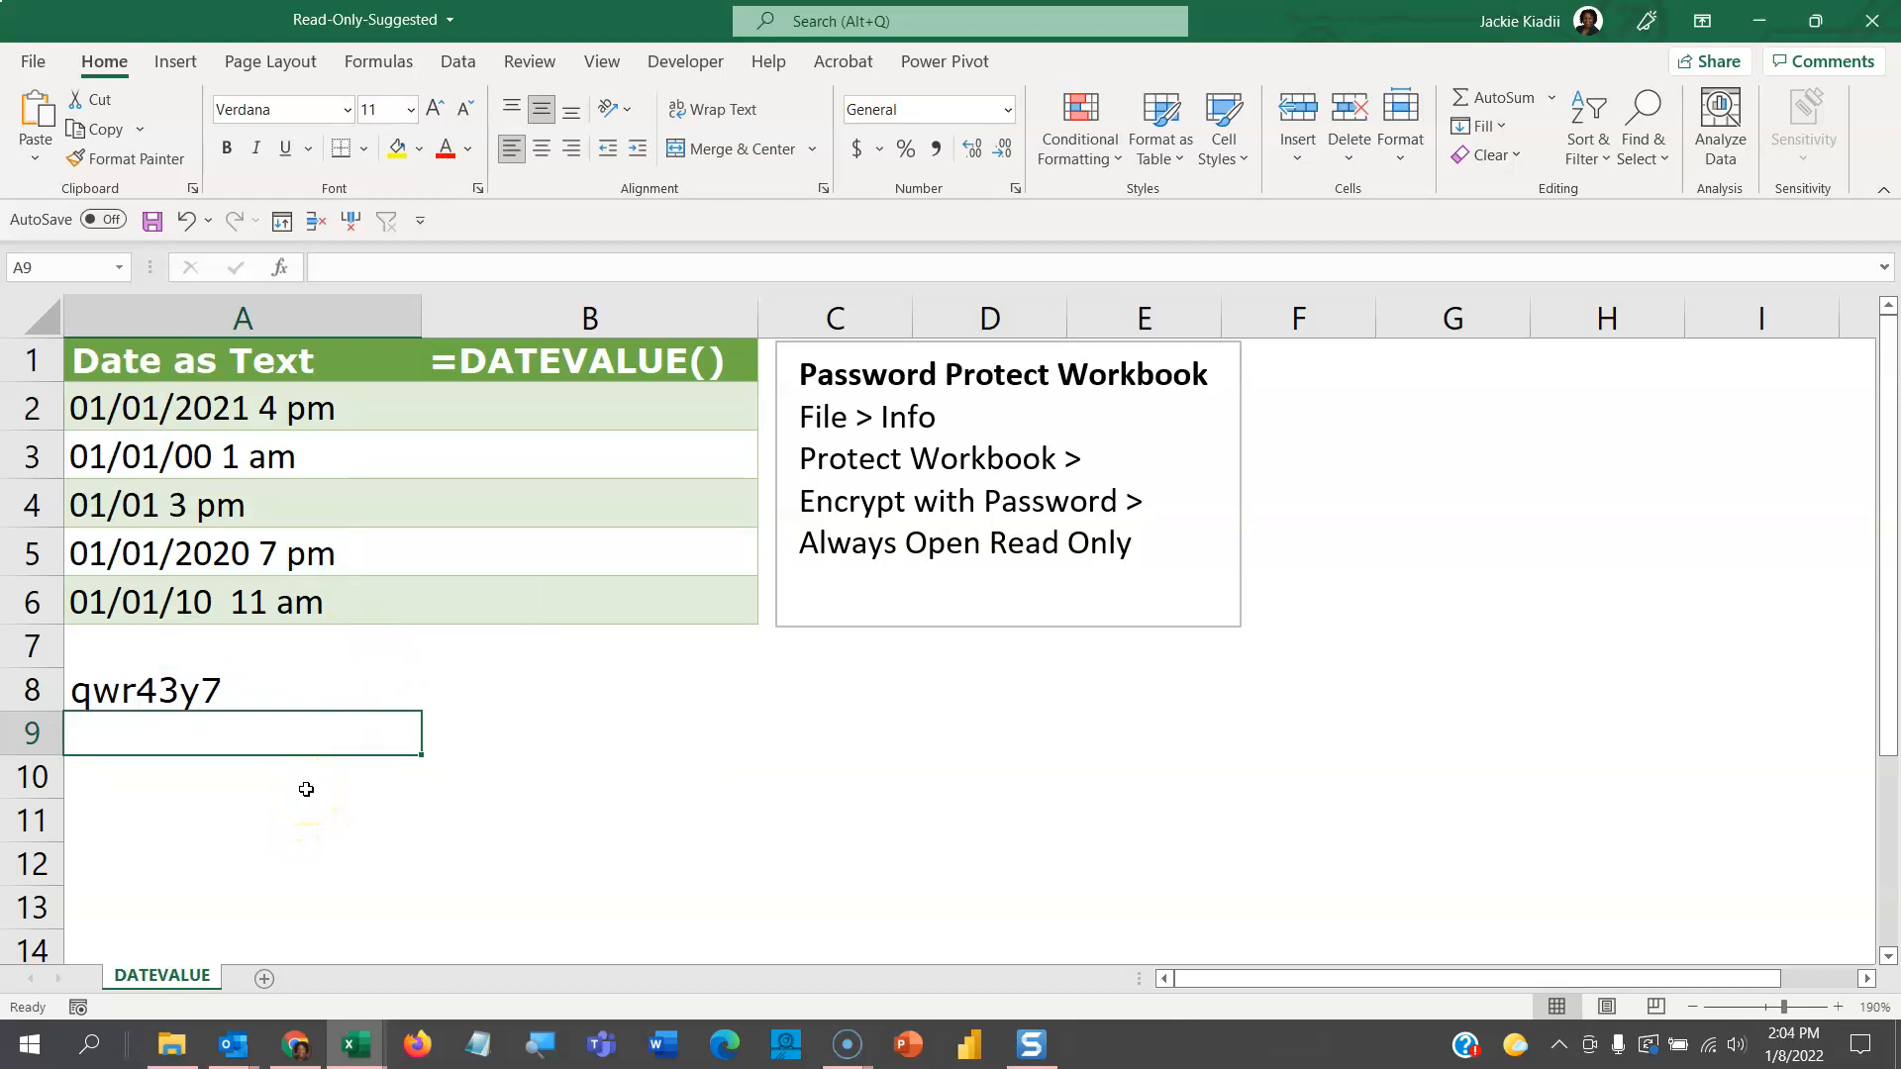
pyautogui.hotkey('ctrl', 'w')
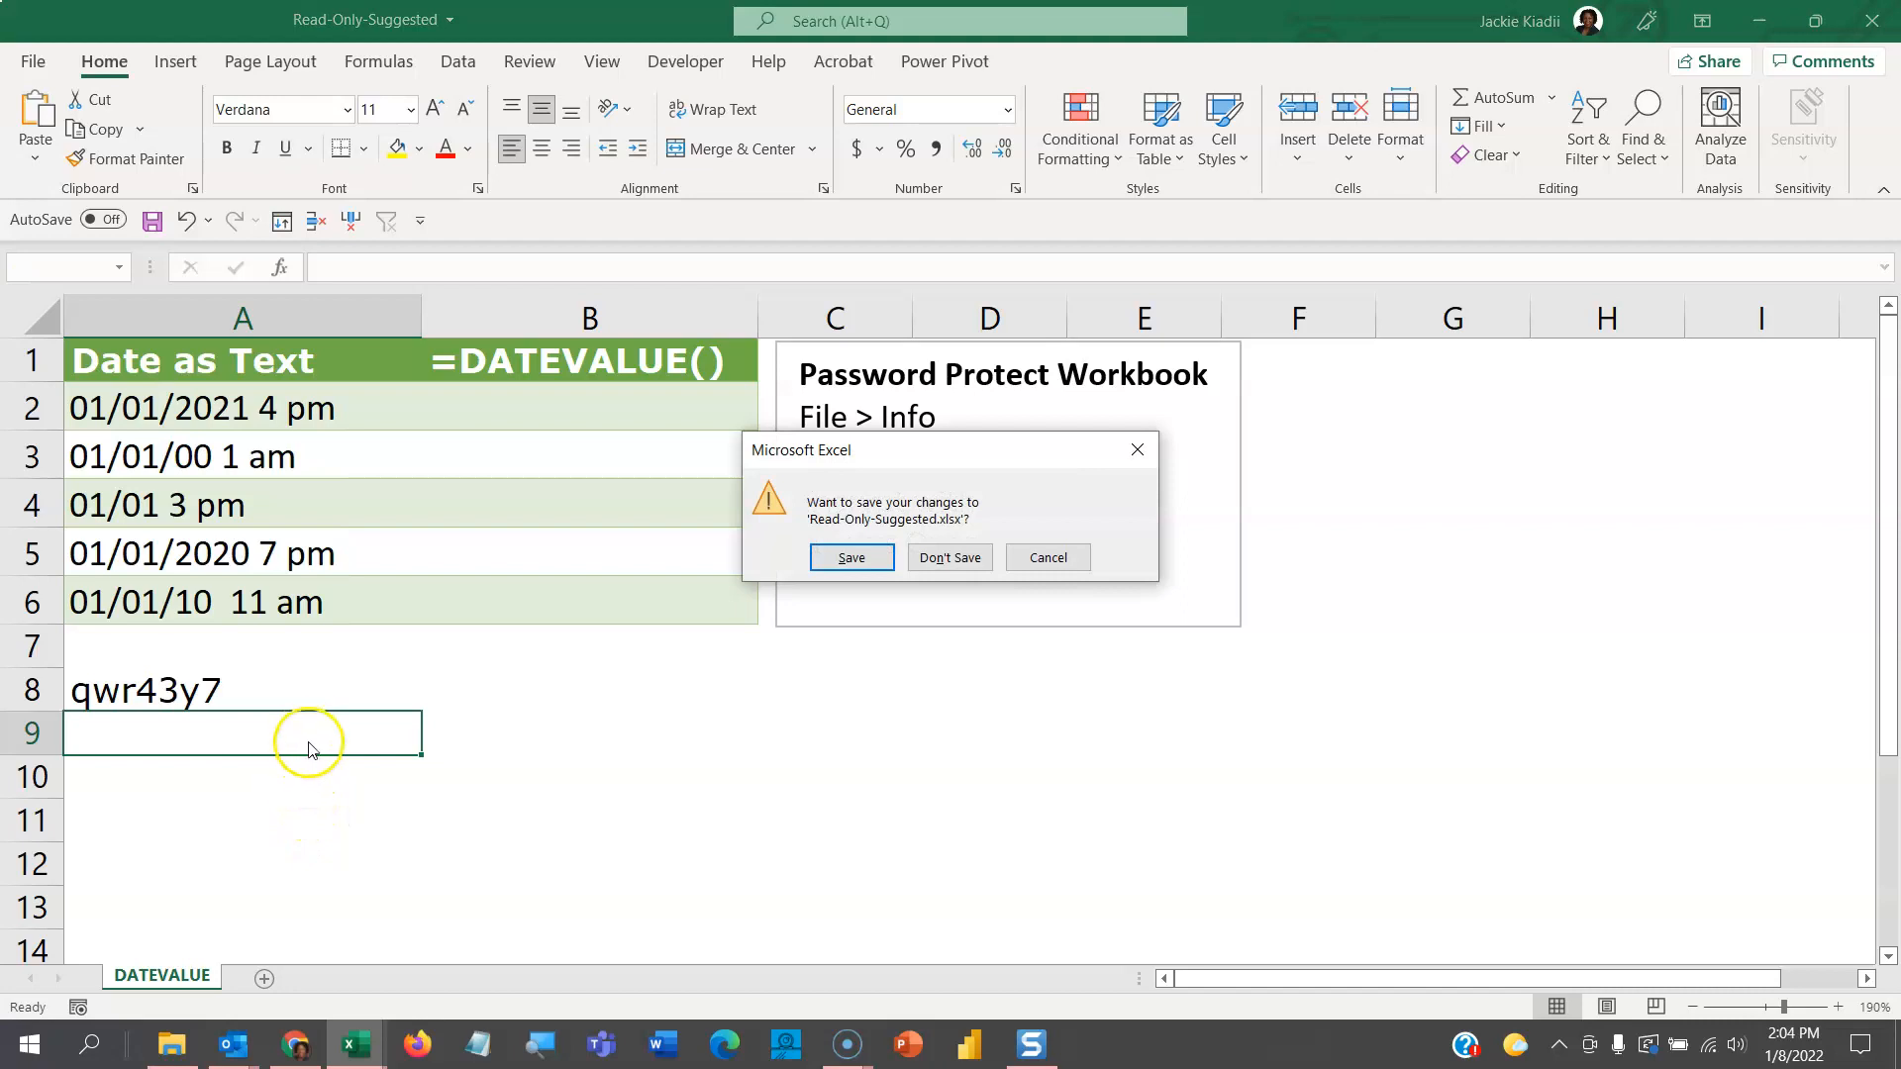
pyautogui.click(856, 562)
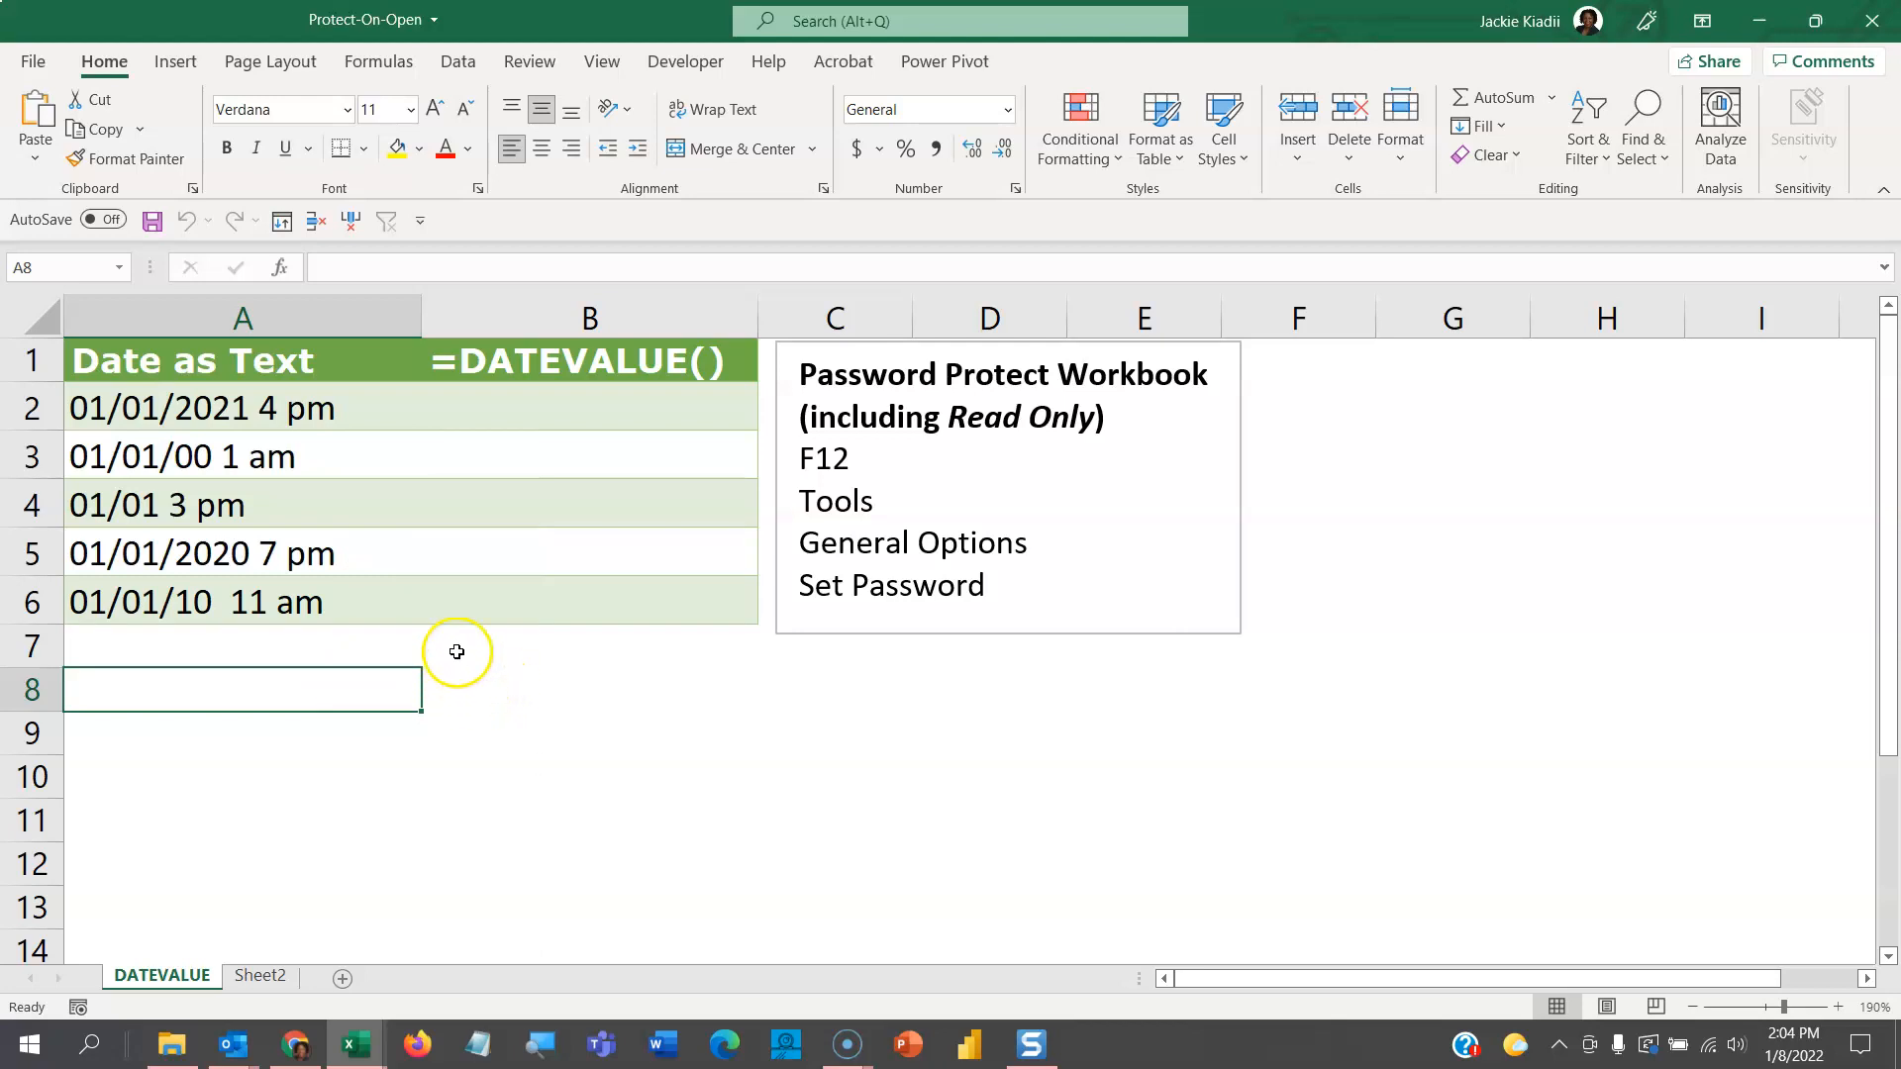
pyautogui.click(33, 61)
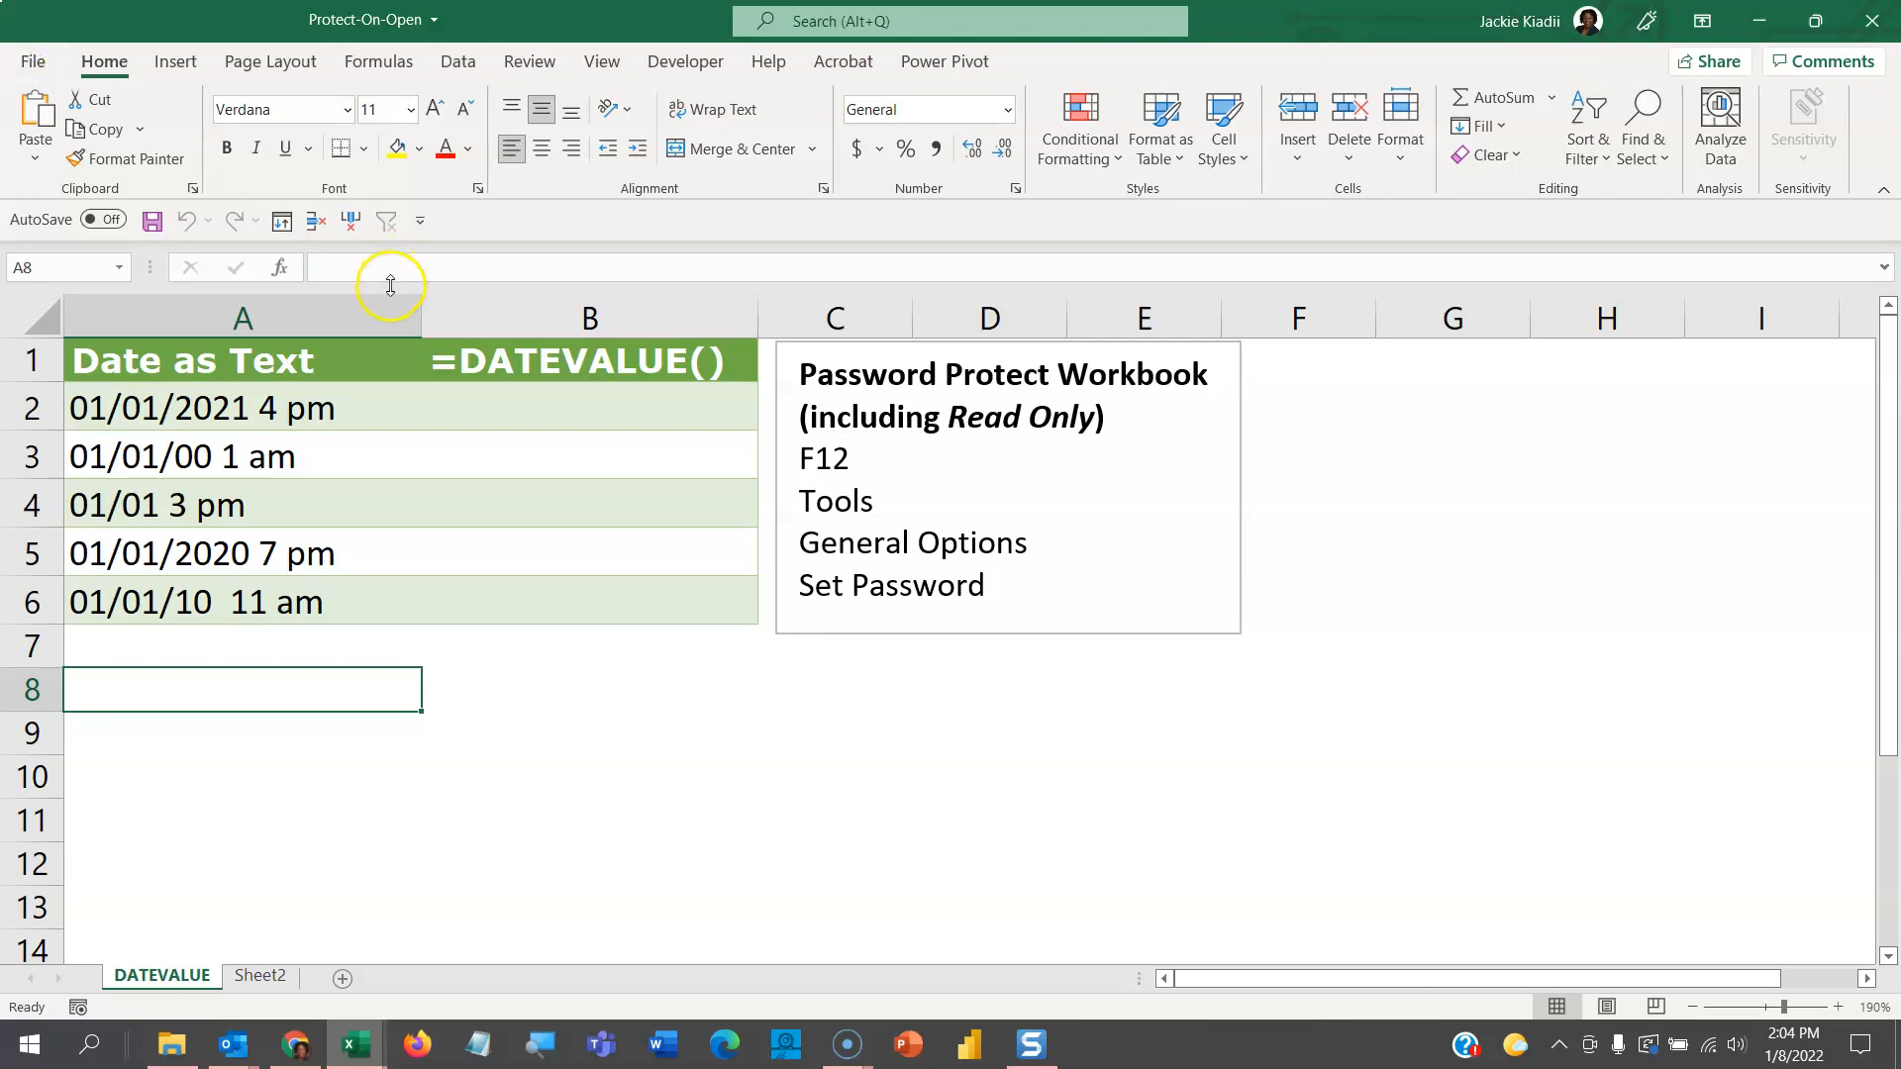
# - Create a new blank workbook and select cells B1 and A3
pyautogui.hotkey('ctrl', 'n')
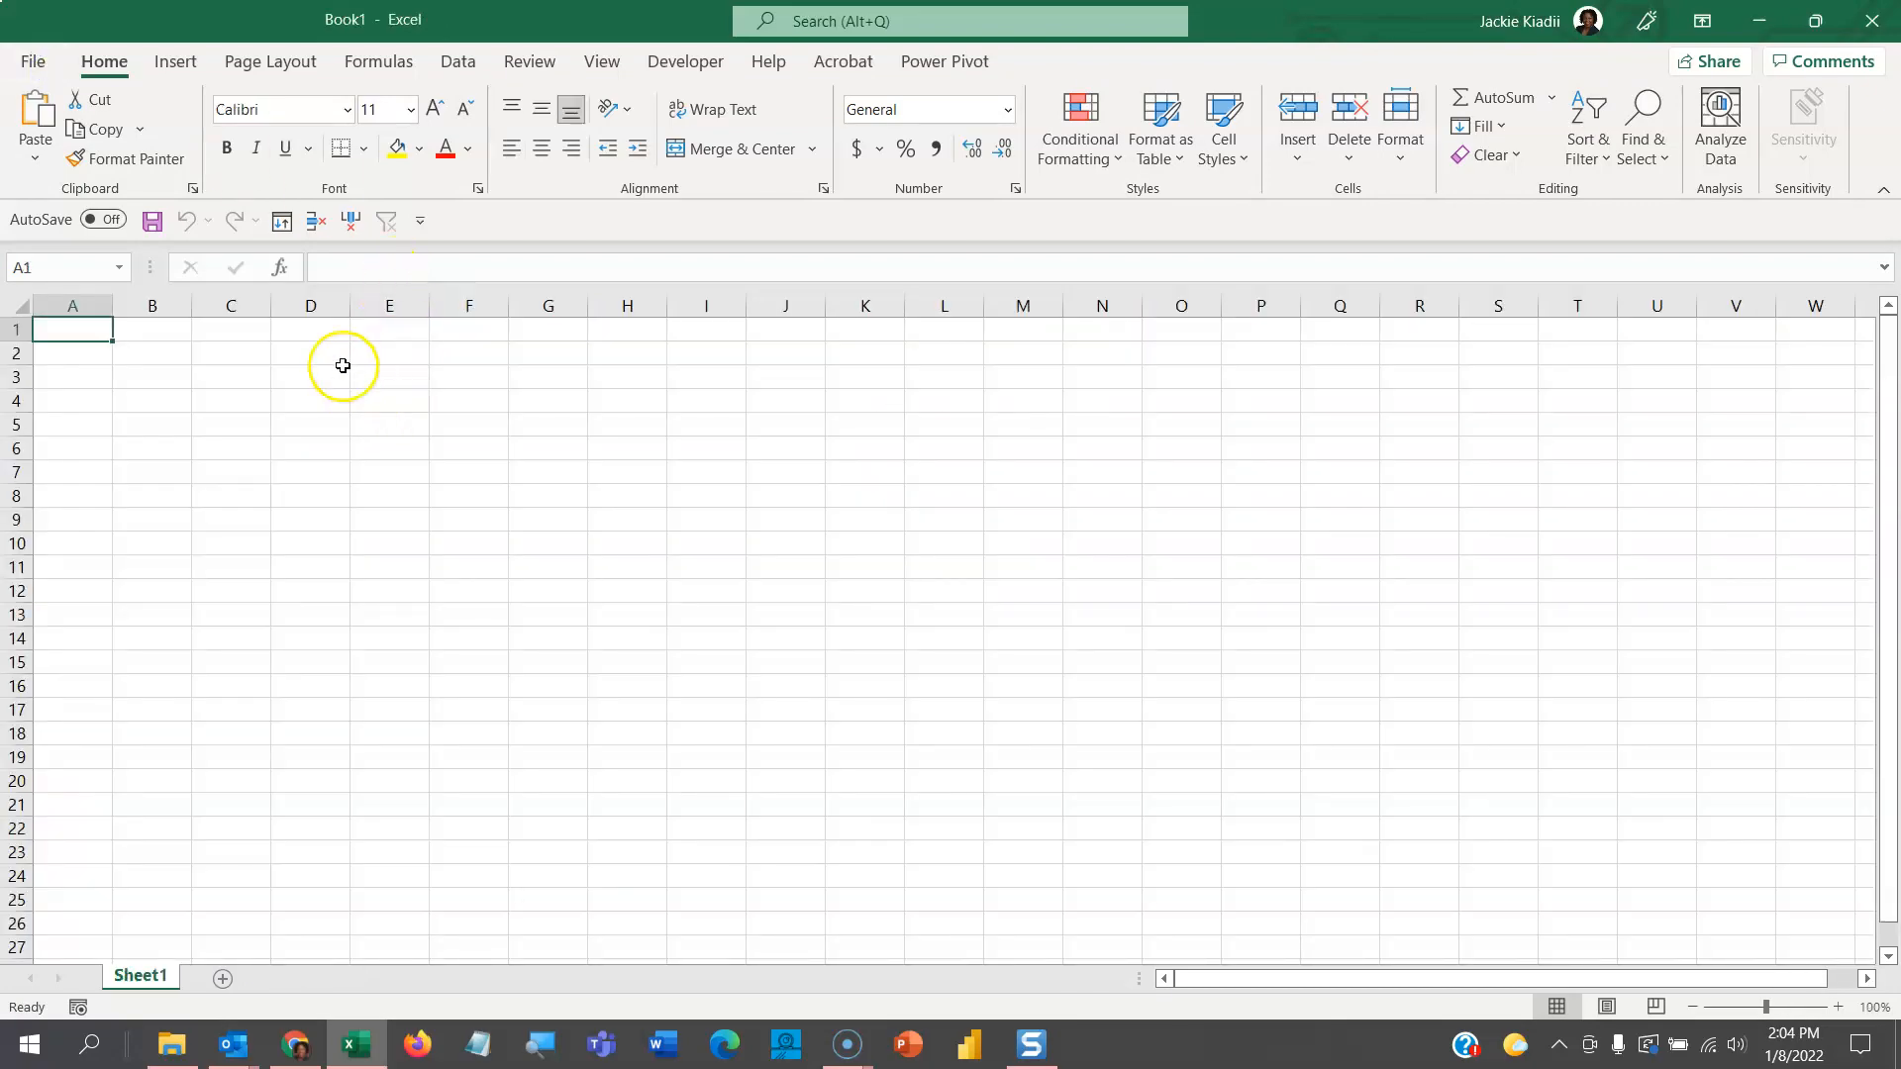
pyautogui.click(156, 332)
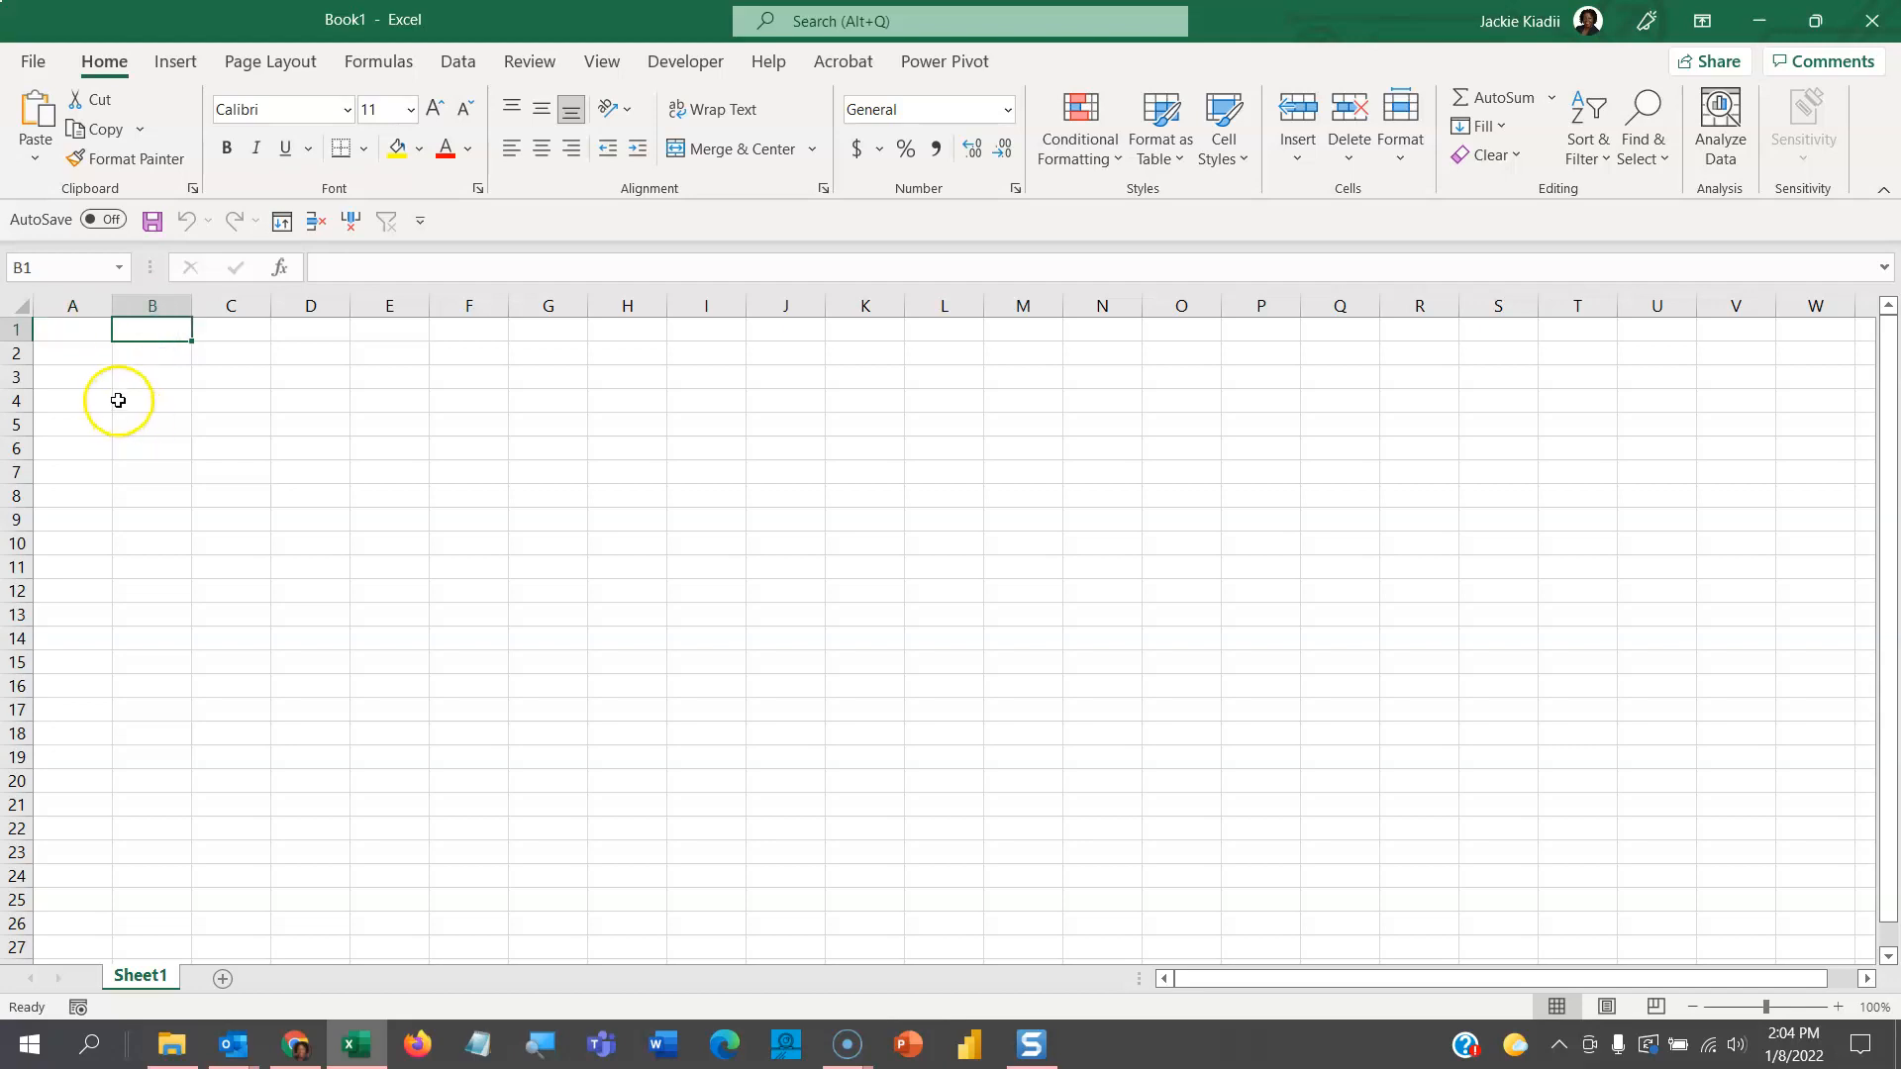
pyautogui.click(100, 375)
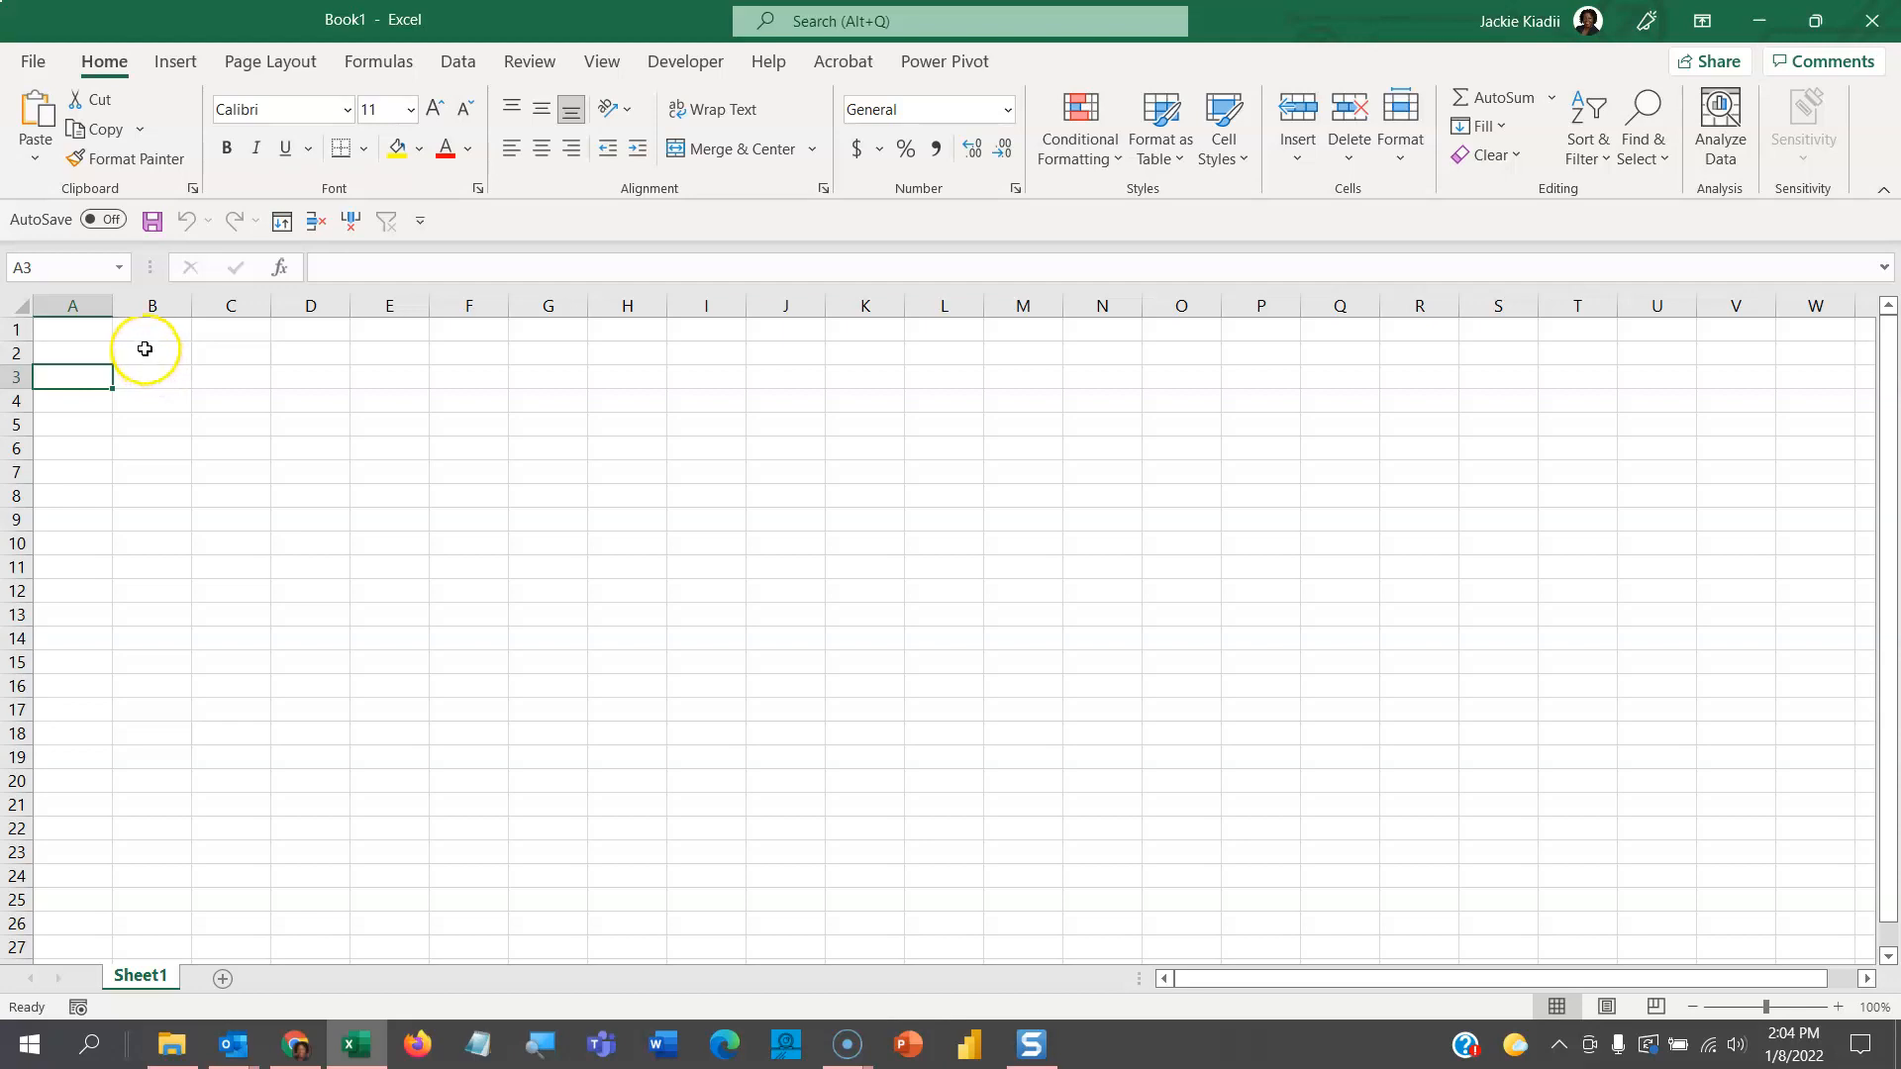
# - Reopen Protect-On-Open from the recent workbooks and enter its open password
pyautogui.click(33, 61)
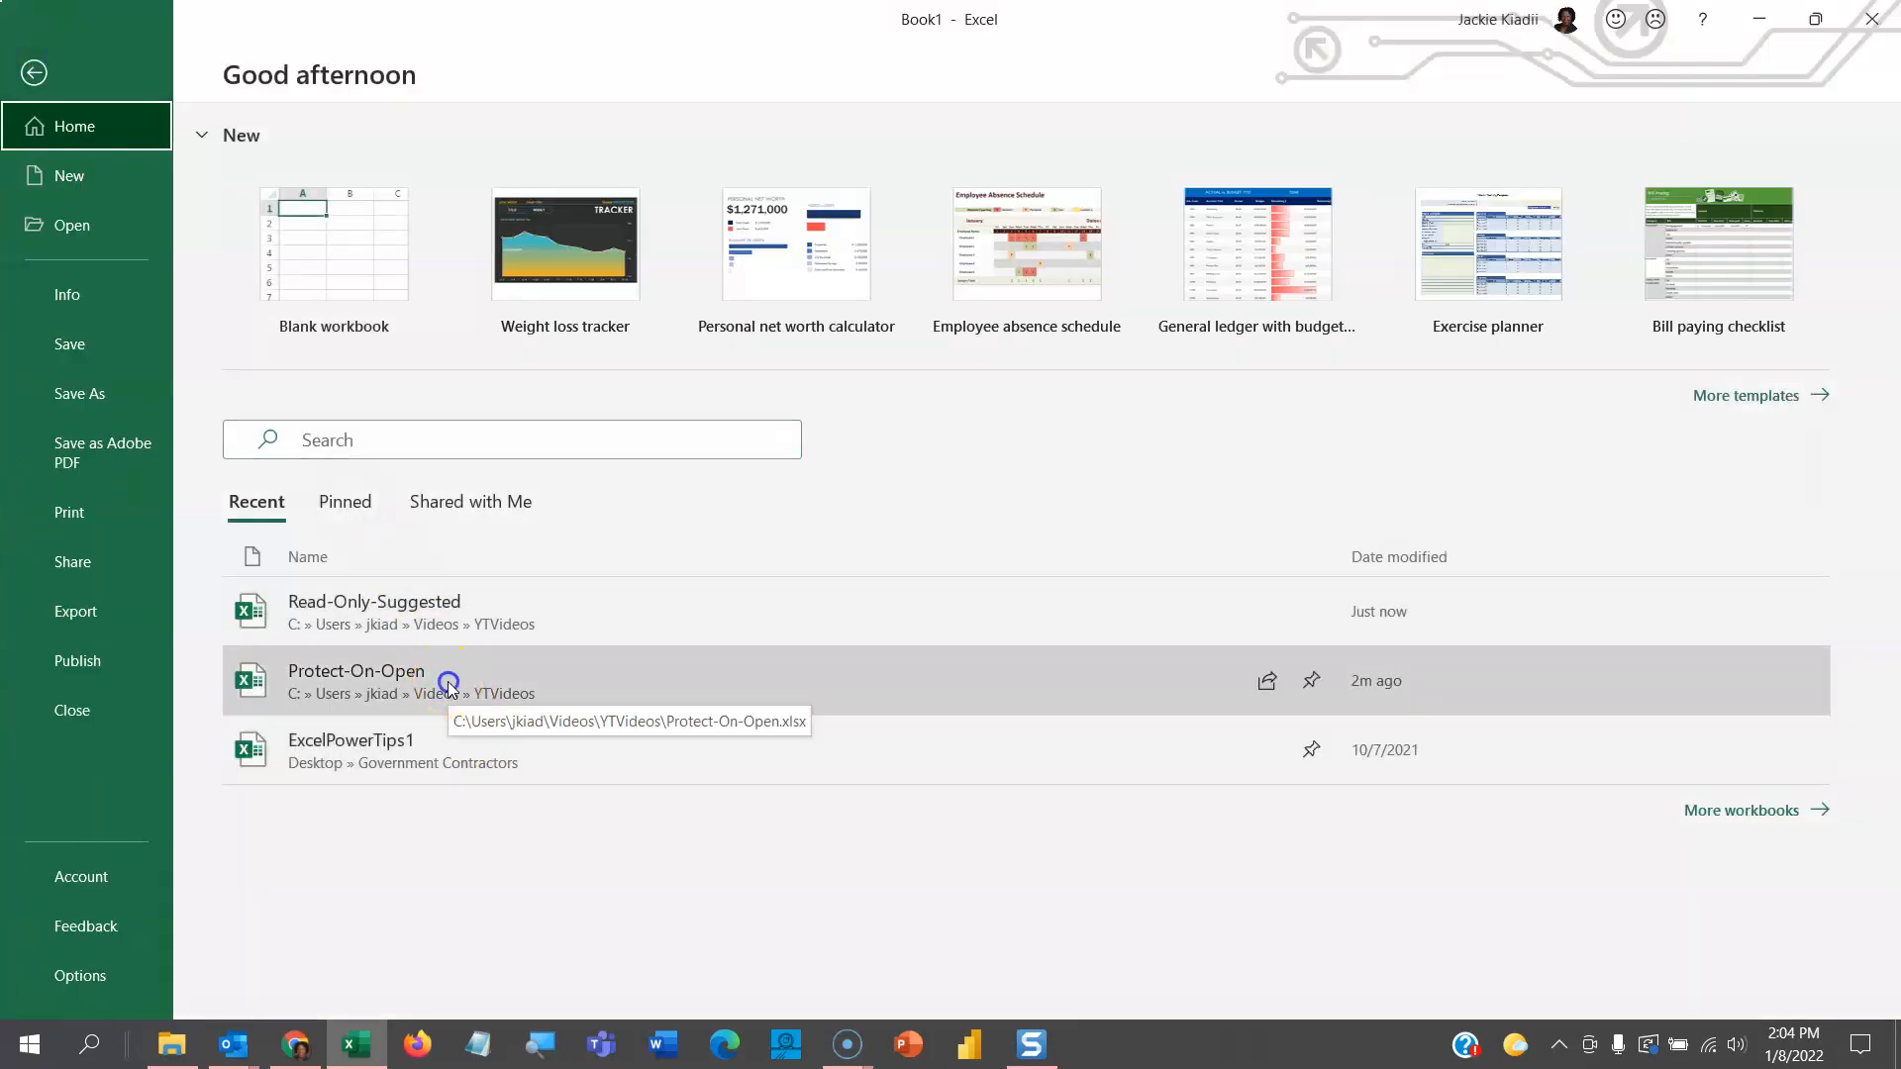
pyautogui.click(444, 688)
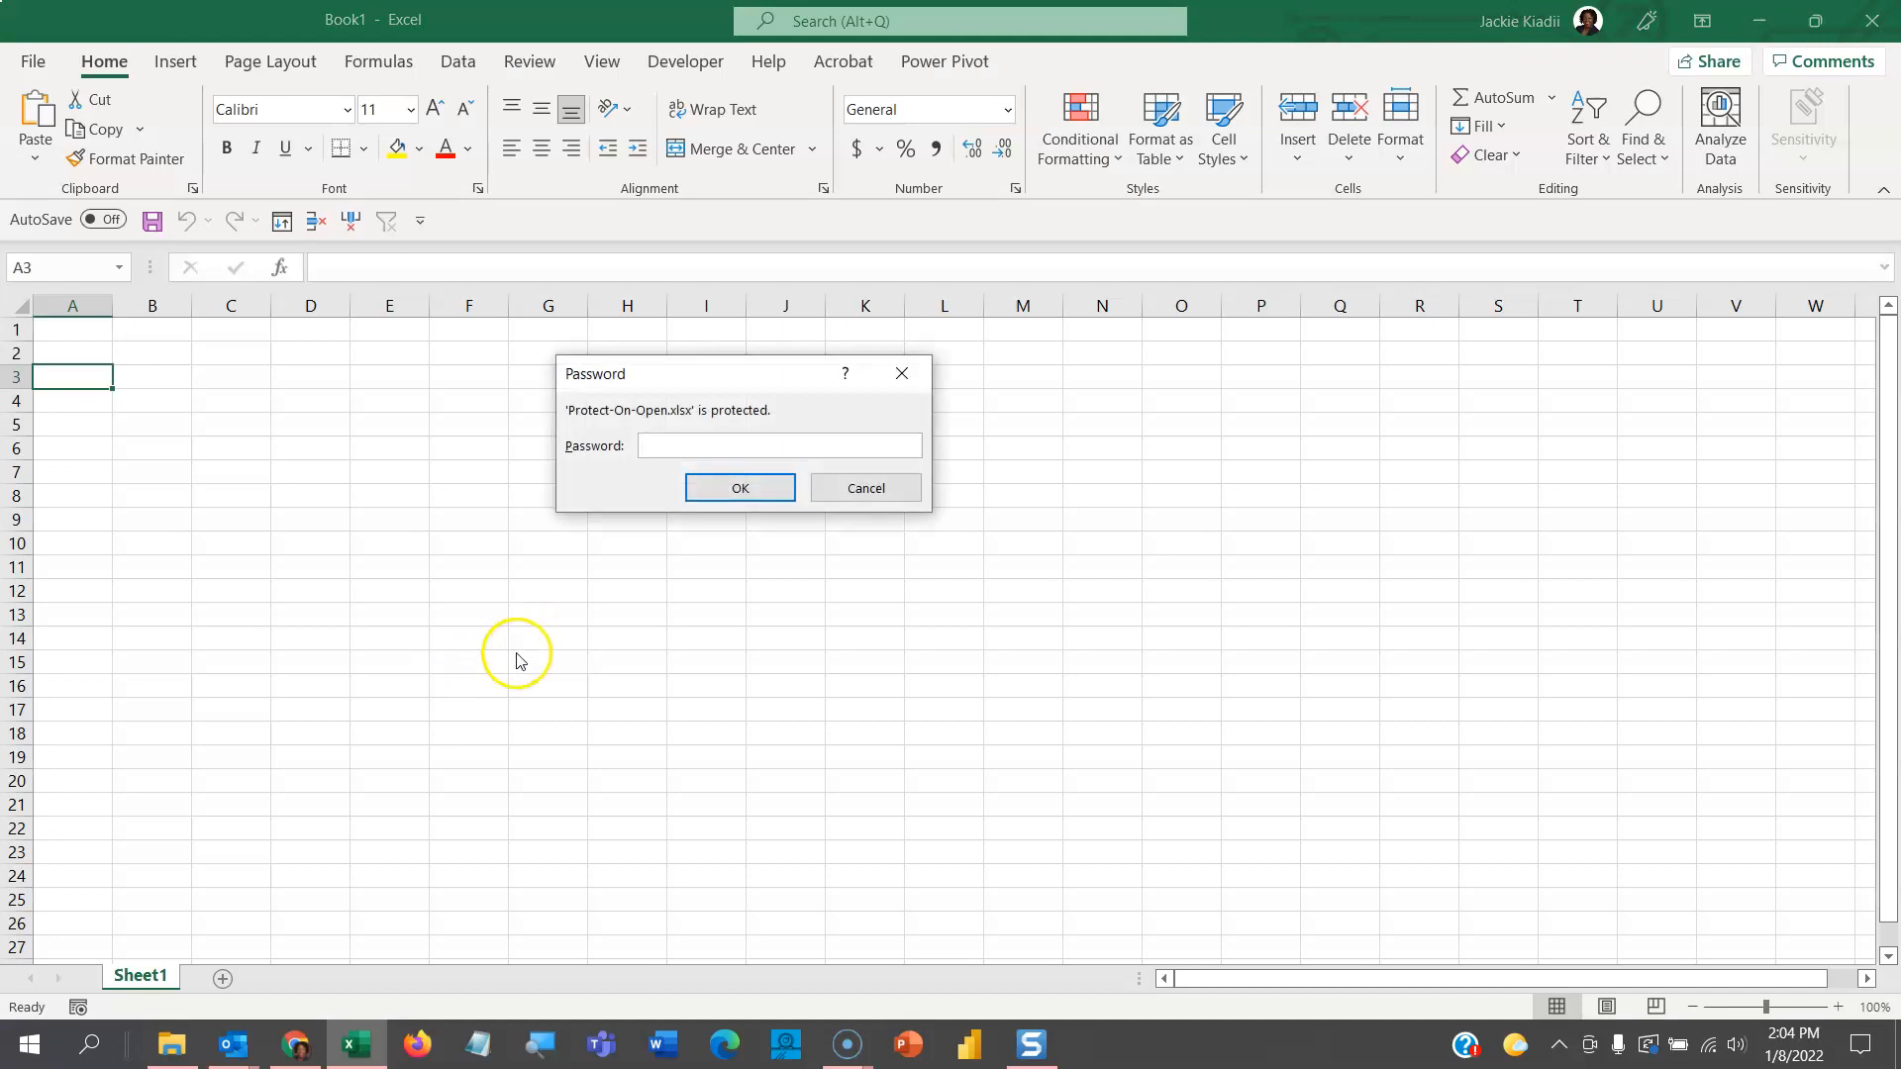
pyautogui.write('1234')
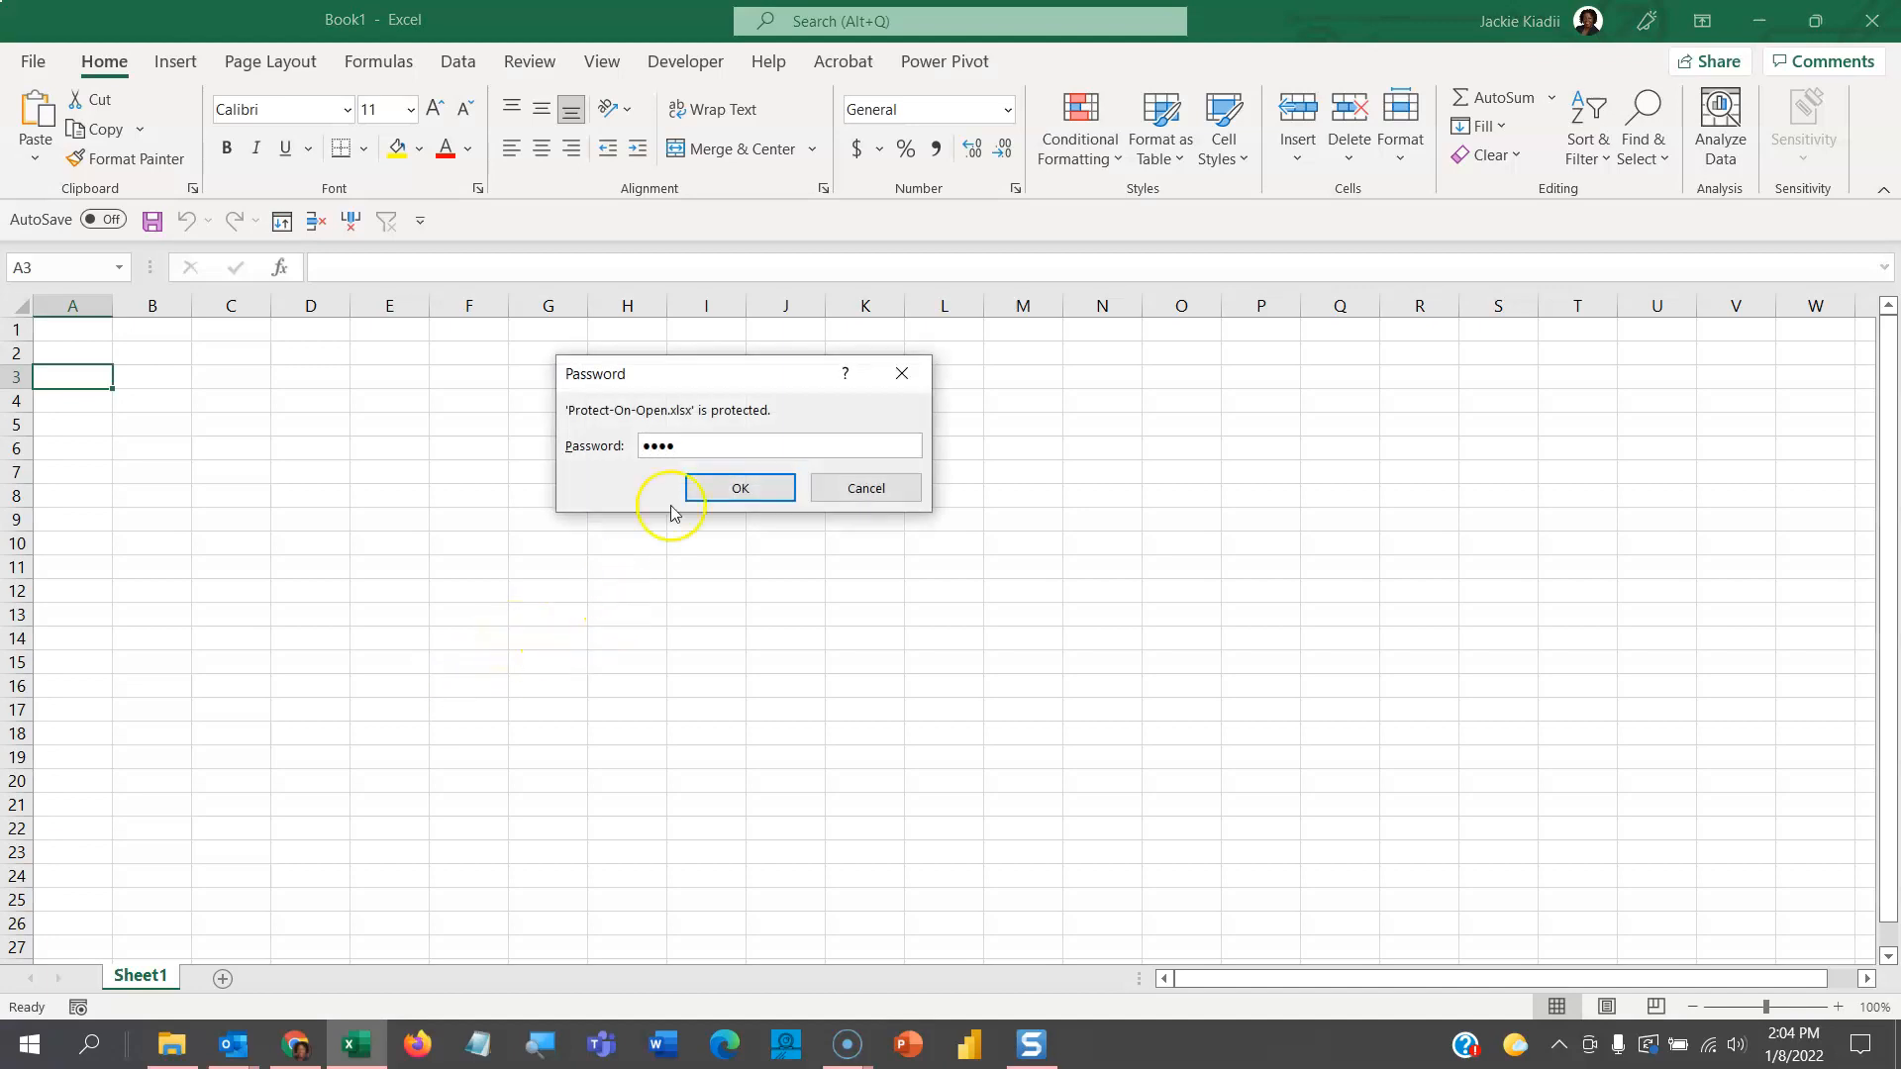
pyautogui.click(701, 489)
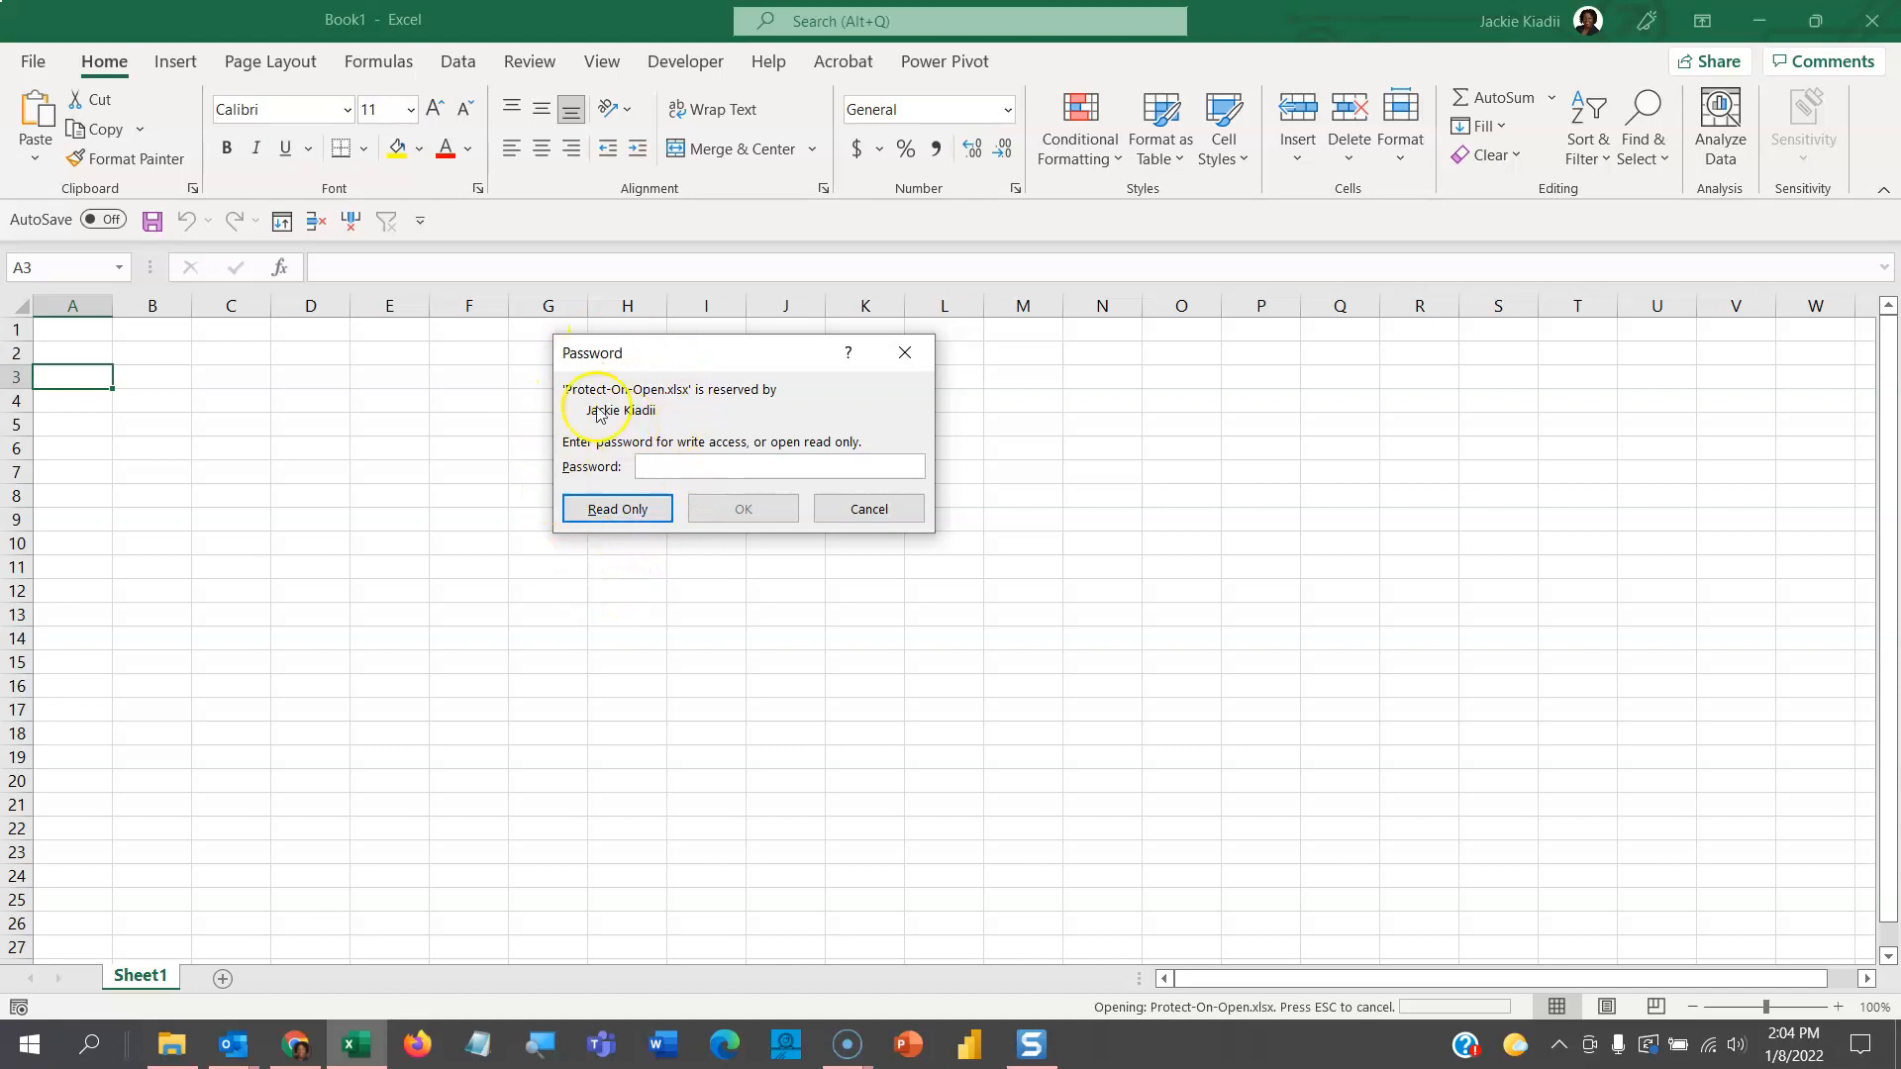
pyautogui.click(660, 474)
# - Open the workbook read-only and enter 'dreyuyu' in A8 and 'erey' in A10
pyautogui.click(618, 510)
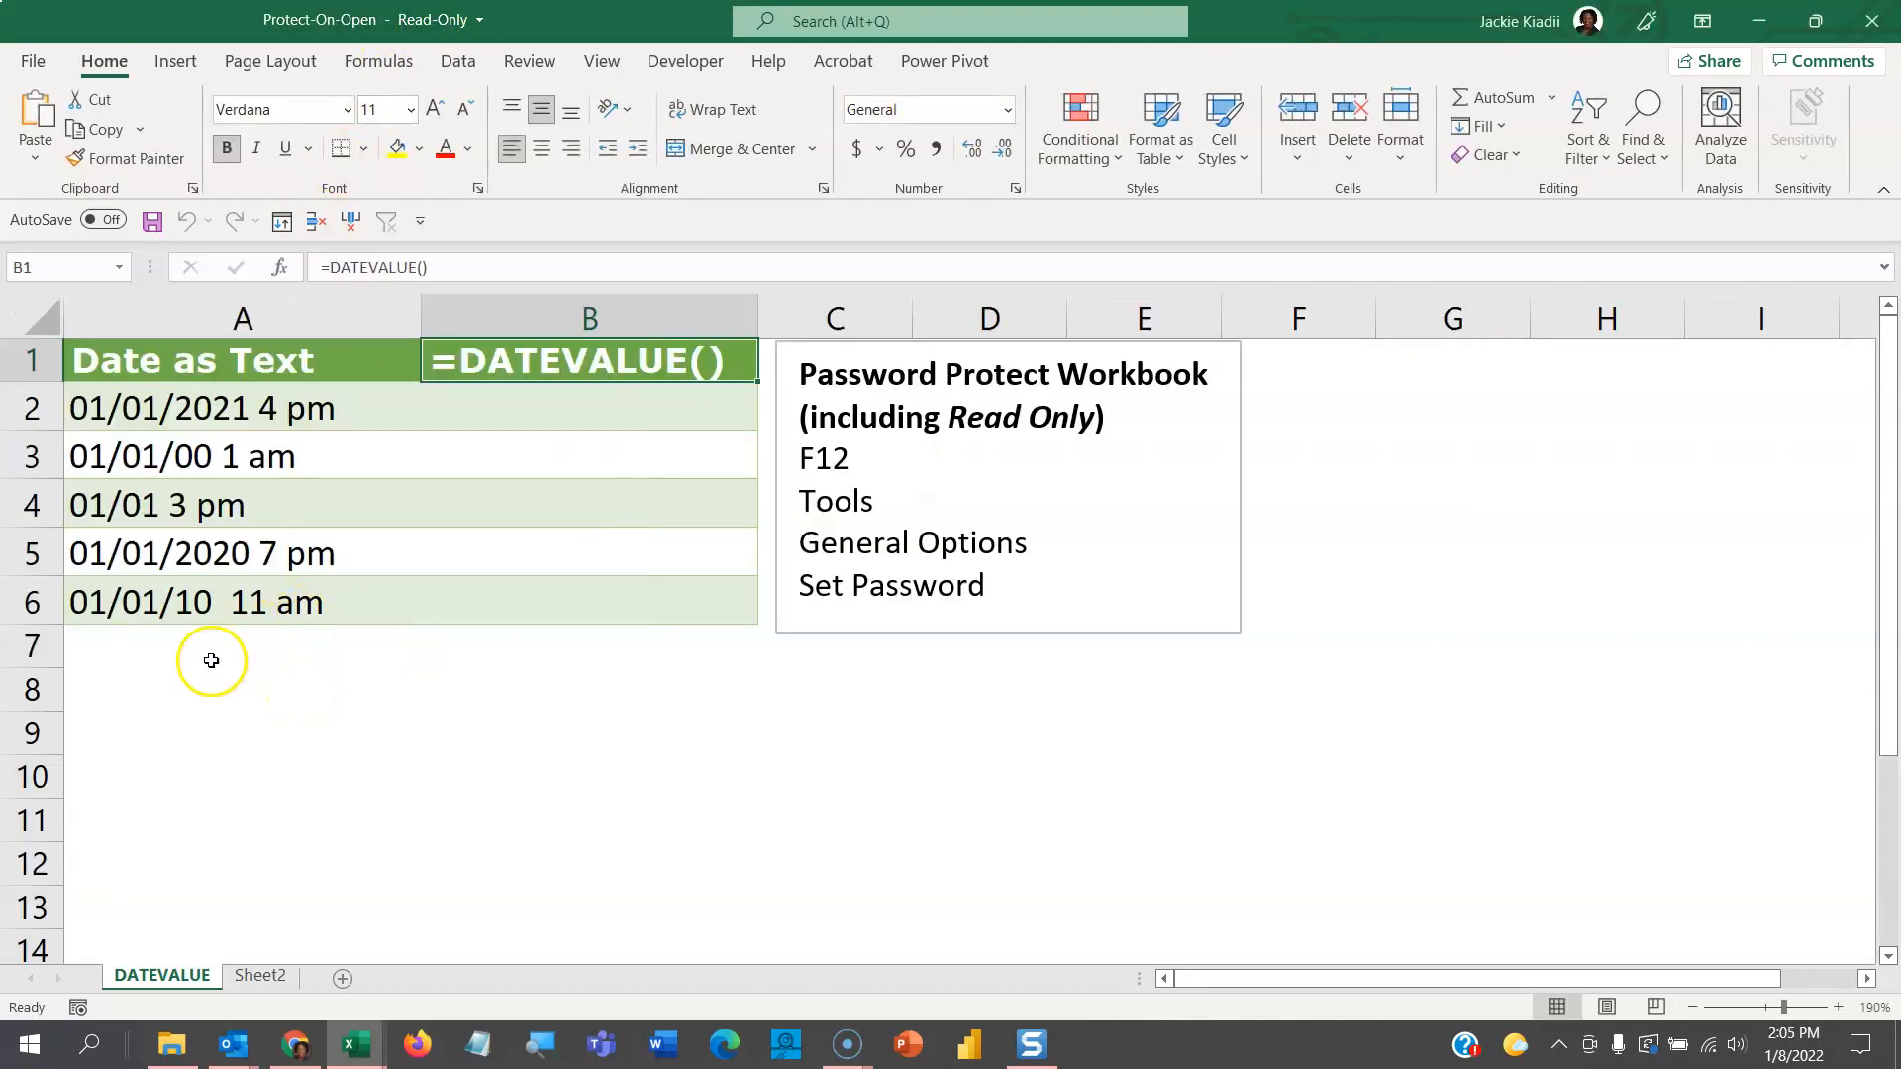
pyautogui.click(213, 691)
pyautogui.write('dreyuyu')
pyautogui.click(212, 768)
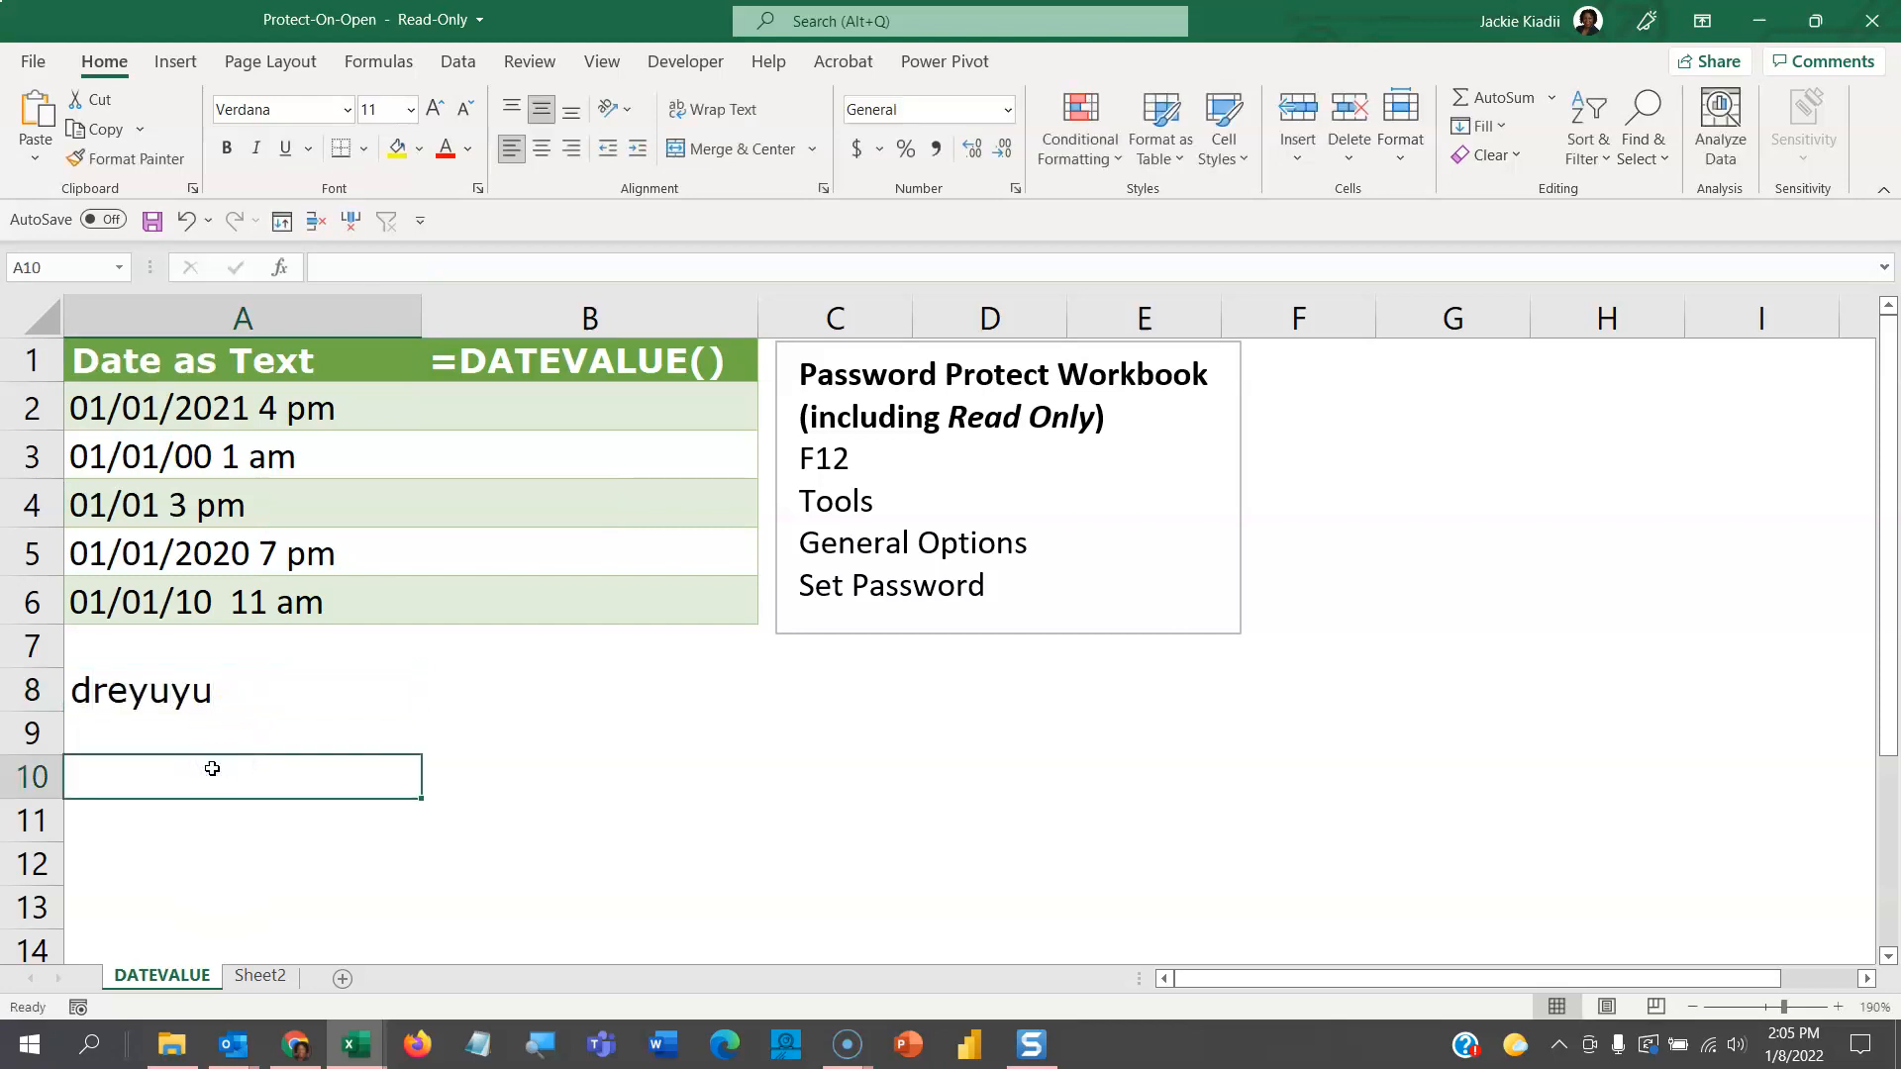
pyautogui.write('erey')
pyautogui.click(256, 828)
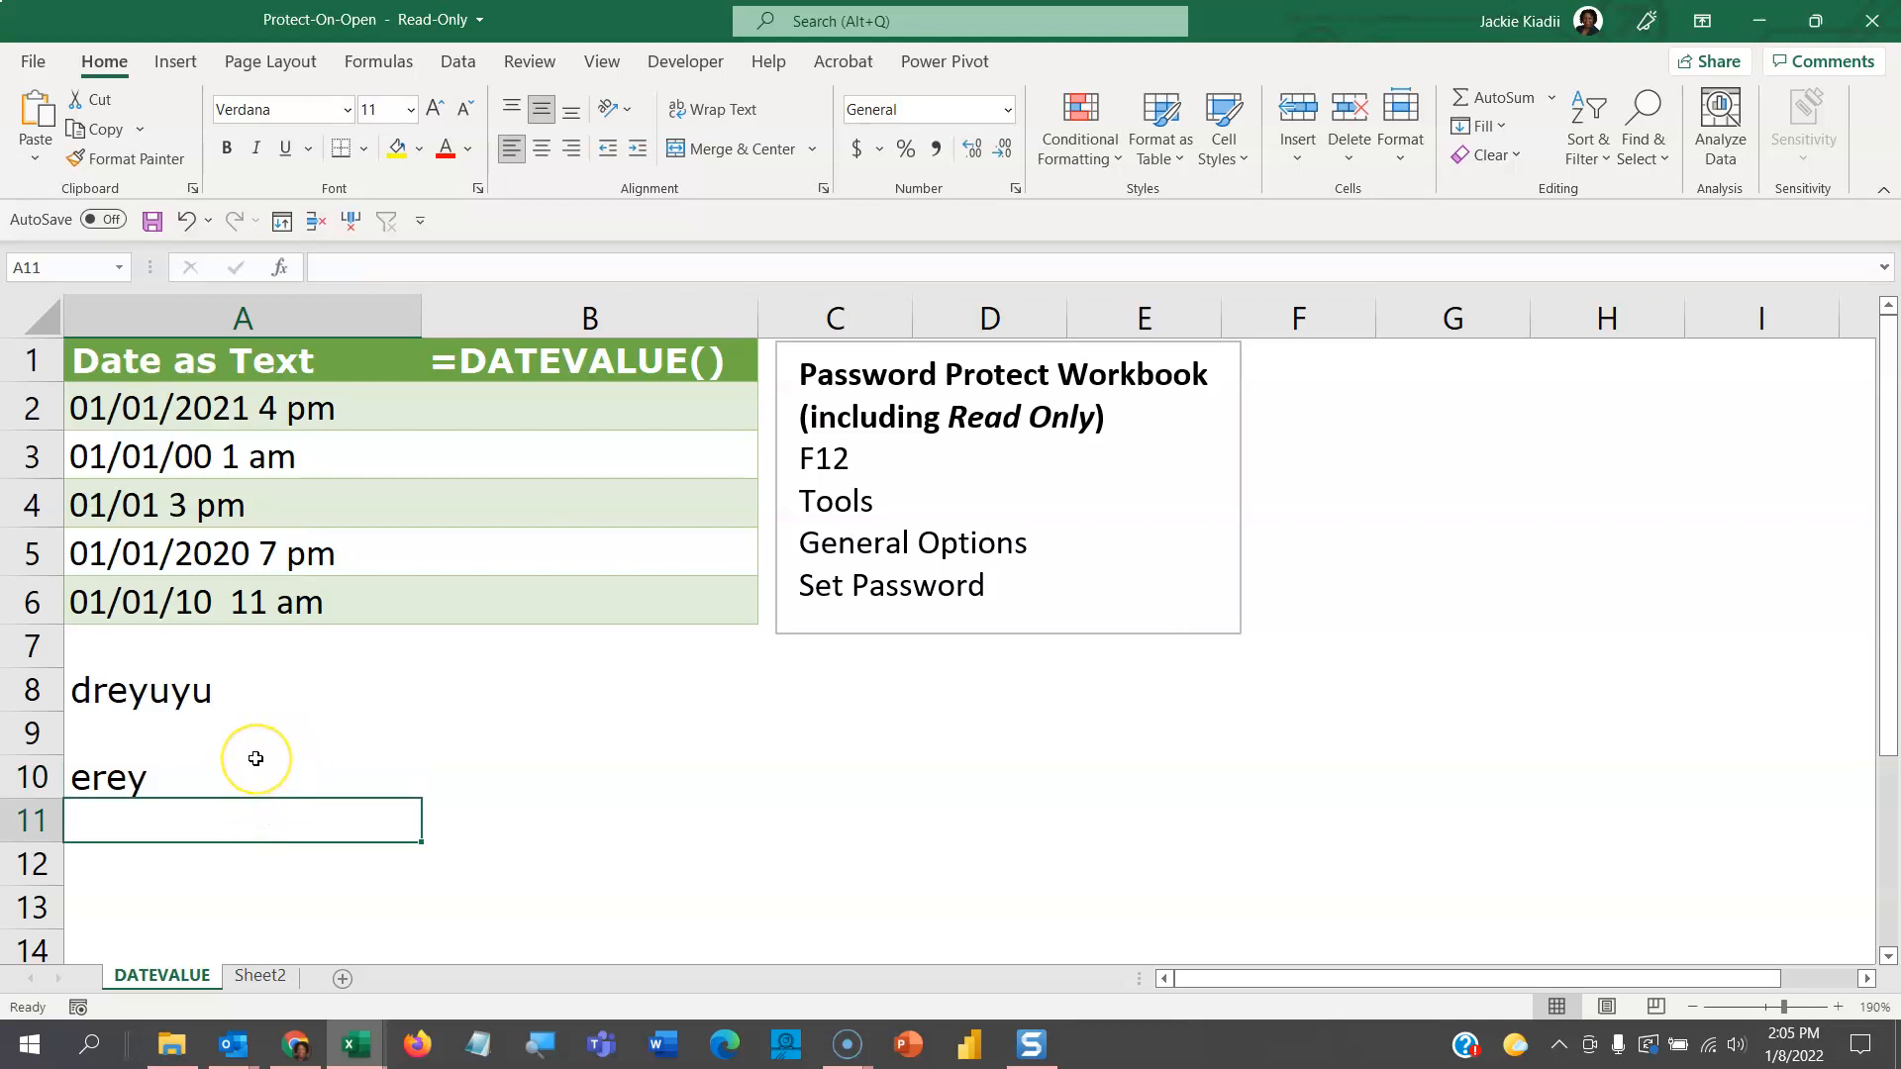
# - Close the workbook and try saving the changes to the original file
pyautogui.hotkey('ctrl', 'w')
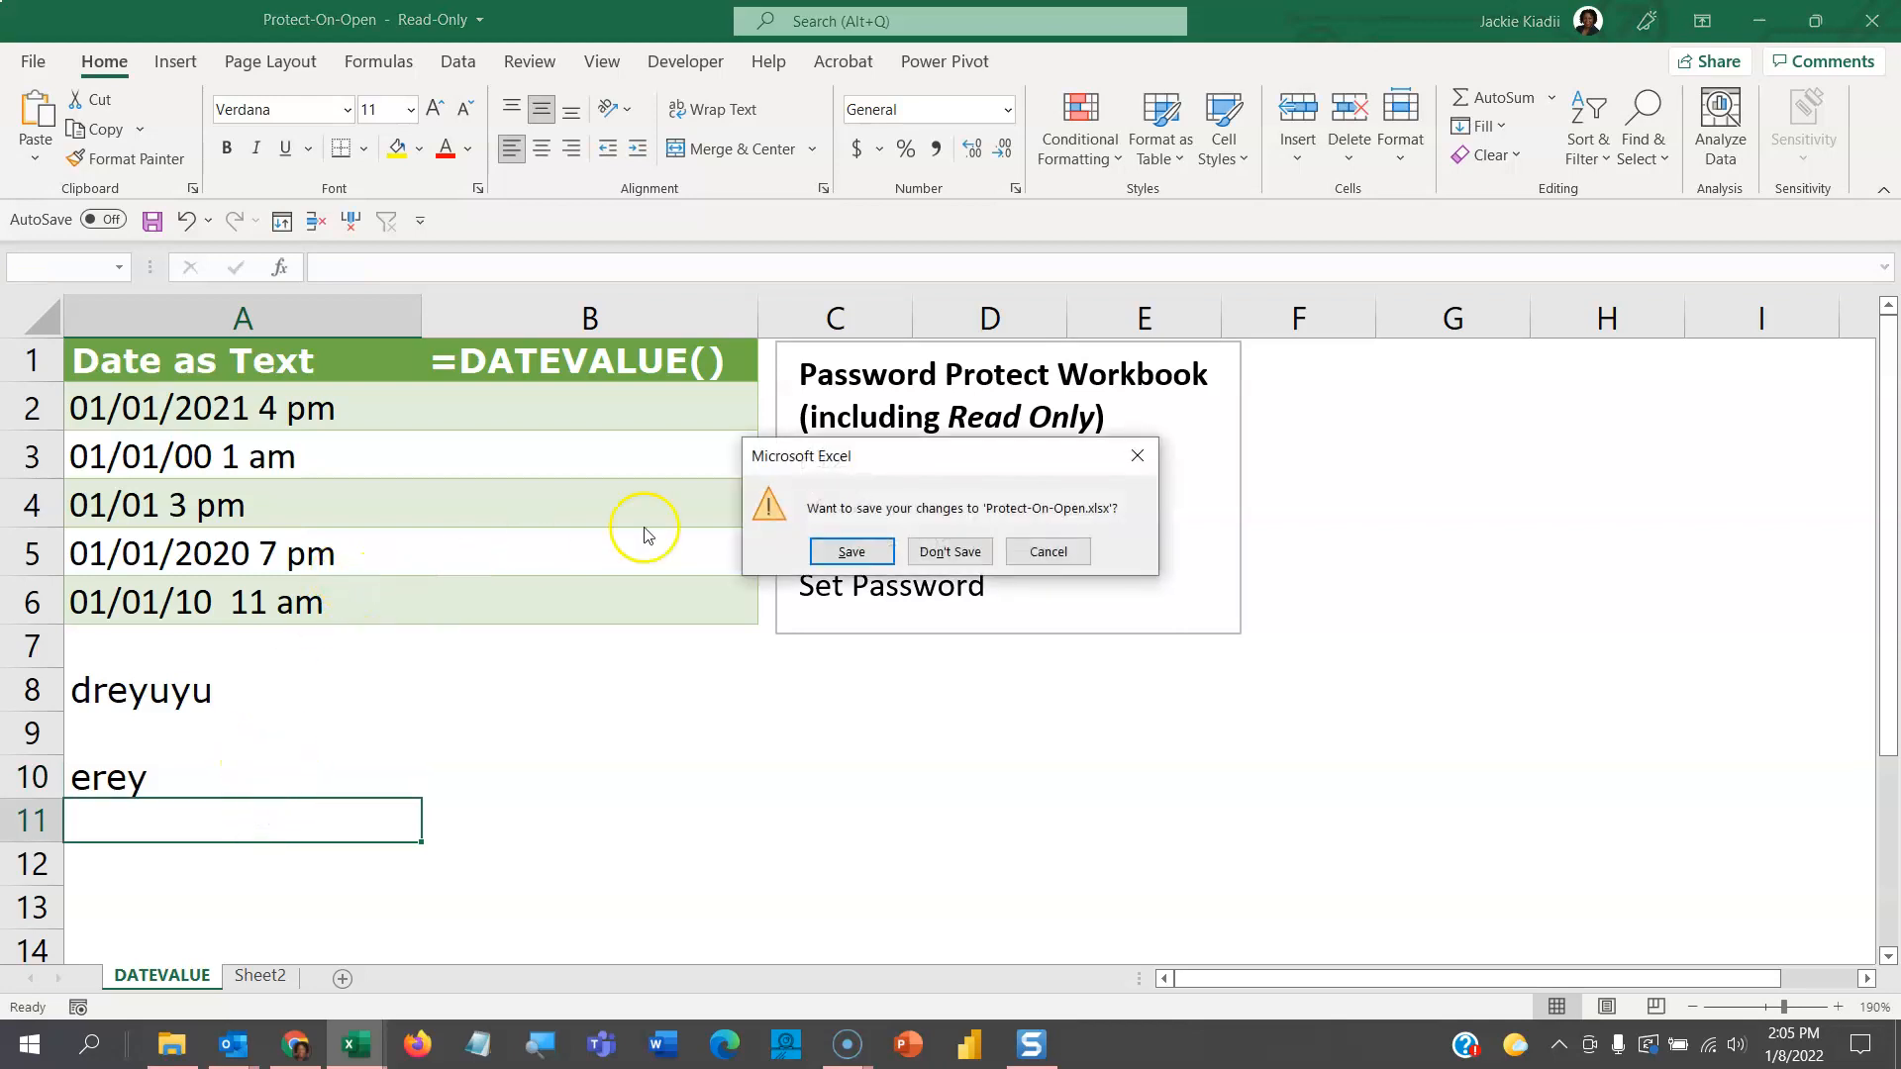
pyautogui.moveTo(806, 455); pyautogui.dragTo(373, 288)
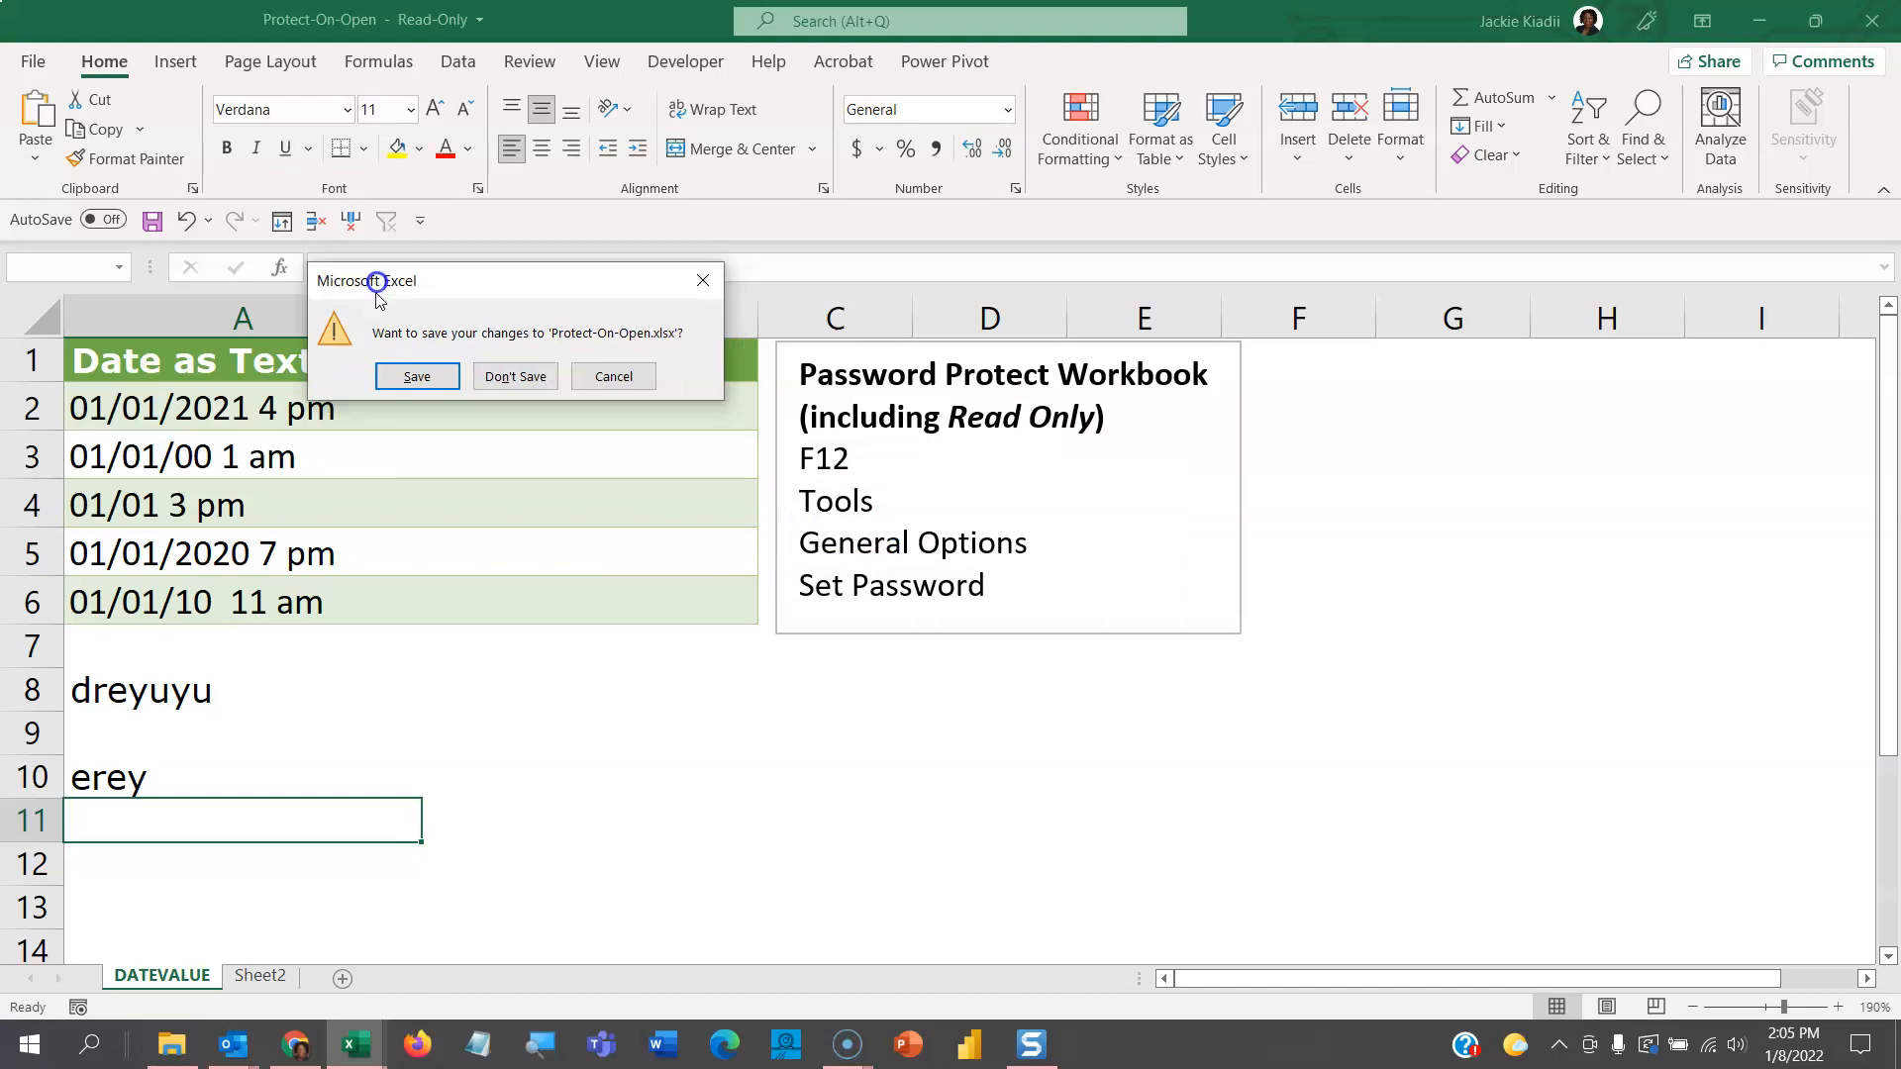
pyautogui.click(418, 378)
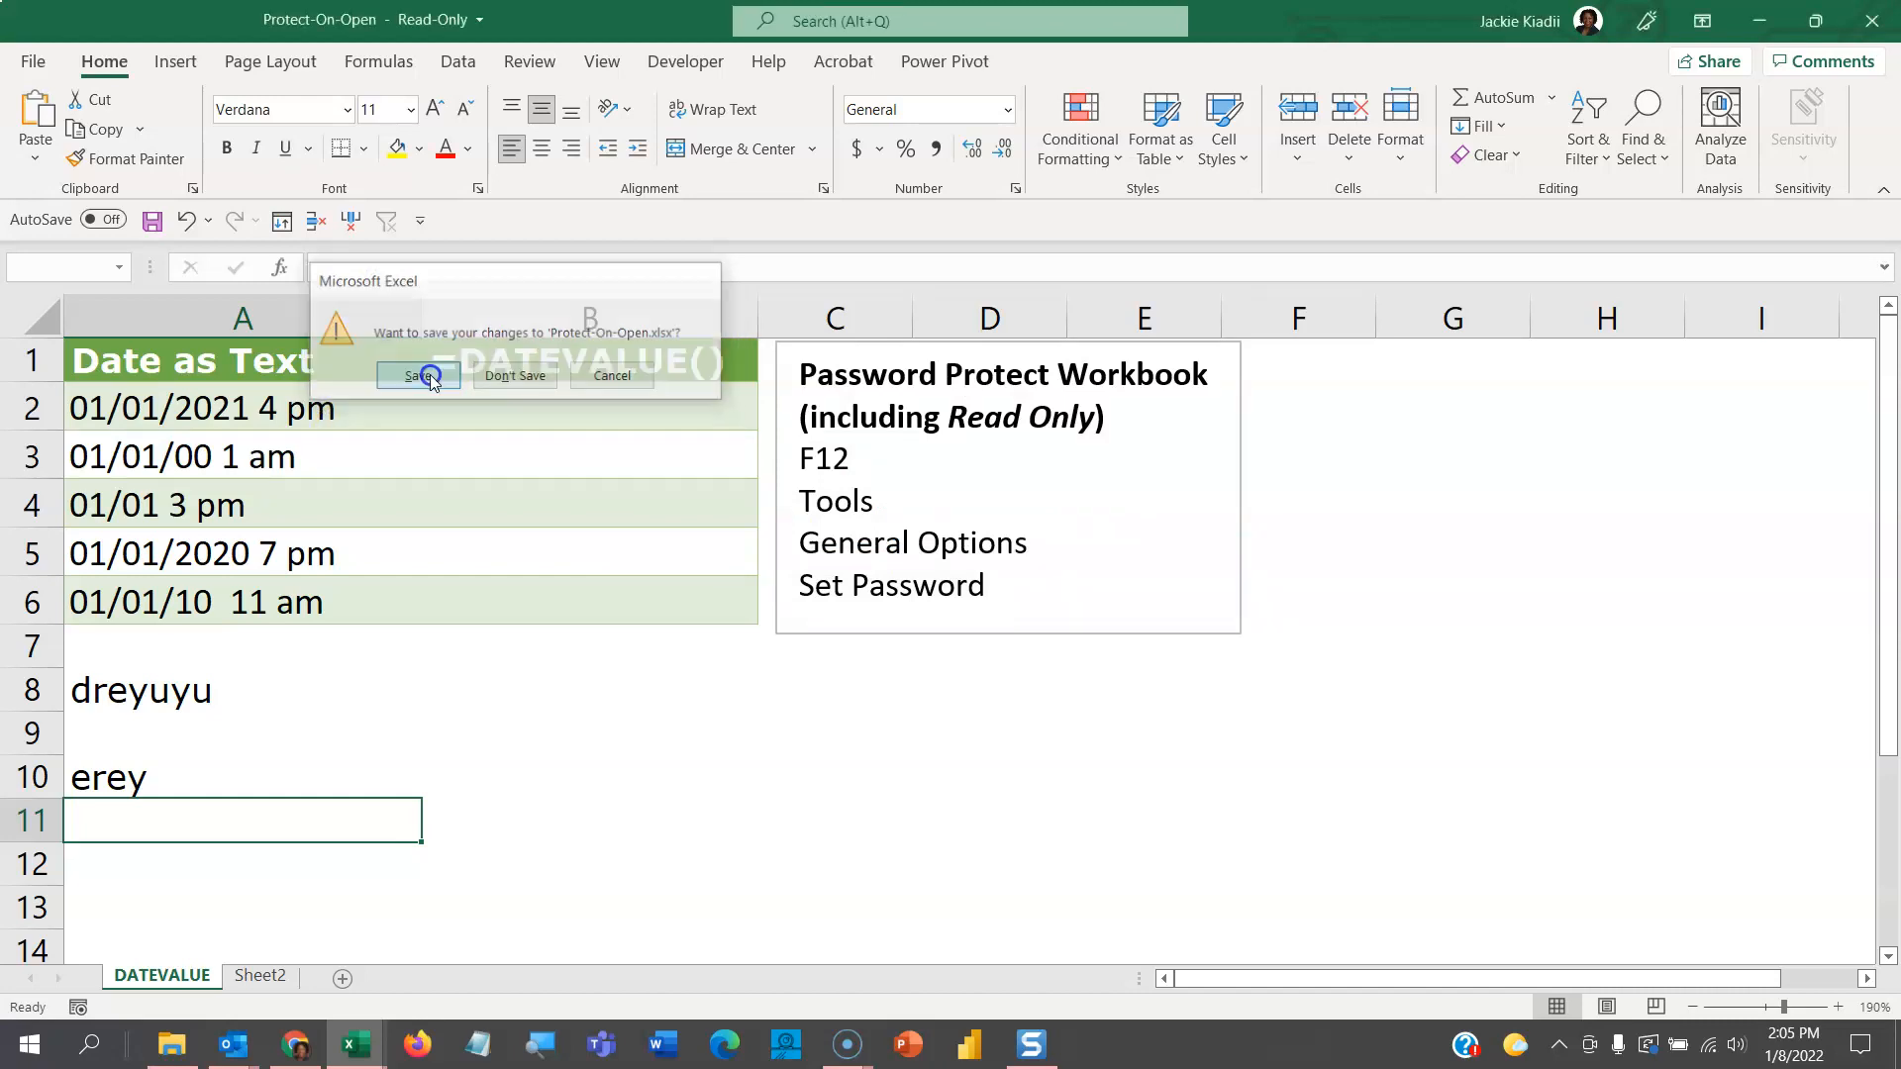
pyautogui.moveTo(868, 480); pyautogui.dragTo(614, 207)
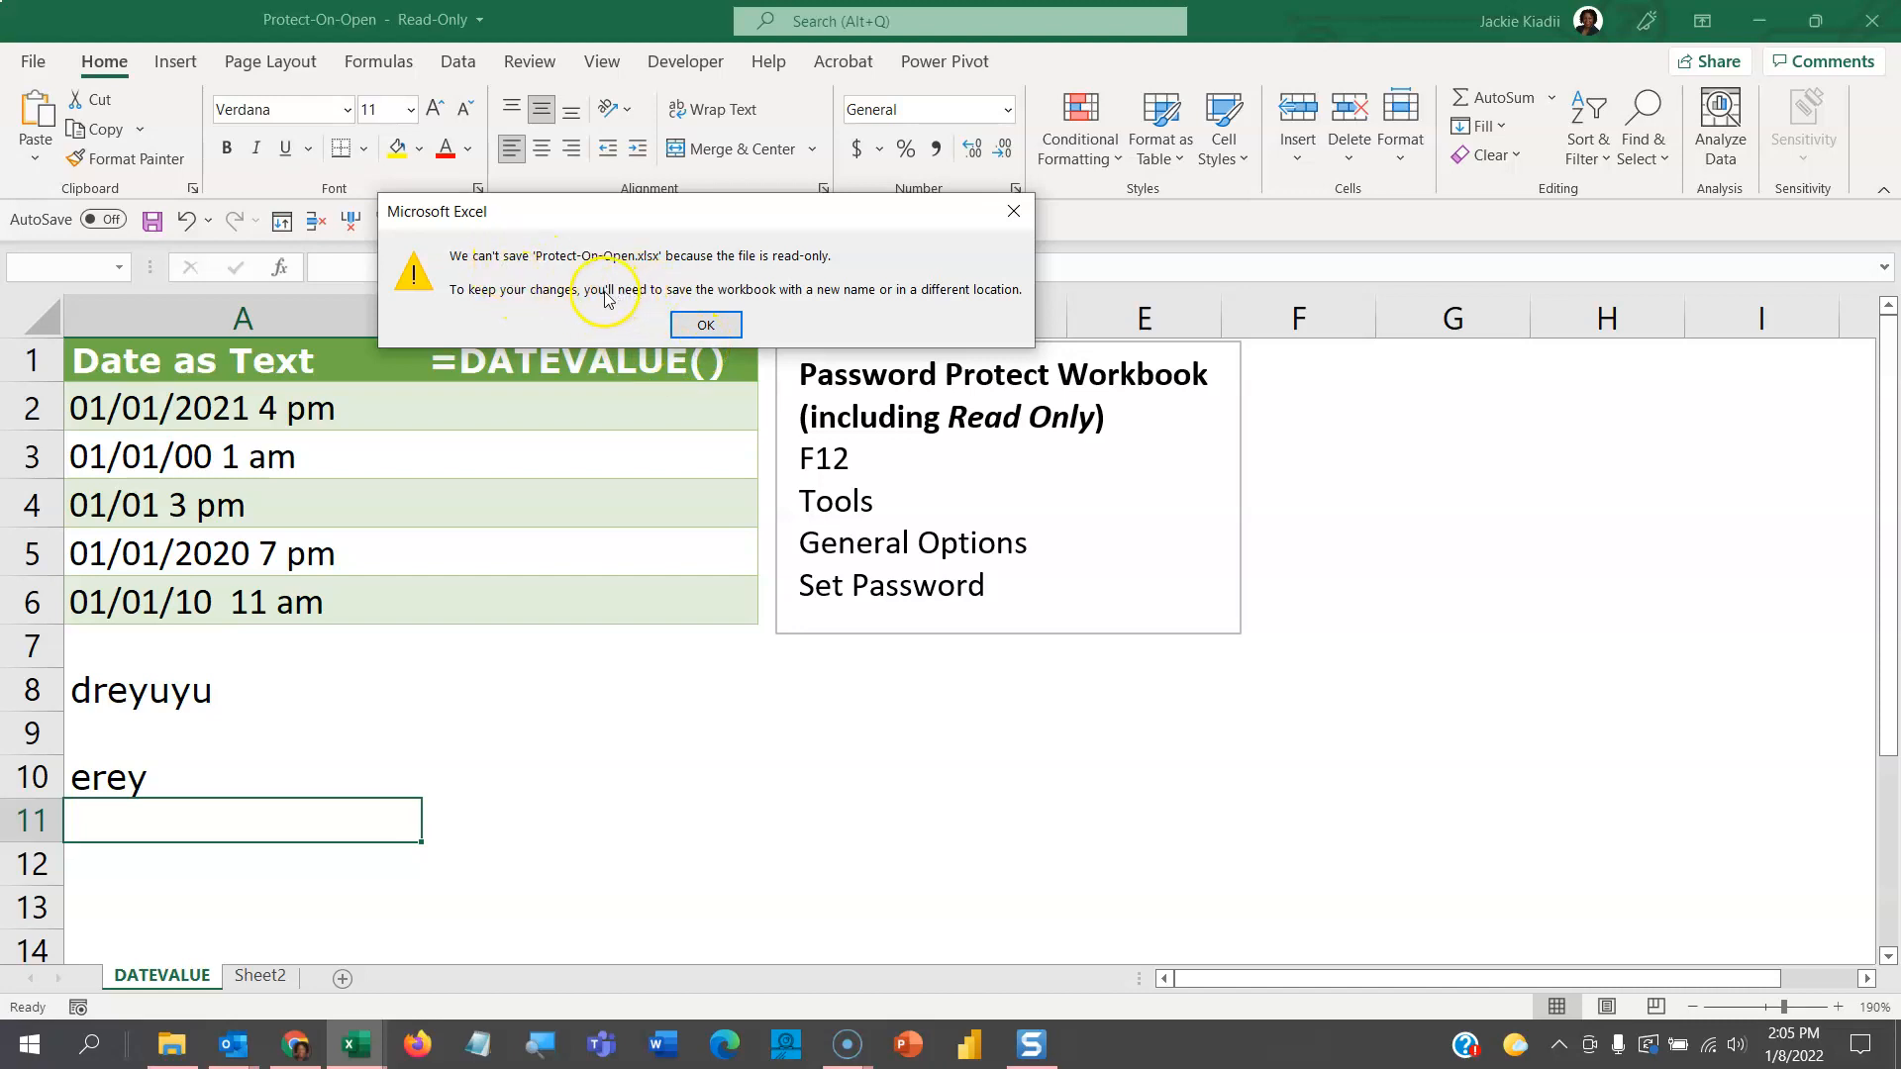
# - Dismiss the read-only warning and save the workbook as 'Copy of Protect-On-Open'
pyautogui.click(703, 326)
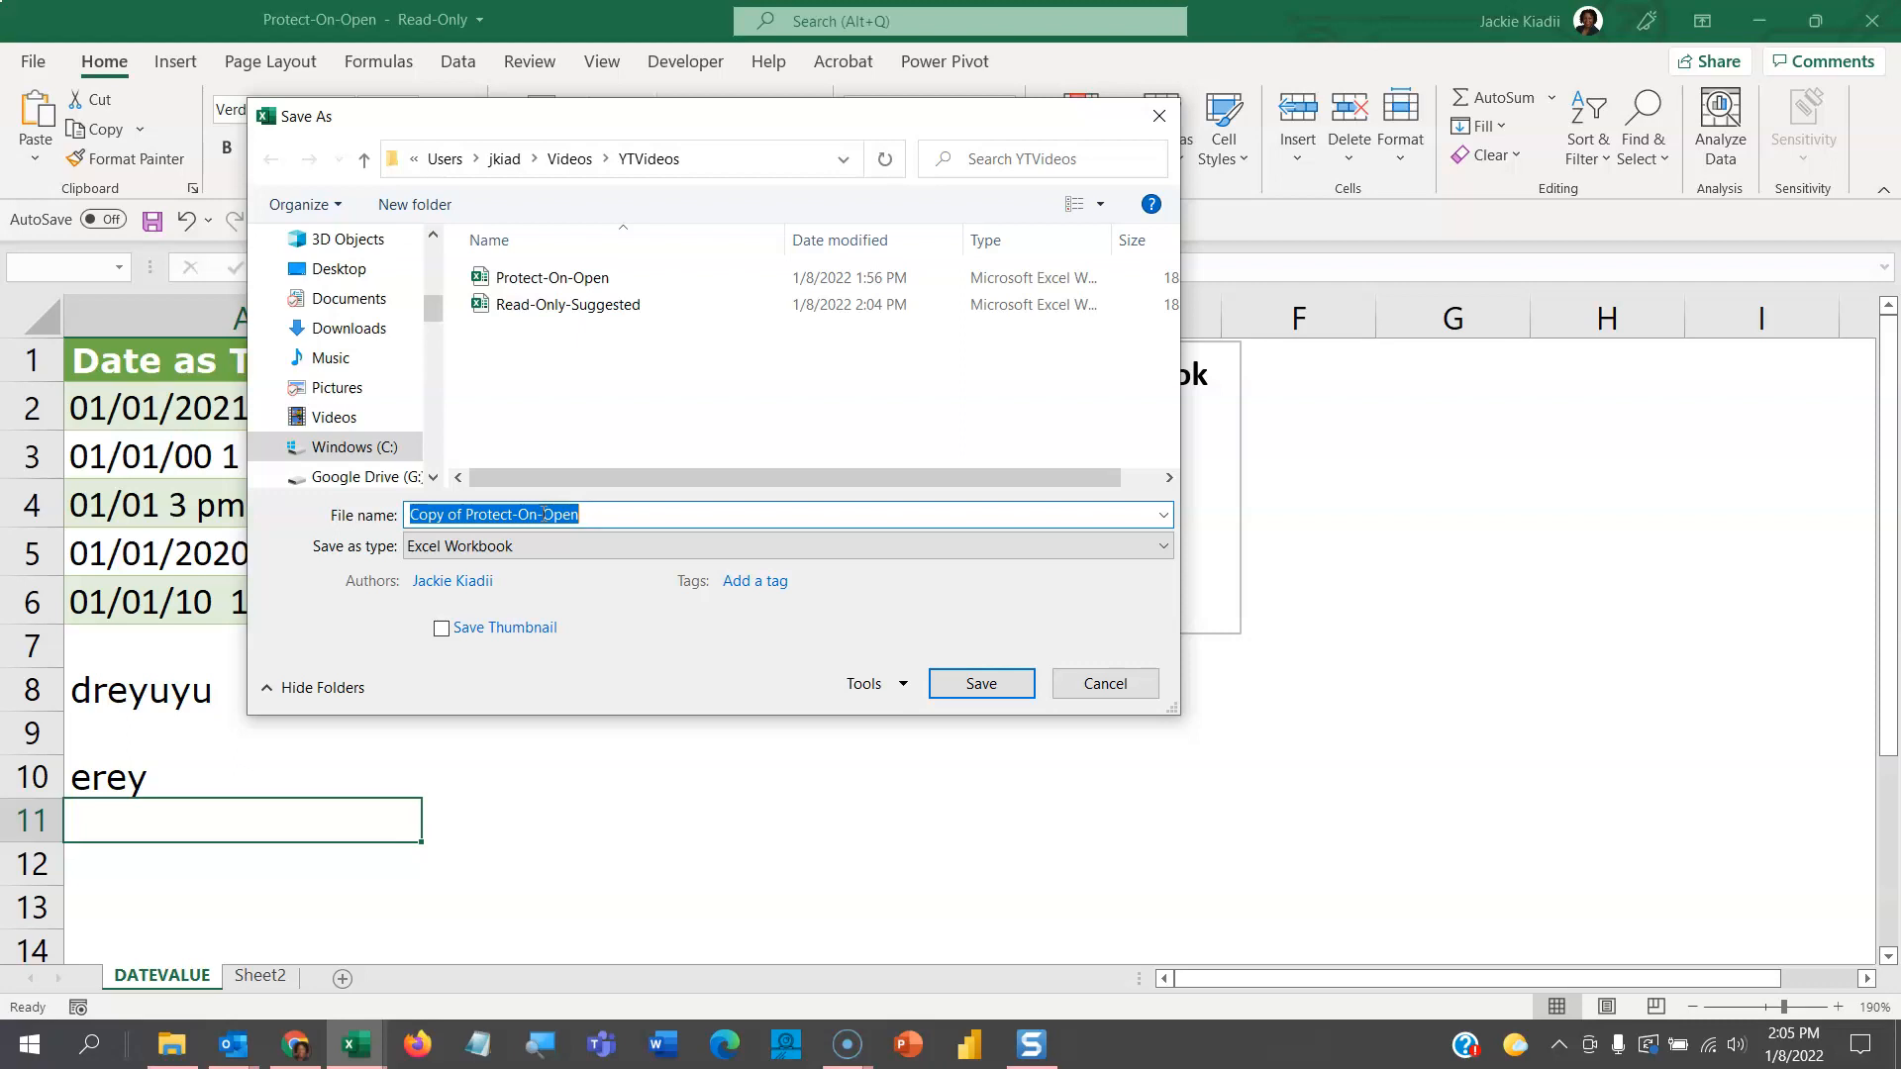
pyautogui.click(966, 693)
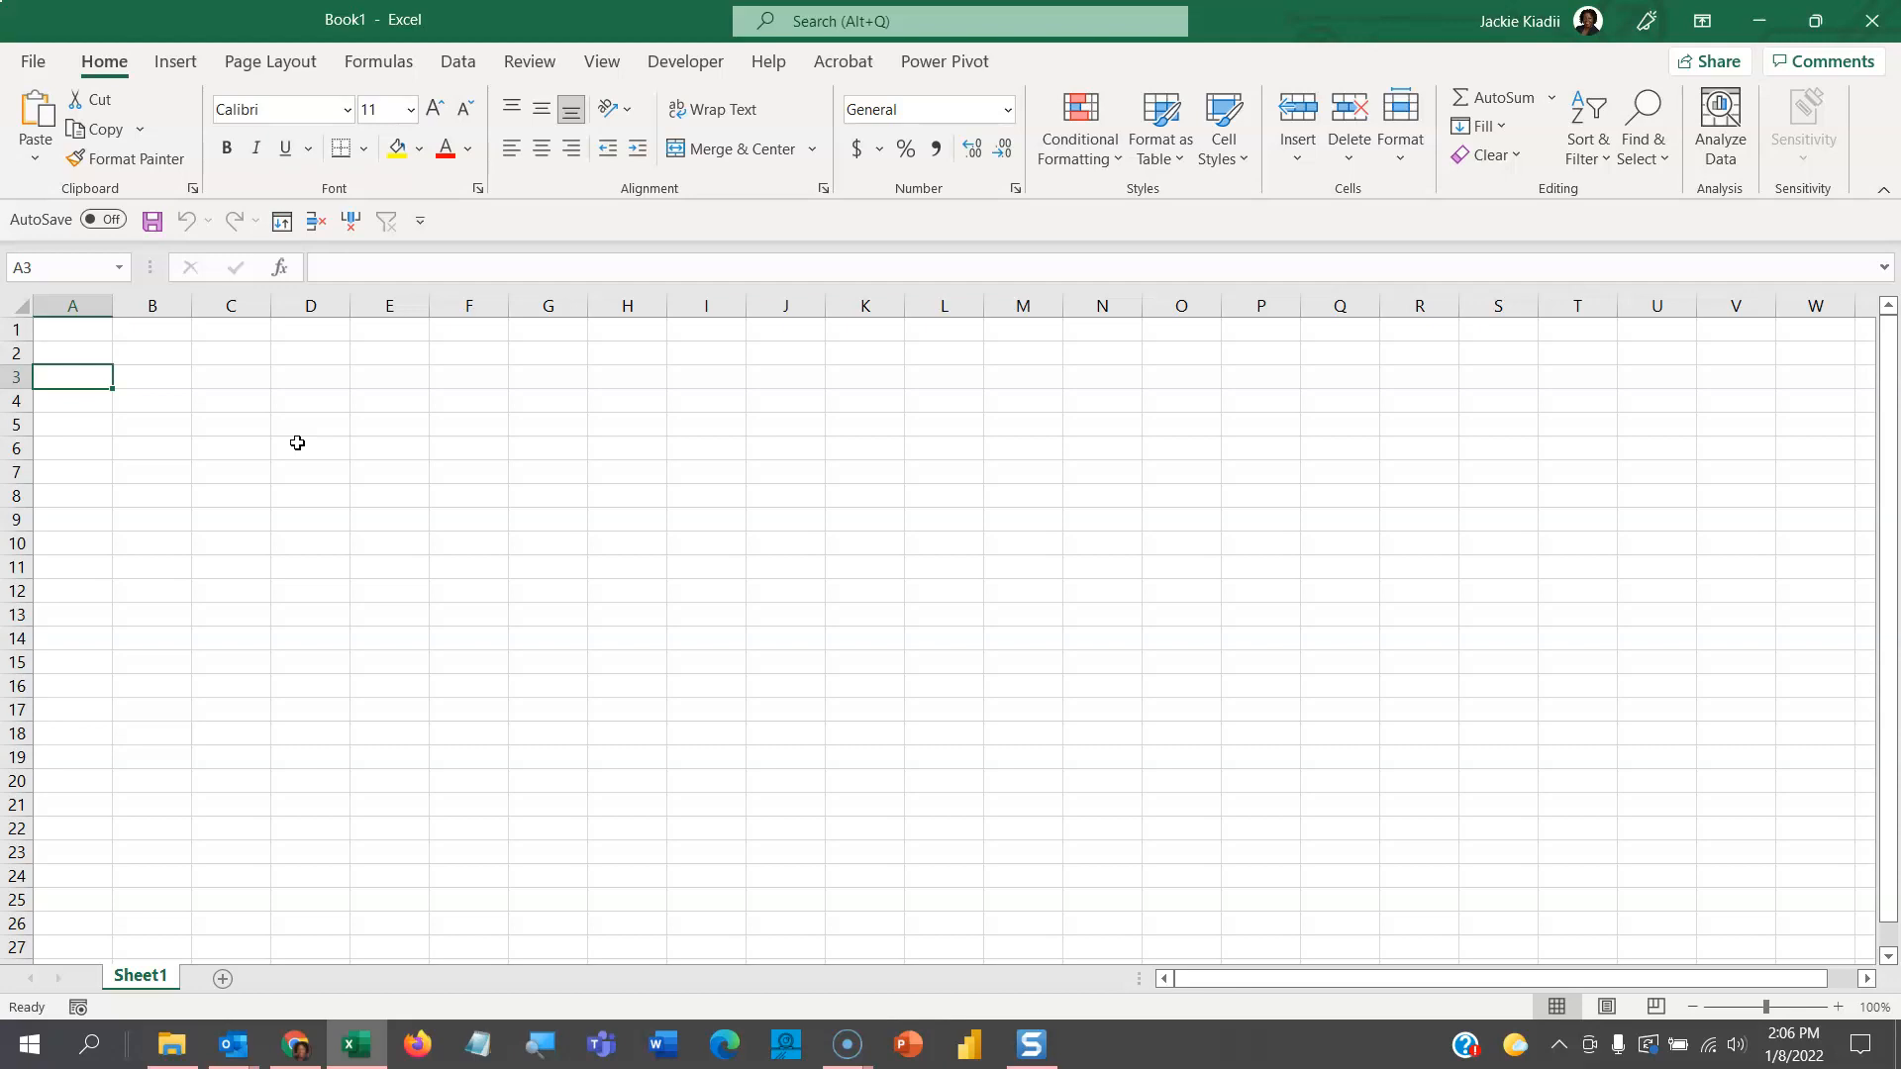
pyautogui.click(32, 61)
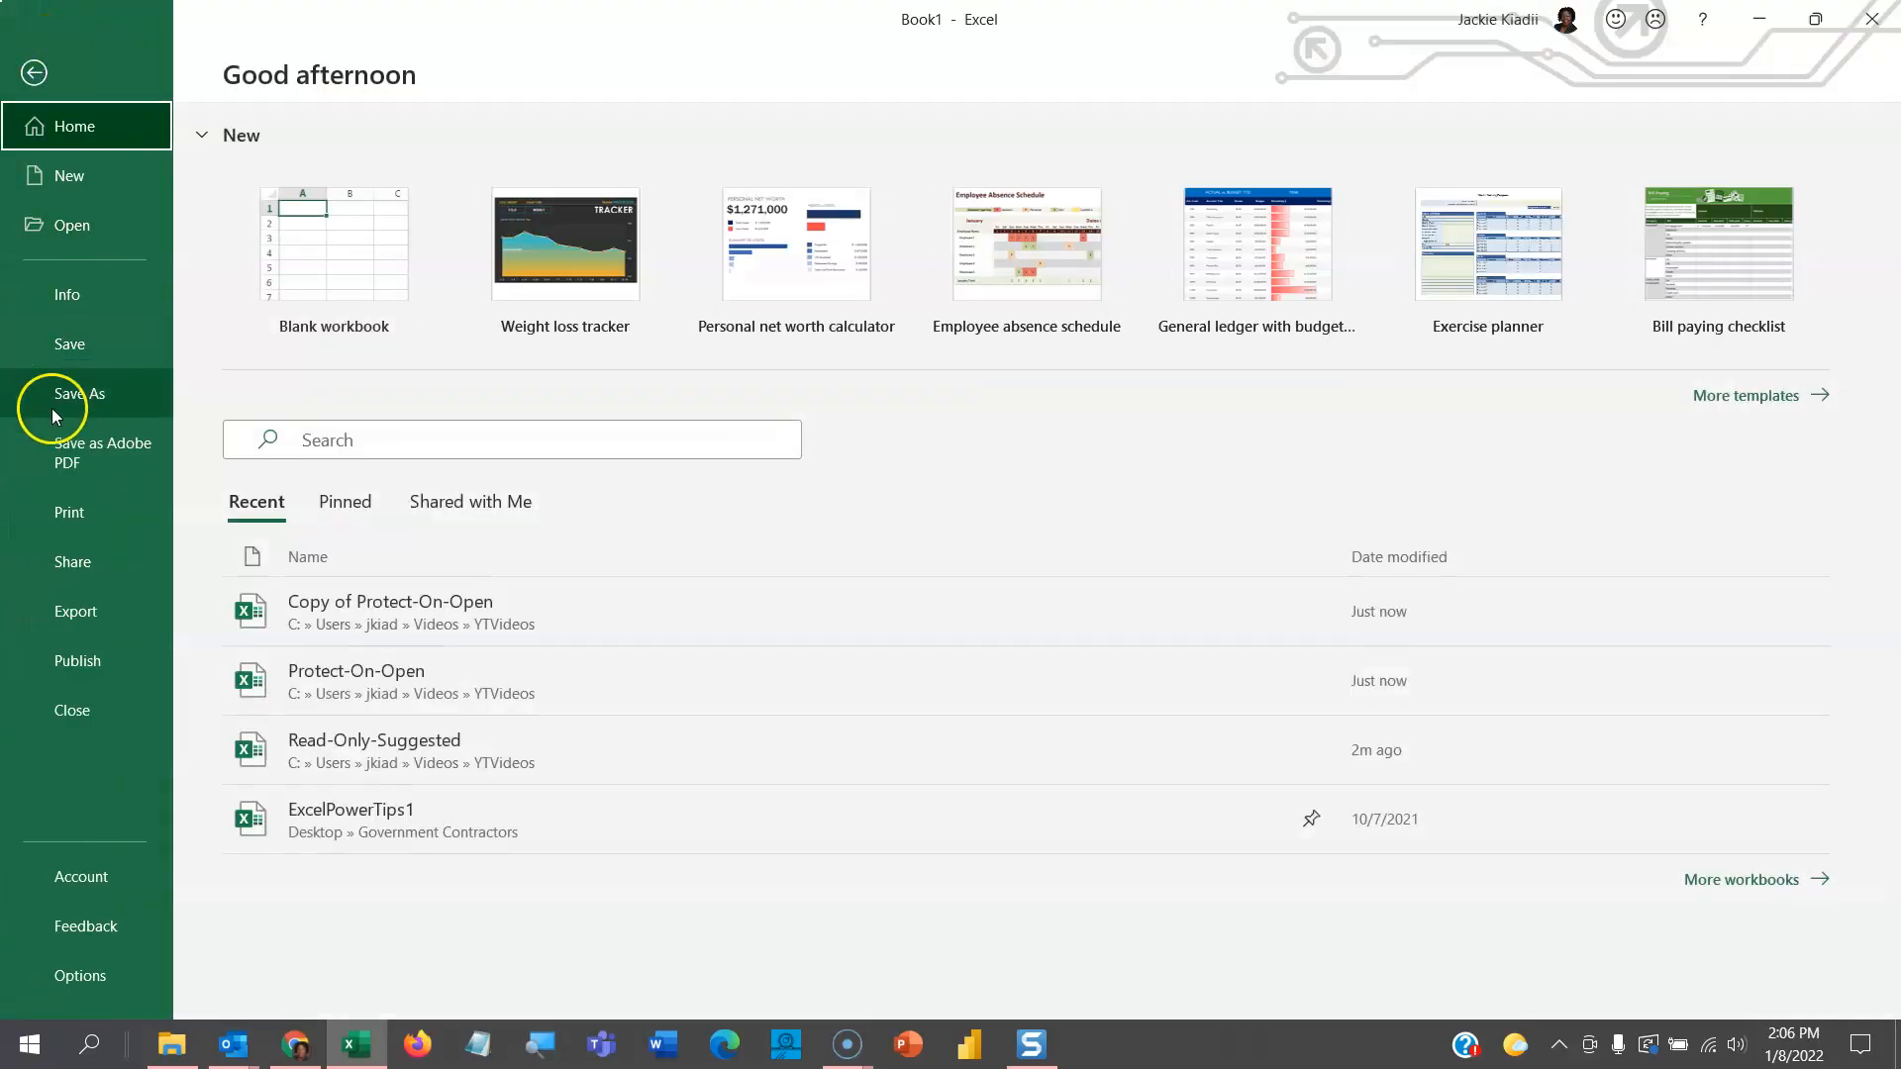
pyautogui.click(105, 296)
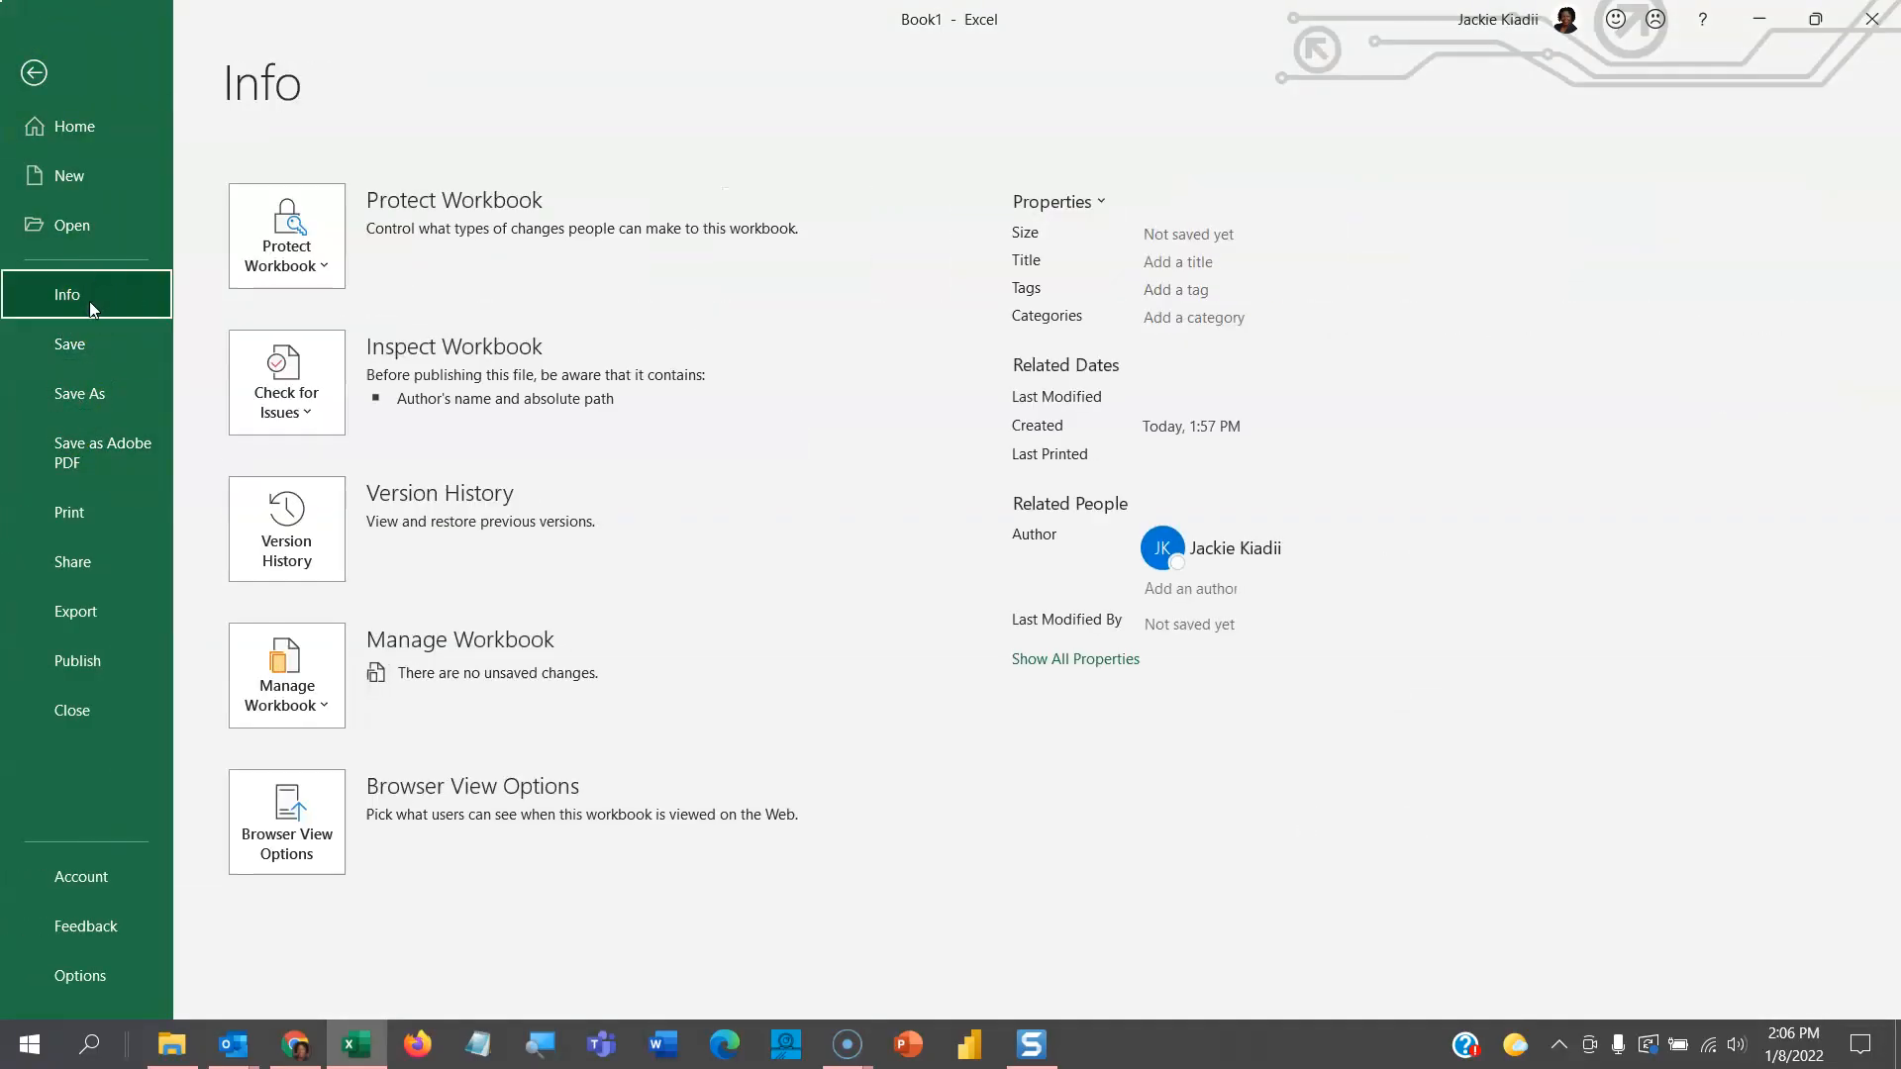
pyautogui.click(281, 253)
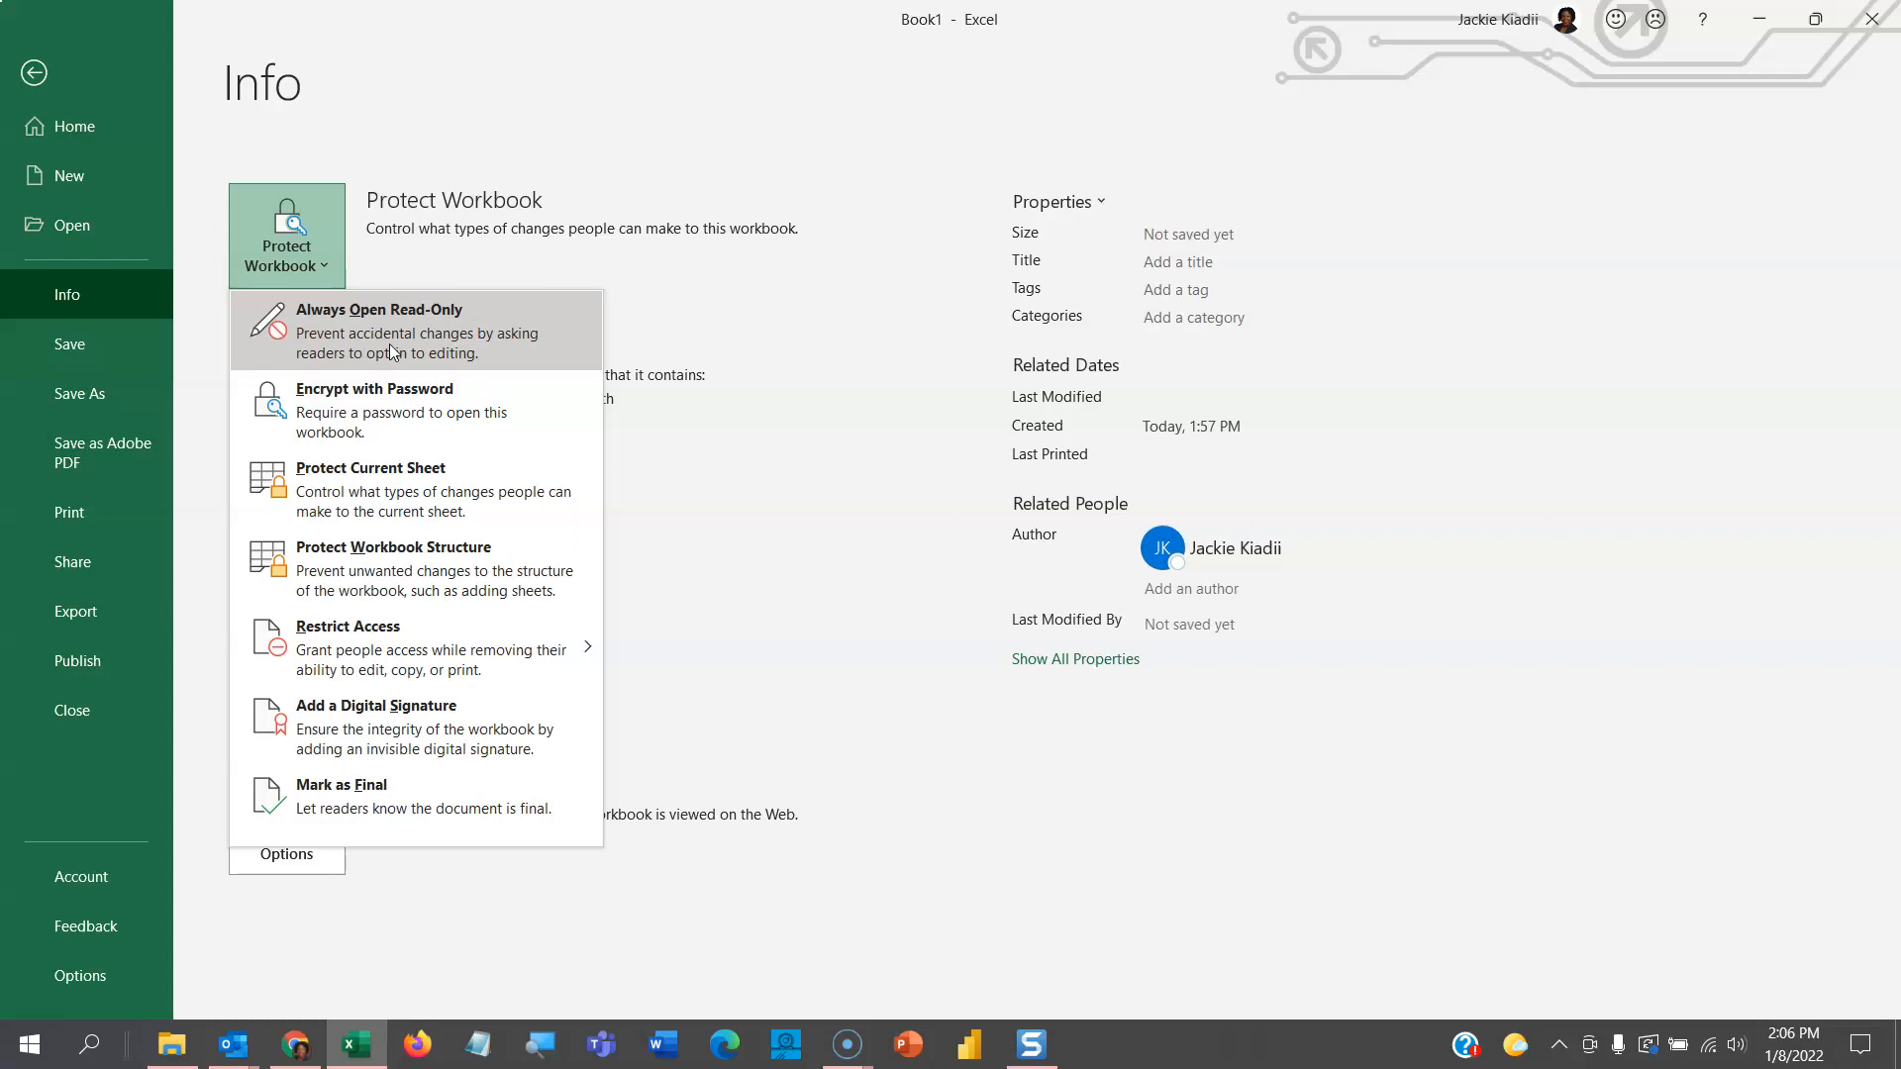
pyautogui.click(36, 80)
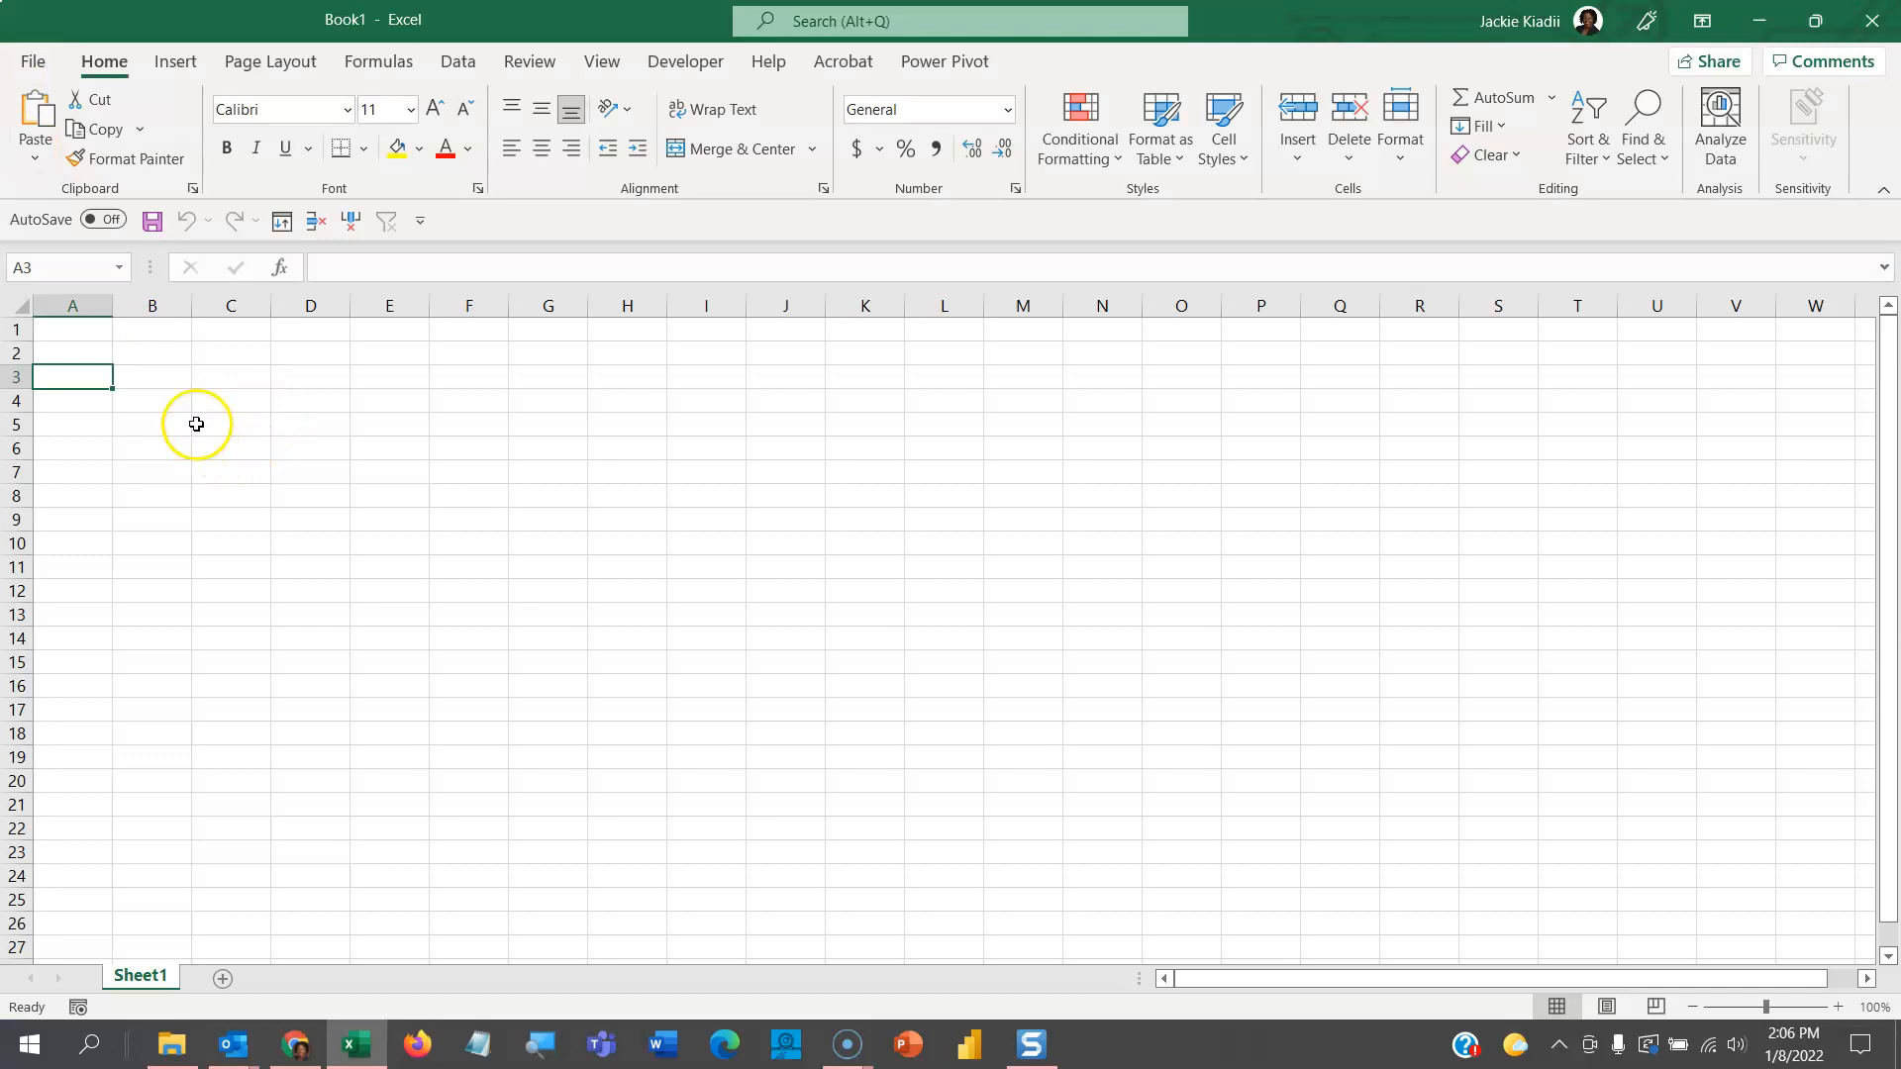
pyautogui.click(148, 374)
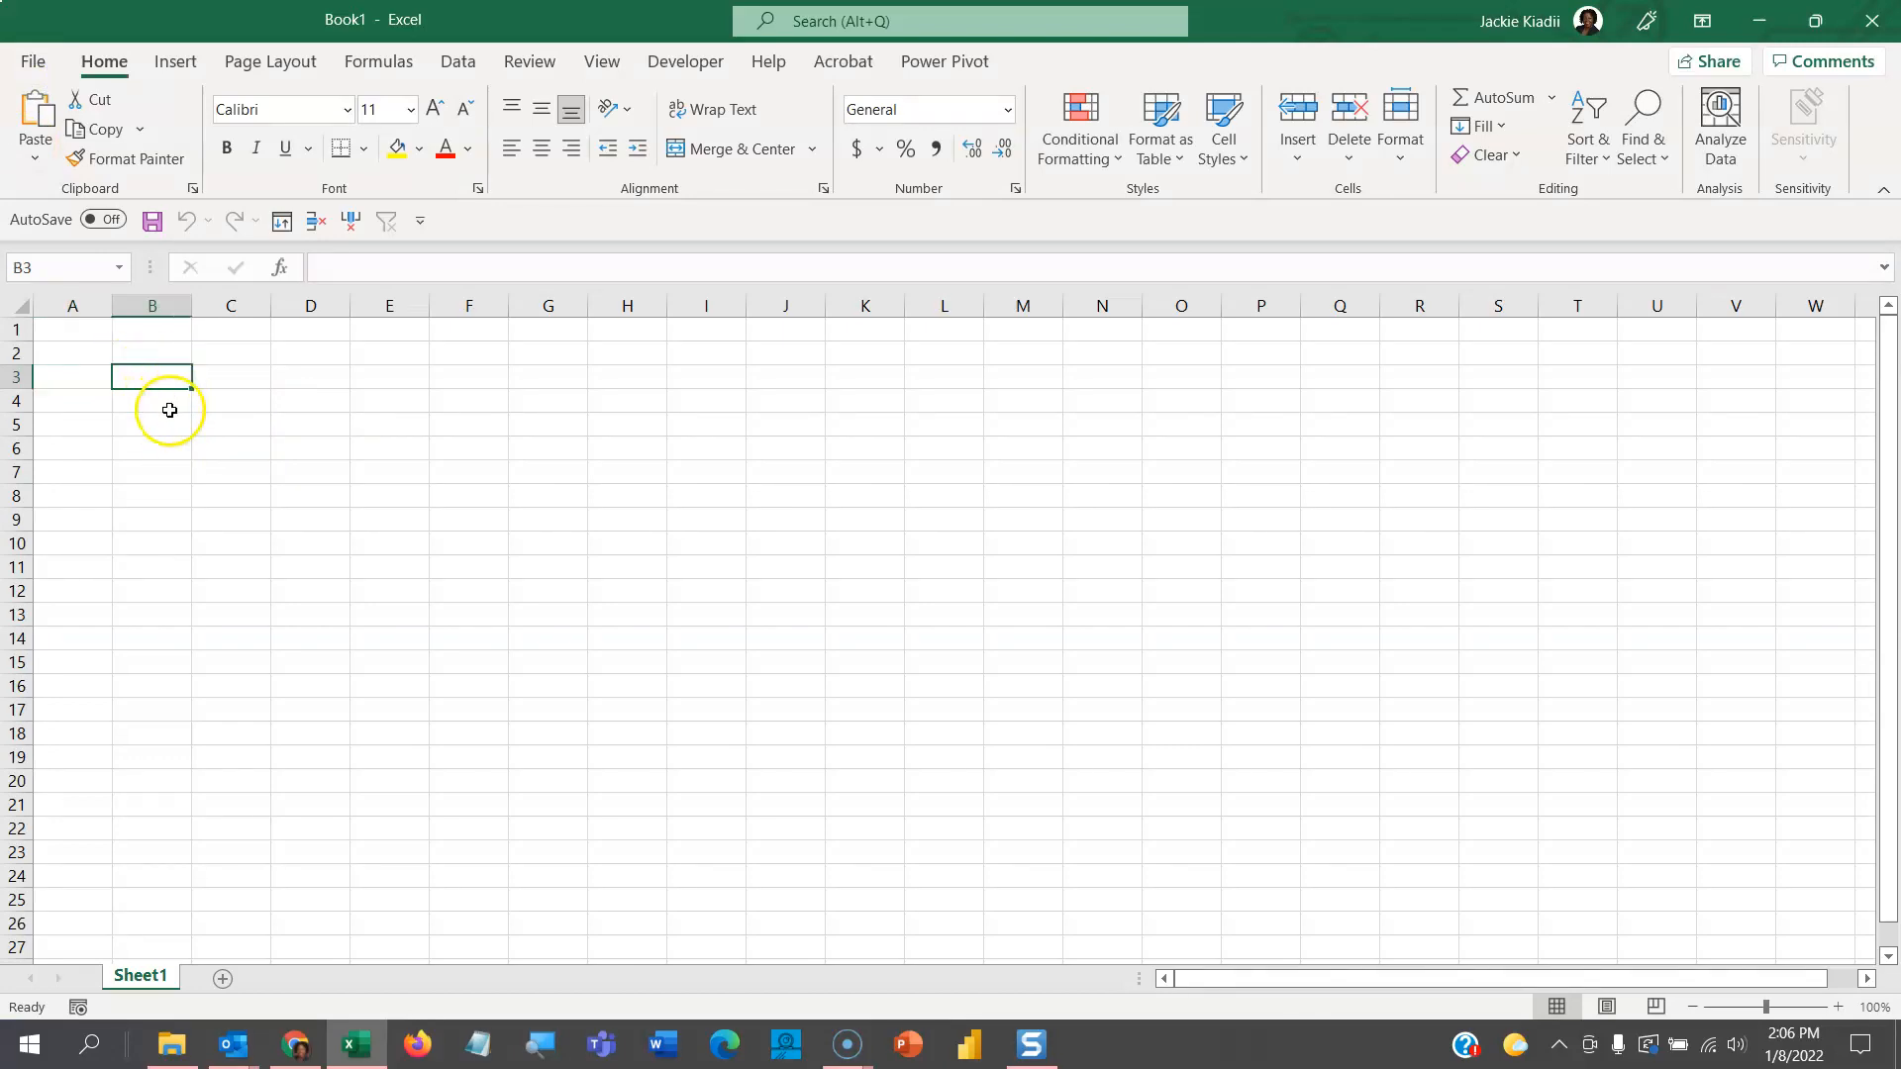
pyautogui.click(169, 421)
pyautogui.click(167, 381)
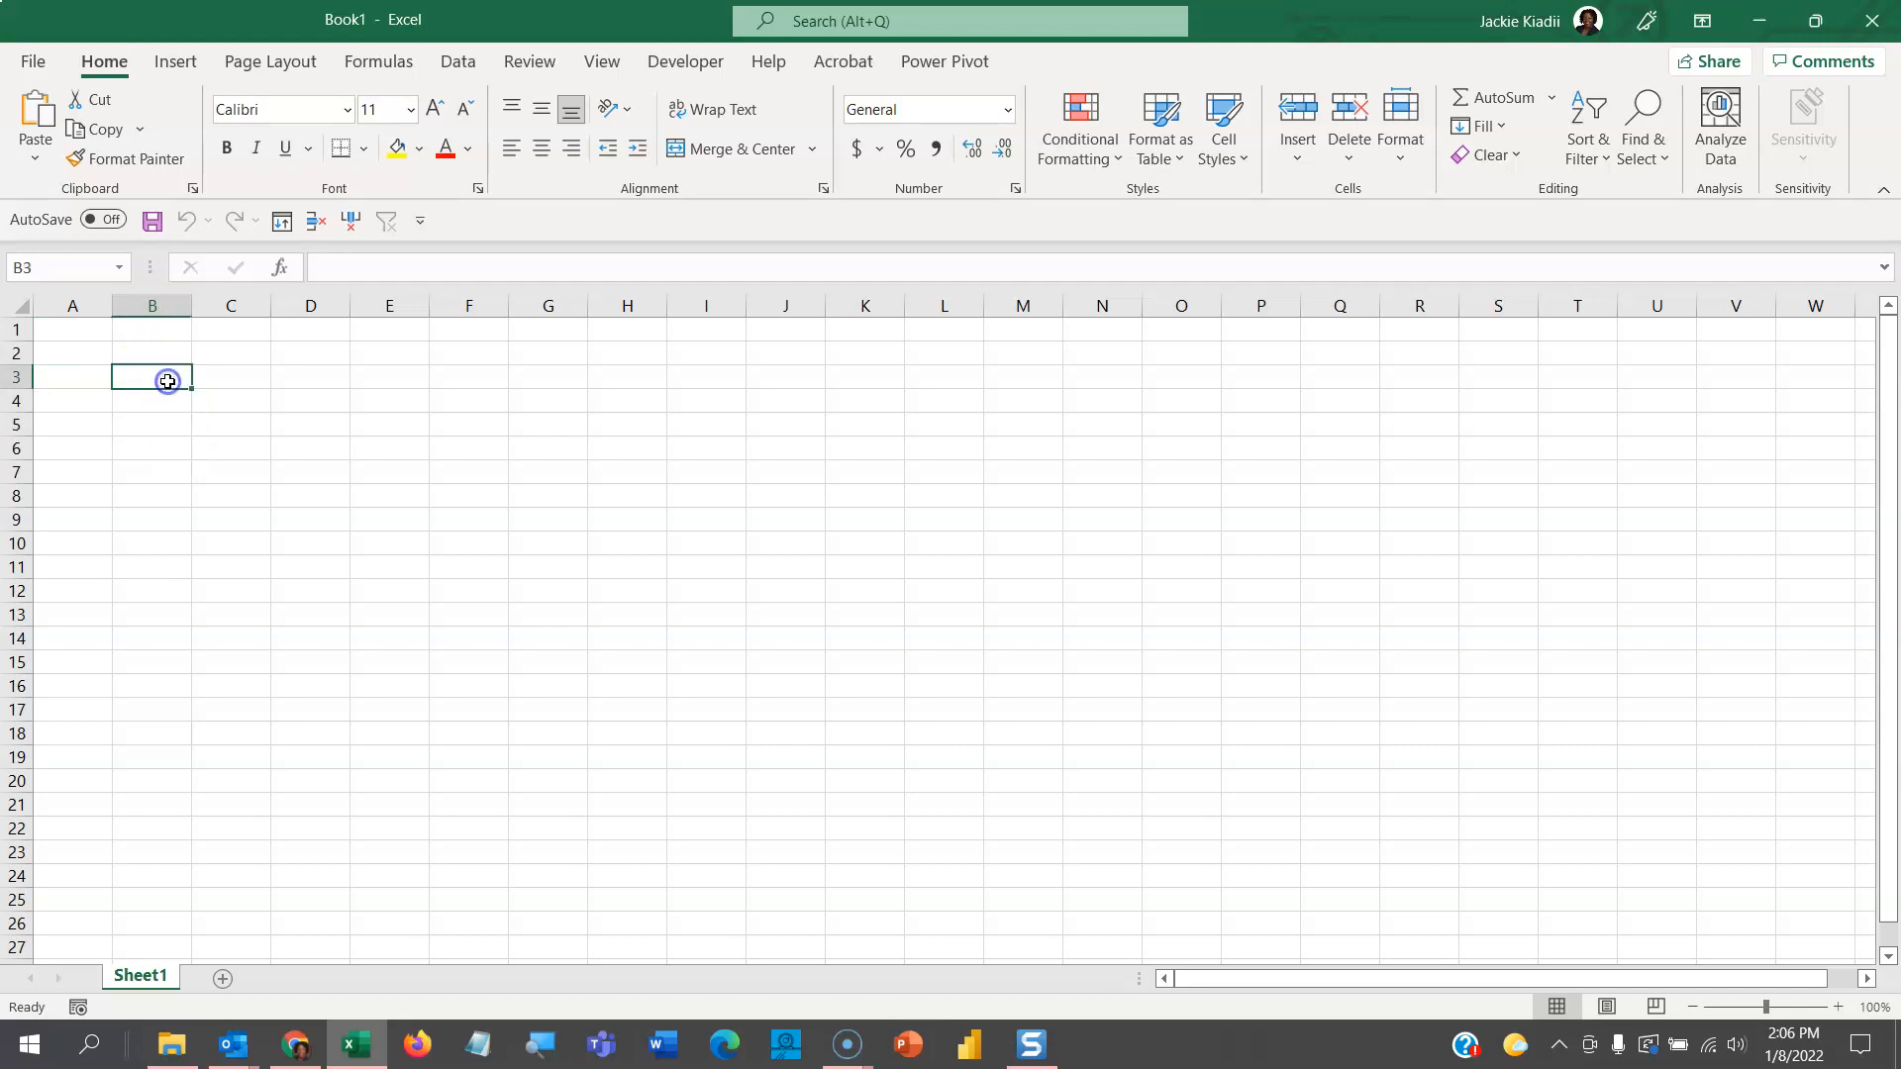